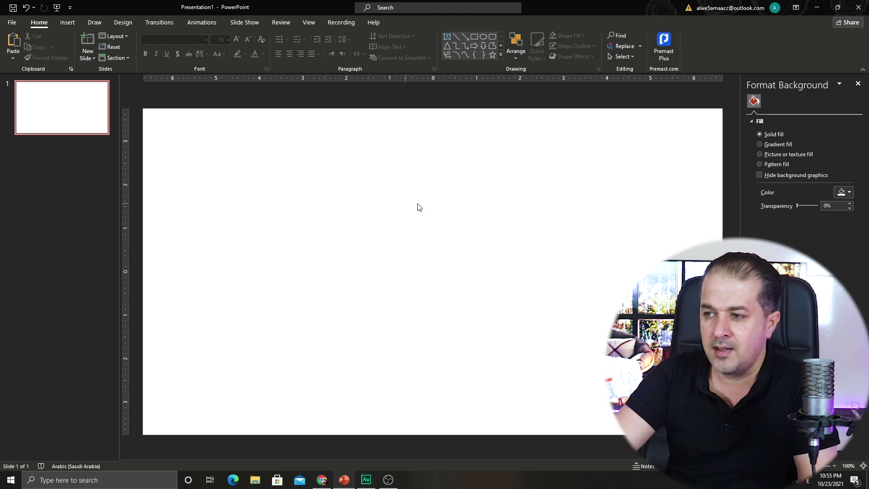
Step: Fill the slide background with the stock image of colourful balloons in a blue sky
left_click(764, 153)
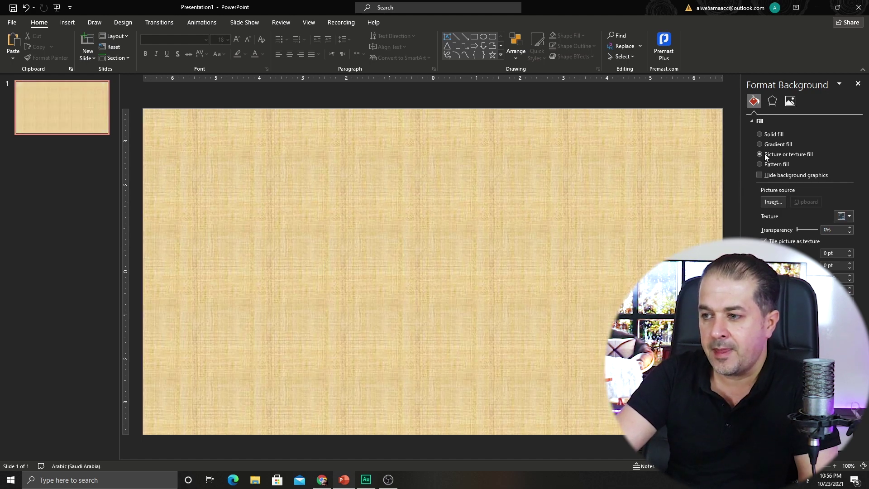
left_click(772, 203)
left_click(352, 242)
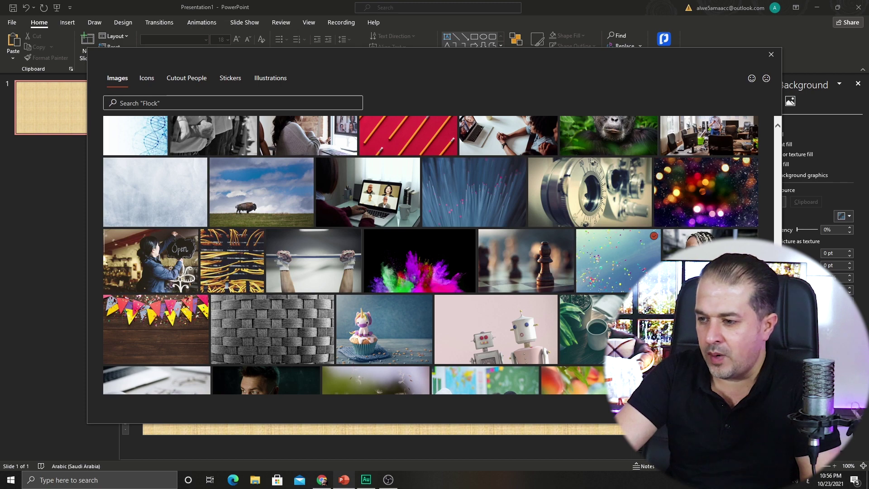
left_click(709, 409)
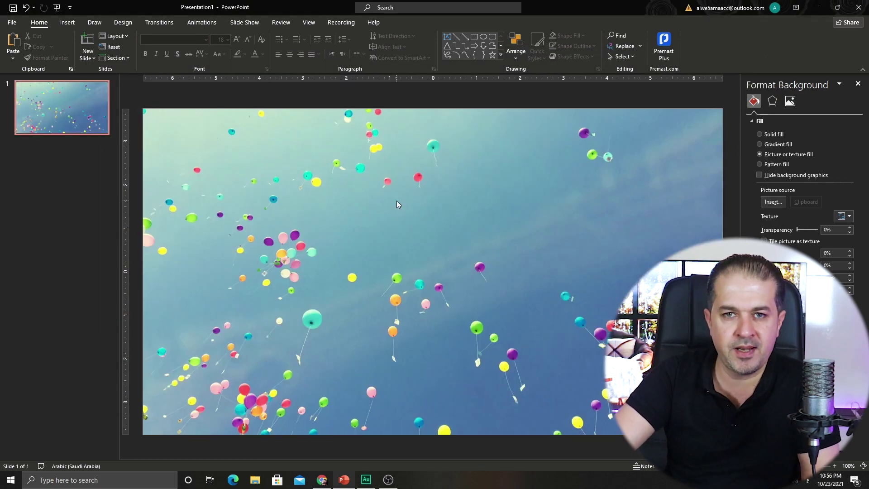
Step: Insert all three pictures from the رياضة folder on this device into the slide
left_click(70, 24)
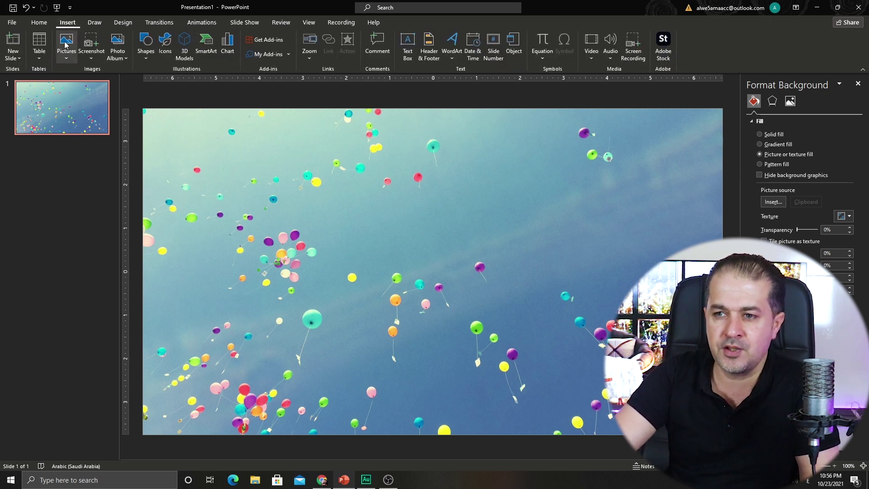
left_click(64, 64)
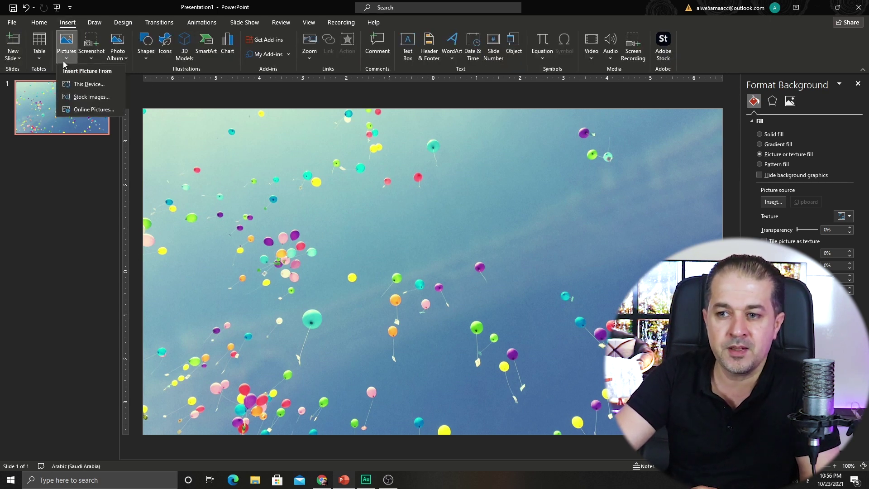
left_click(78, 84)
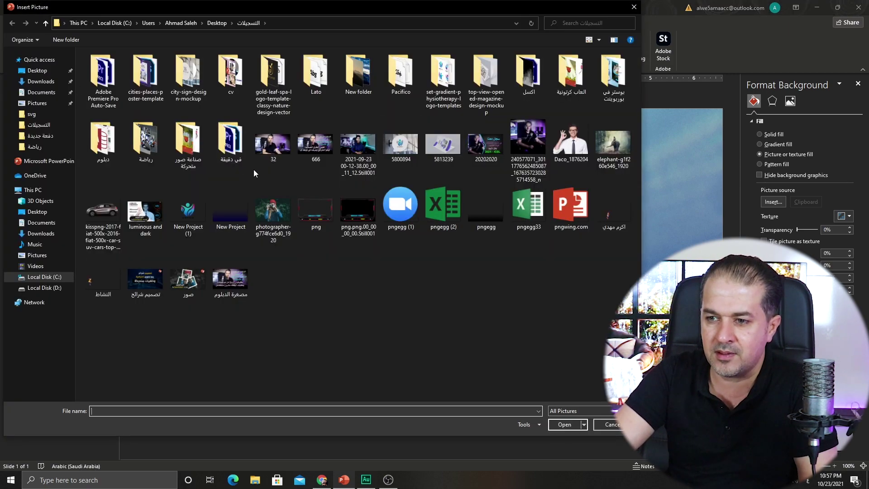
double_click(151, 156)
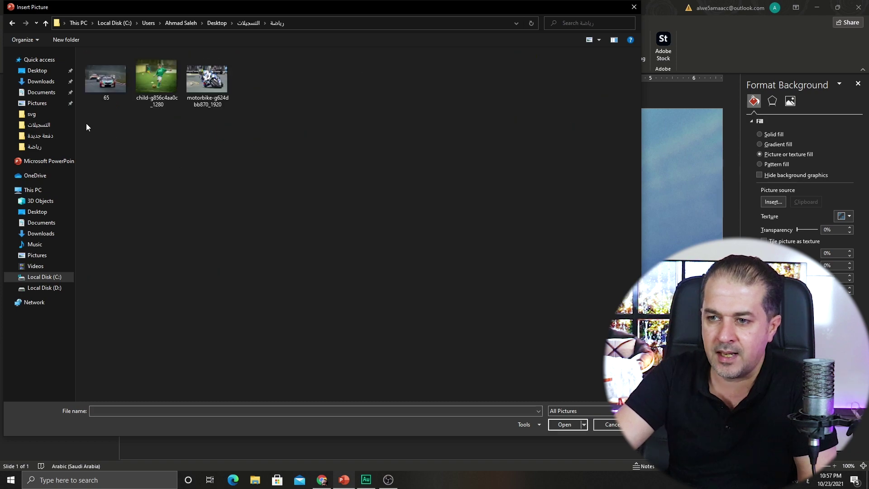
left_click_drag(87, 125, 255, 73)
left_click(559, 425)
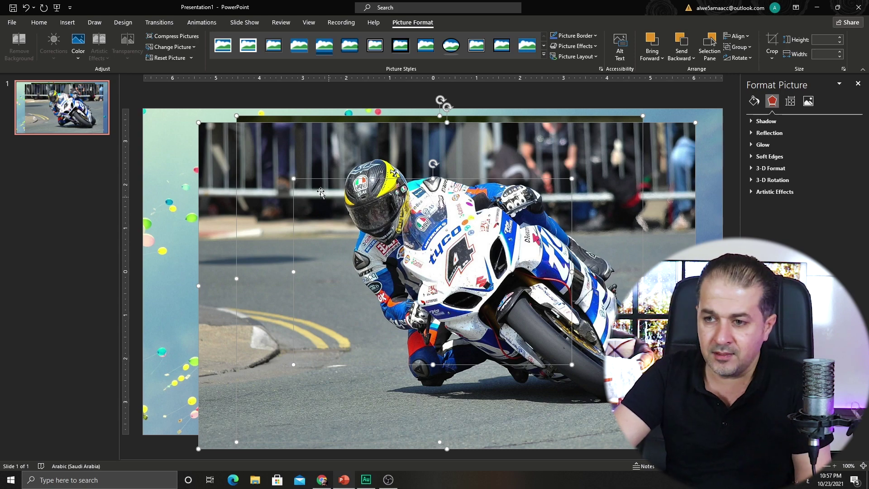
Step: Shrink the three inserted pictures together and spread them apart along the upper part of the slide
left_click_drag(205, 130, 576, 168)
left_click(505, 203)
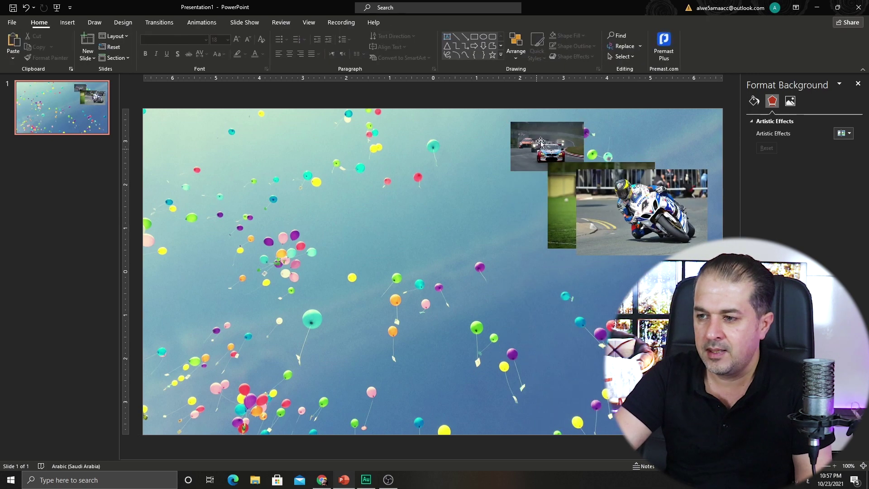
left_click_drag(539, 140, 461, 145)
left_click_drag(562, 185, 547, 145)
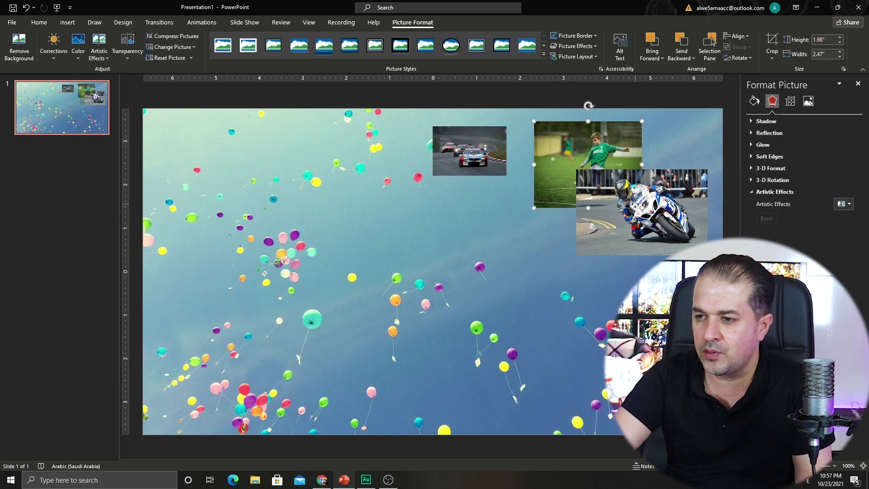
left_click_drag(630, 201, 341, 153)
left_click_drag(588, 165, 592, 157)
Step: Enlarge the race car picture to about 1.69" by 2.54" and centre it between the motorcycle and football pictures
left_click(472, 157)
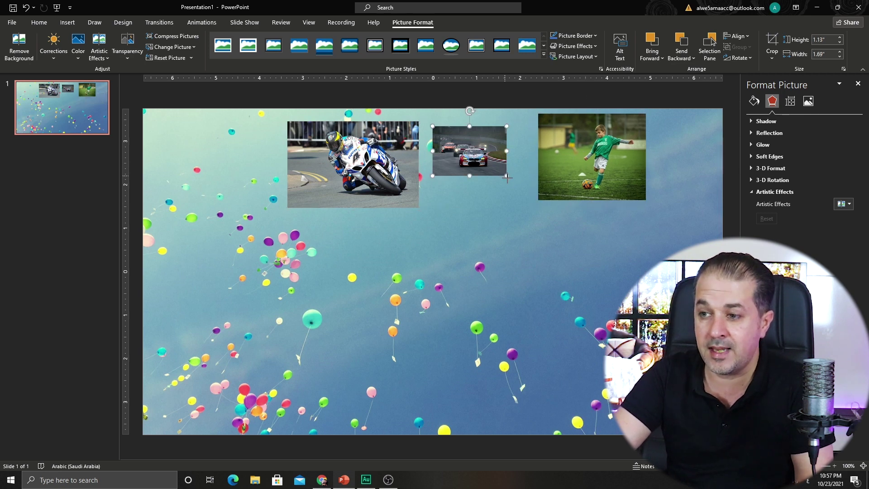
left_click_drag(506, 175, 543, 200)
left_click_drag(506, 172, 497, 166)
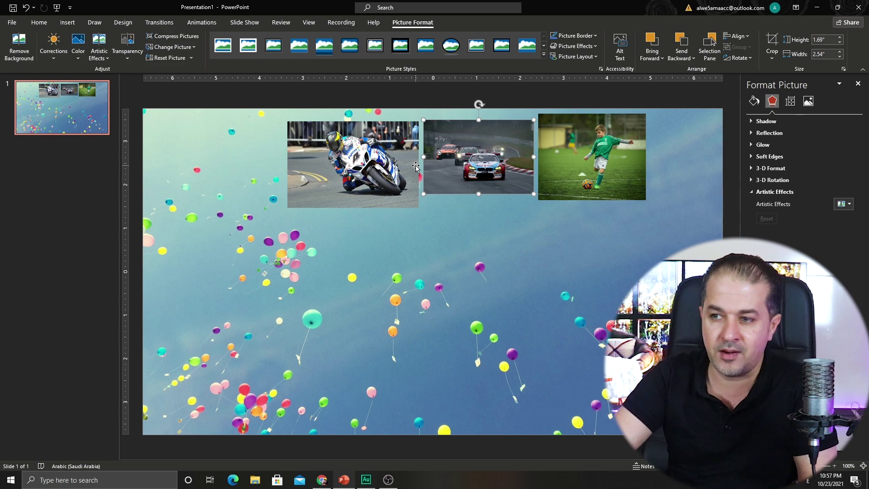
left_click(264, 124)
Step: Draw a rectangle about 3.12" wide and 2.14" high on the left side of the slide, below the pictures
left_click(68, 23)
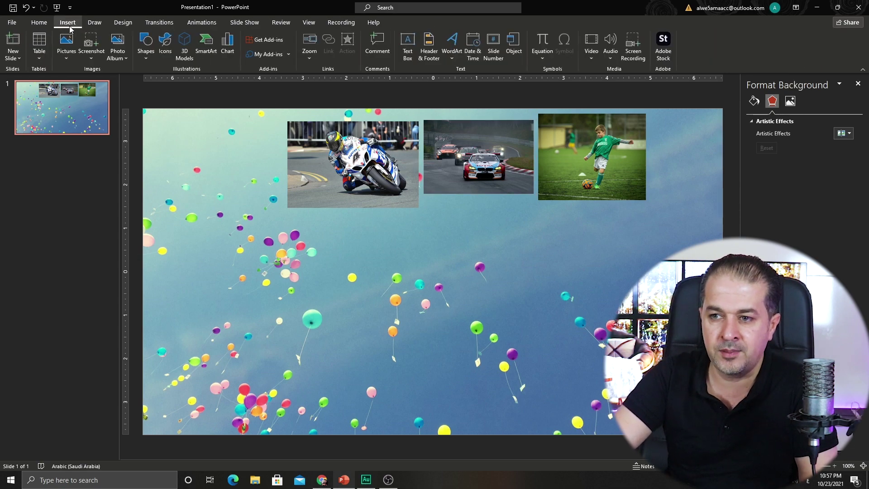
left_click(144, 58)
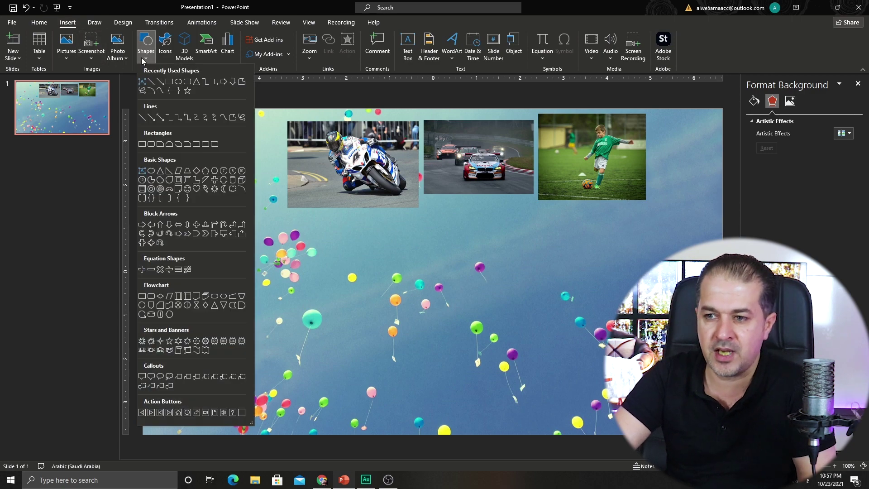
left_click(170, 82)
left_click_drag(172, 225, 307, 318)
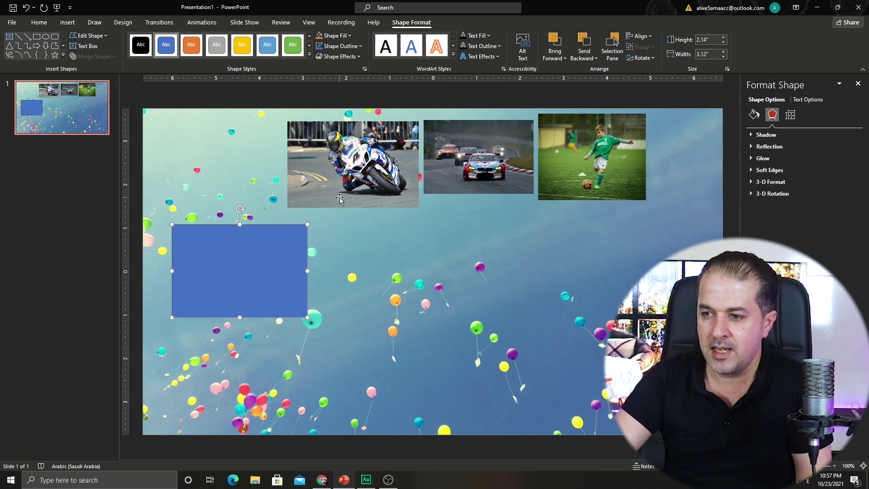
Step: Send the rectangle behind the motorcycle picture, align the picture to its upper-left corner and enlarge it to cover the rectangle
left_click_drag(358, 164, 283, 244)
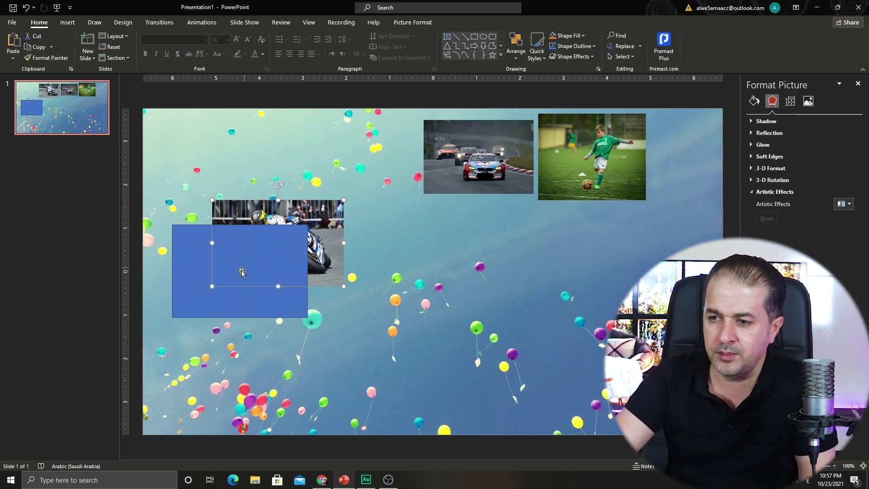
left_click(191, 245)
right_click(191, 245)
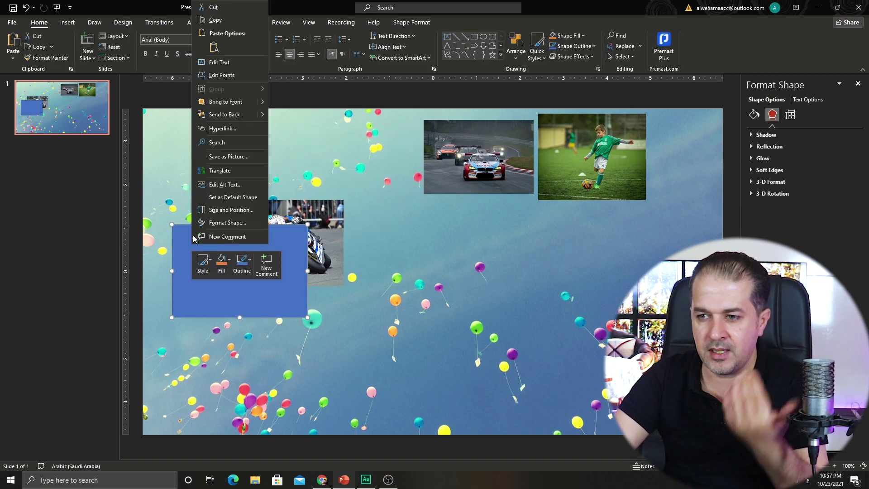
left_click(218, 129)
left_click_drag(275, 222, 234, 247)
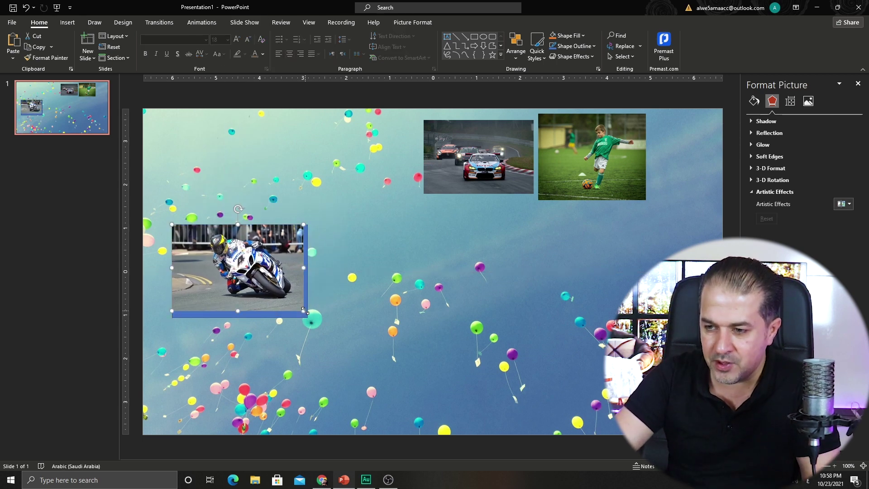
left_click_drag(303, 310, 315, 319)
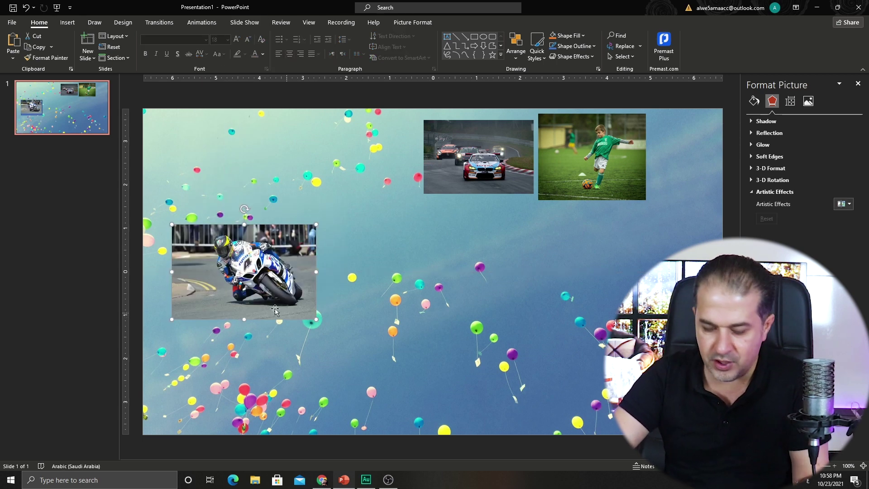
Step: Crop the motorcycle picture's right and lower edges to the rectangle's size, 3.12" wide and 2.14" high
scroll(267, 301, "up", 10)
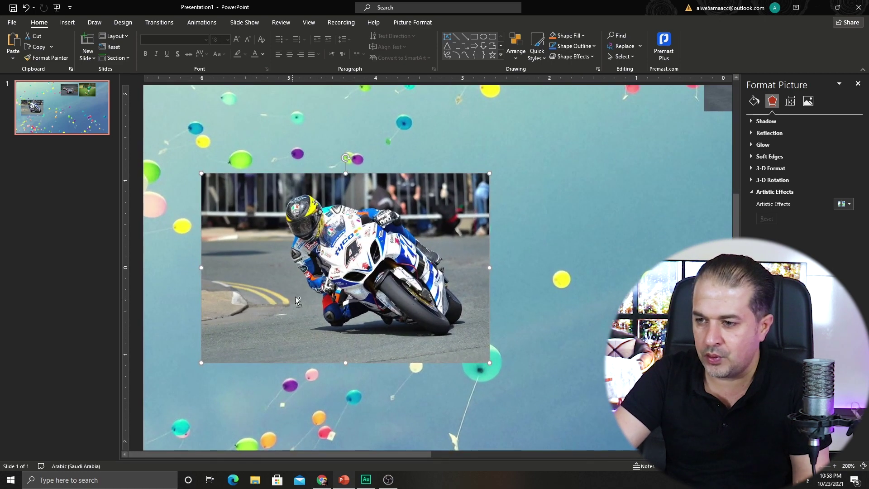
left_click(413, 23)
left_click(772, 43)
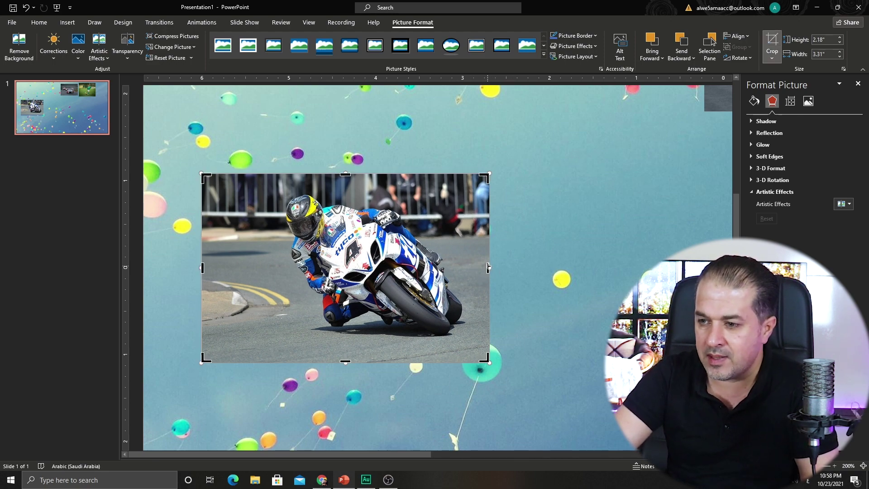
mouse_move(488, 267)
left_mouse_down()
mouse_move(447, 267)
mouse_move(472, 263)
left_mouse_up()
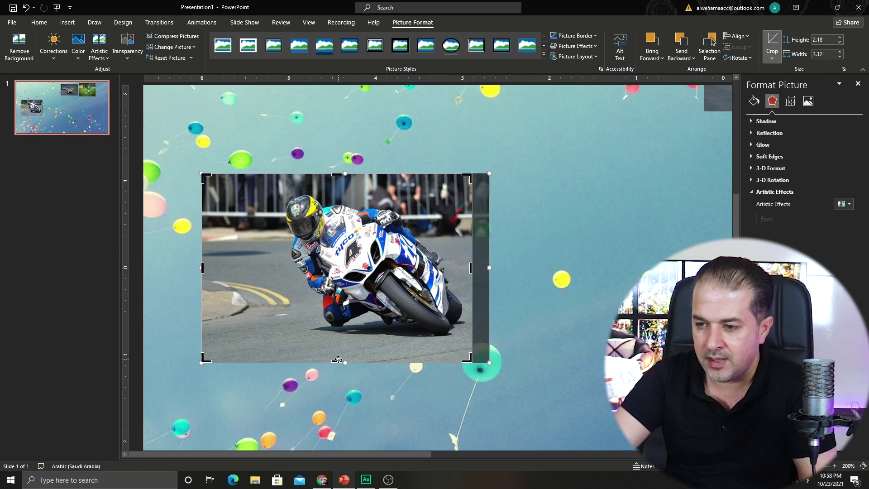
left_click_drag(337, 361, 337, 357)
left_click(527, 302)
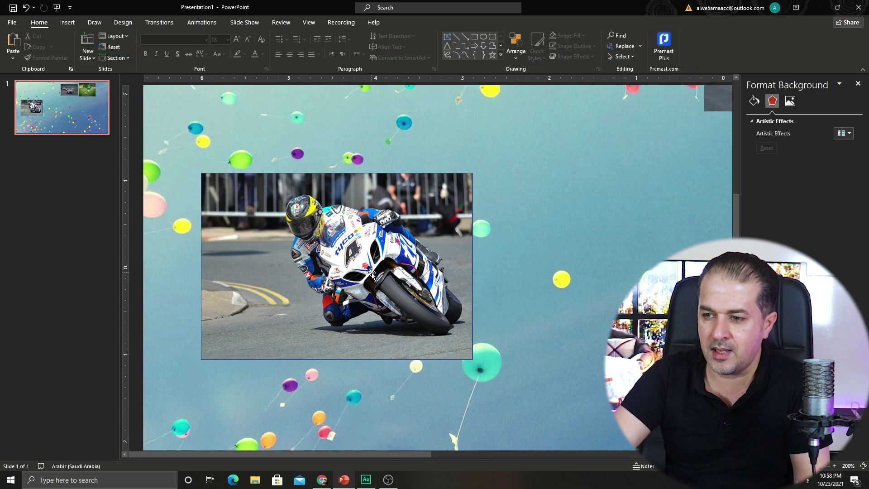
Step: Move the cropped motorcycle picture off the rectangle and cut it to the clipboard
left_click_drag(292, 239, 489, 248)
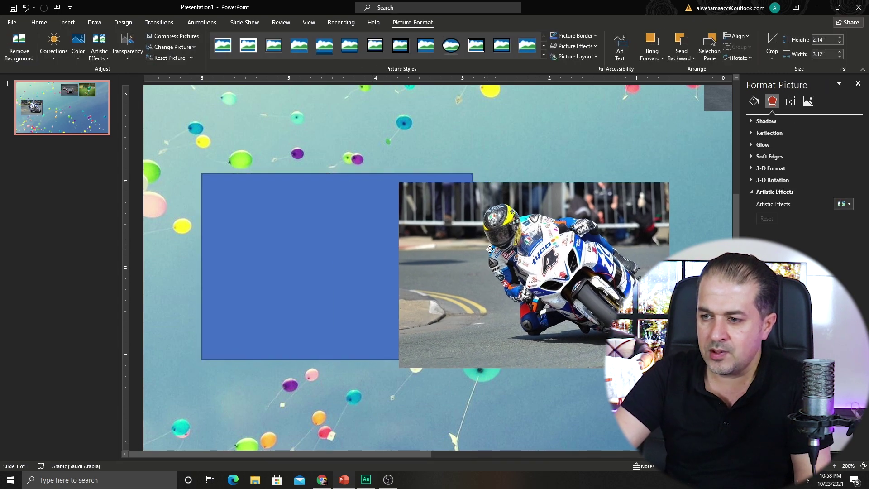
left_click(271, 241)
left_click(533, 230)
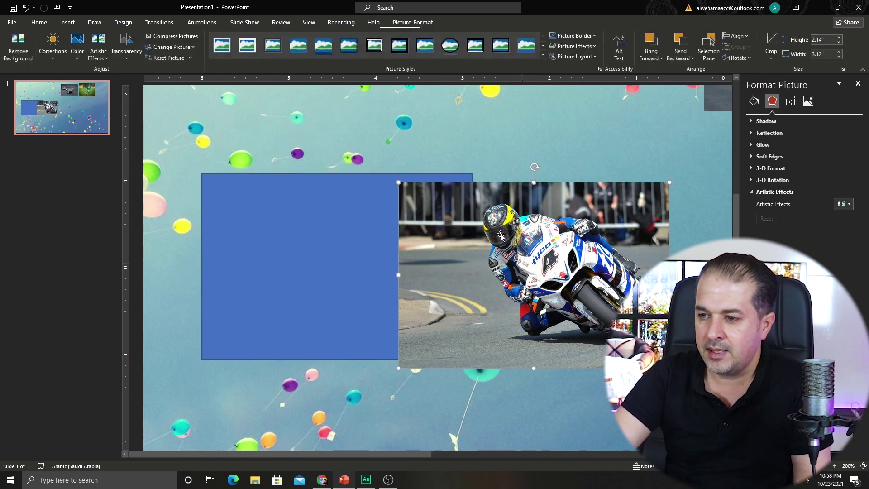
left_click_drag(501, 232, 554, 229)
key("Delete")
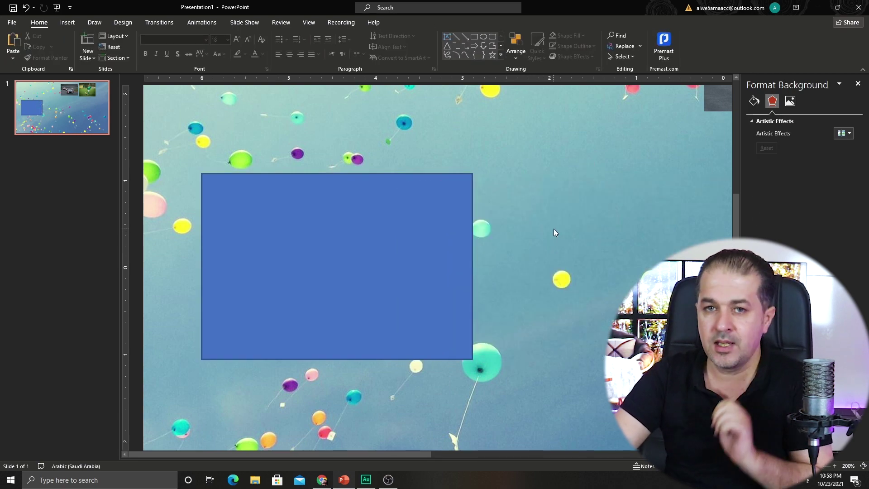
Step: Remove the rectangle's outline and fill it with the motorcycle picture from the clipboard
left_click(392, 202)
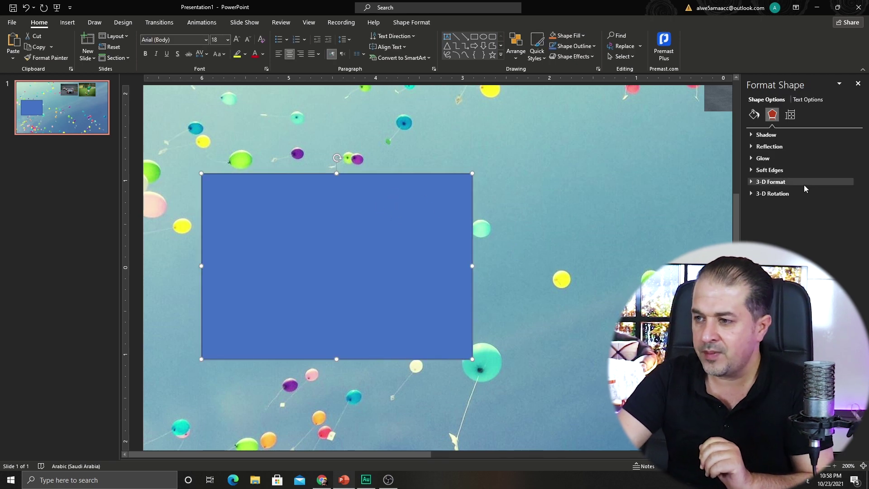
left_click(753, 114)
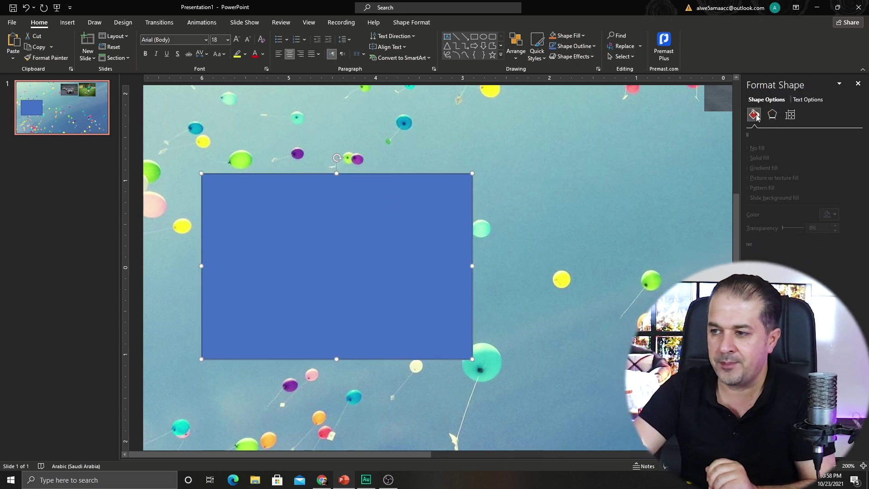
left_click(755, 244)
left_click(761, 257)
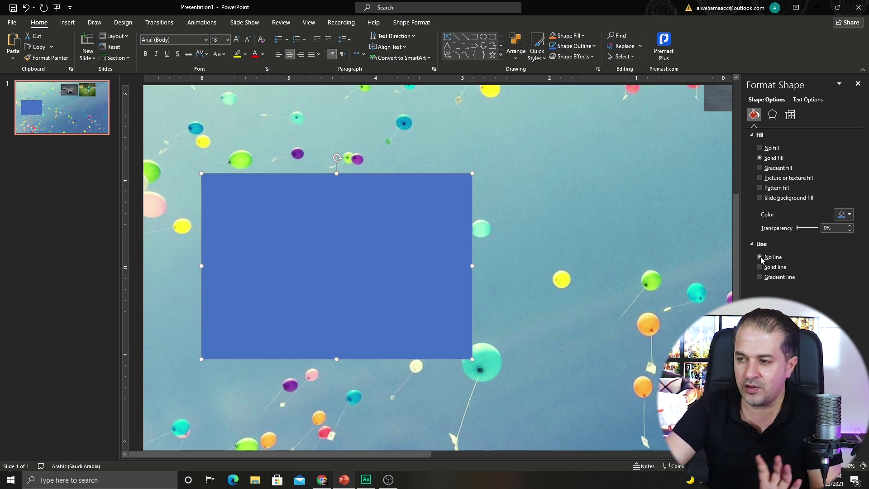
left_click(760, 177)
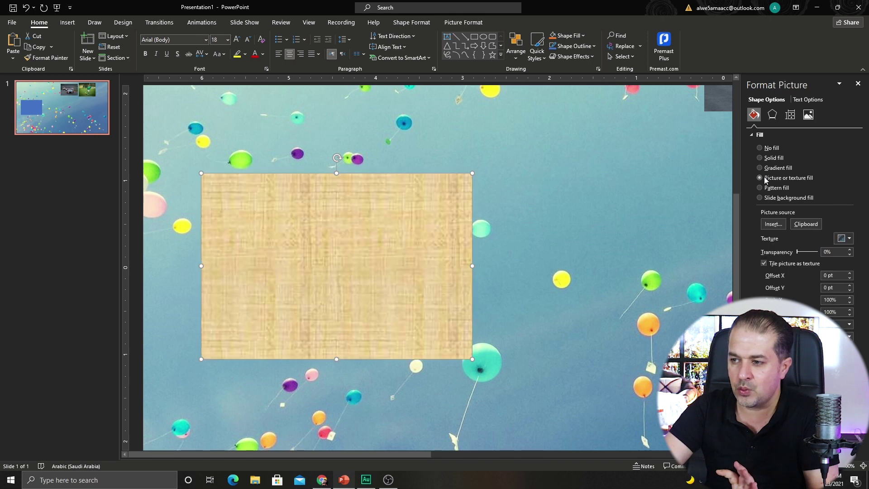
left_click(811, 228)
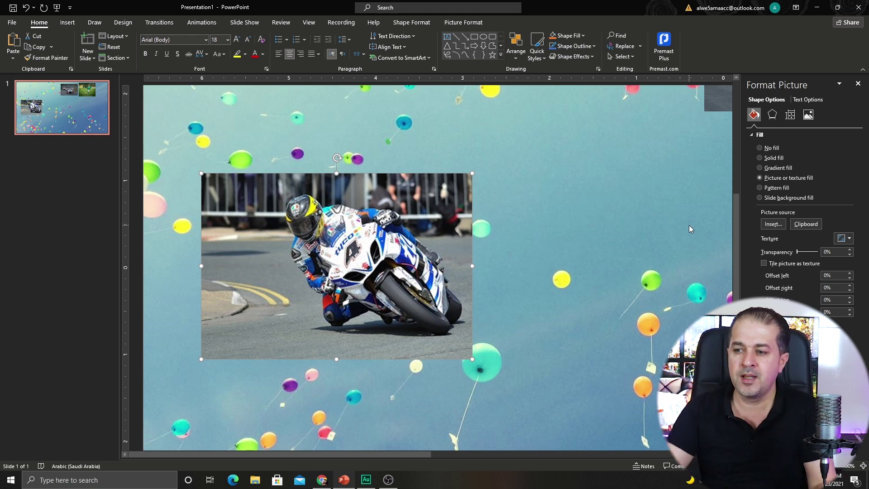
Step: Duplicate the motorcycle-filled rectangle to its right, level with the original
scroll(470, 201, "down", 3)
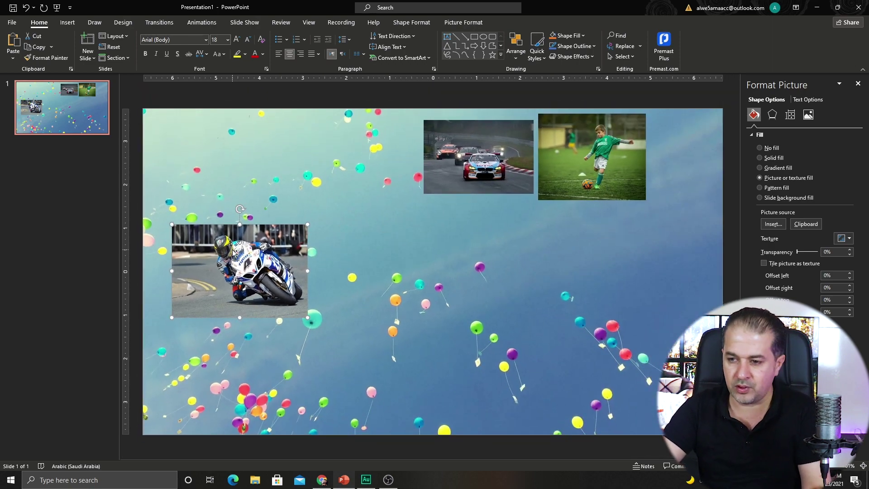
left_click_drag(233, 251, 407, 267)
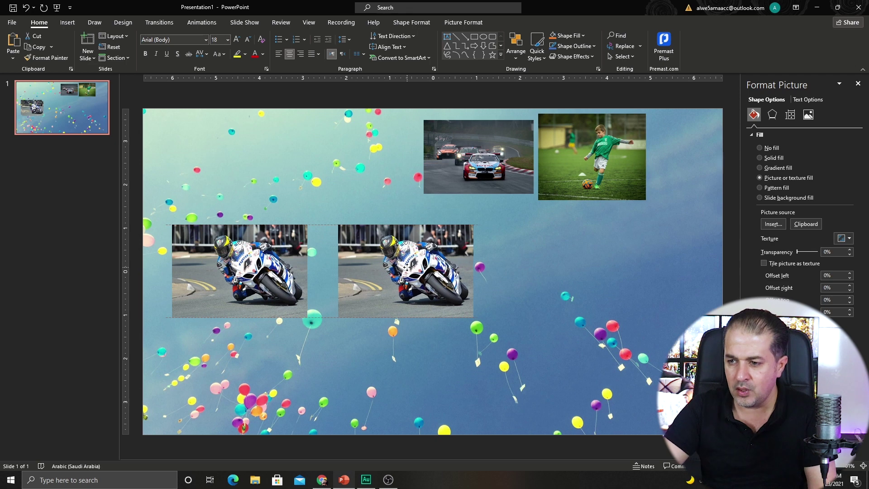
Step: Bring the racing car picture to the front and align its upper-left corner with the second rectangle's
left_click_drag(495, 147, 463, 212)
right_click(474, 209)
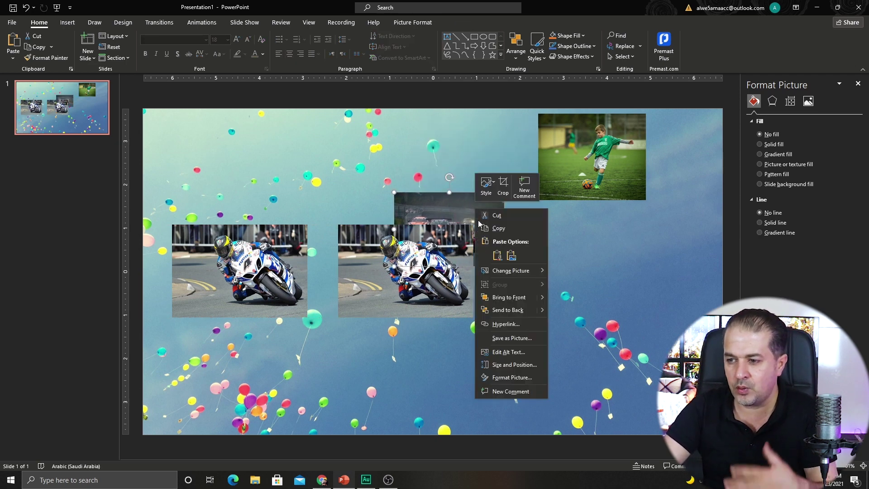
left_click(504, 299)
left_click_drag(444, 216, 402, 273)
Step: Enlarge the racing car picture proportionally to about 3.32" wide and 2.21" high so it covers the second rectangle
scroll(403, 273, "up", 5)
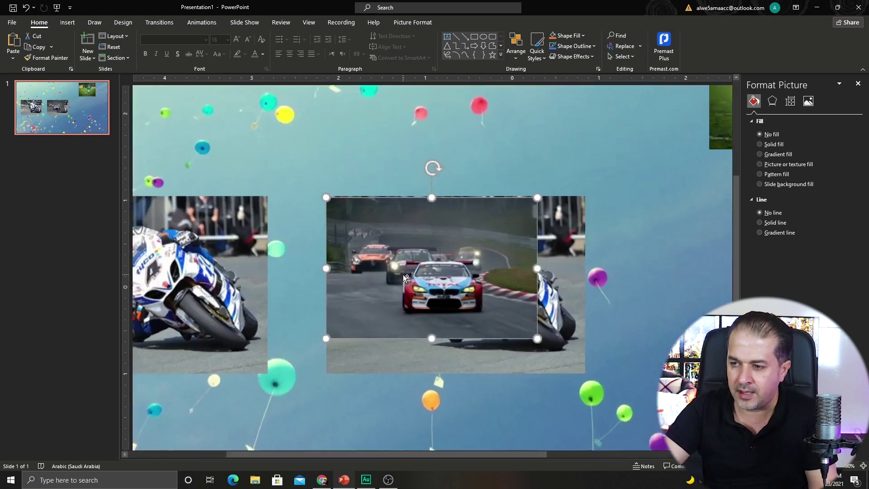
scroll(450, 248, "down", 2)
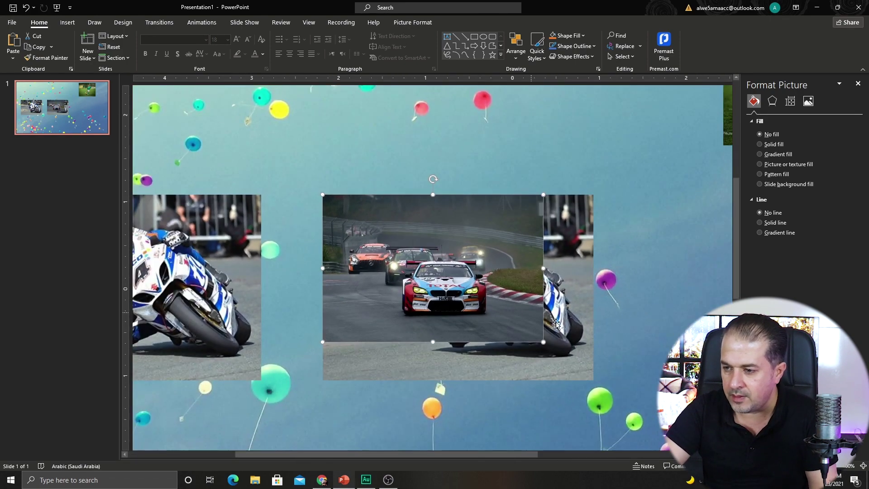
left_click_drag(545, 342, 611, 386)
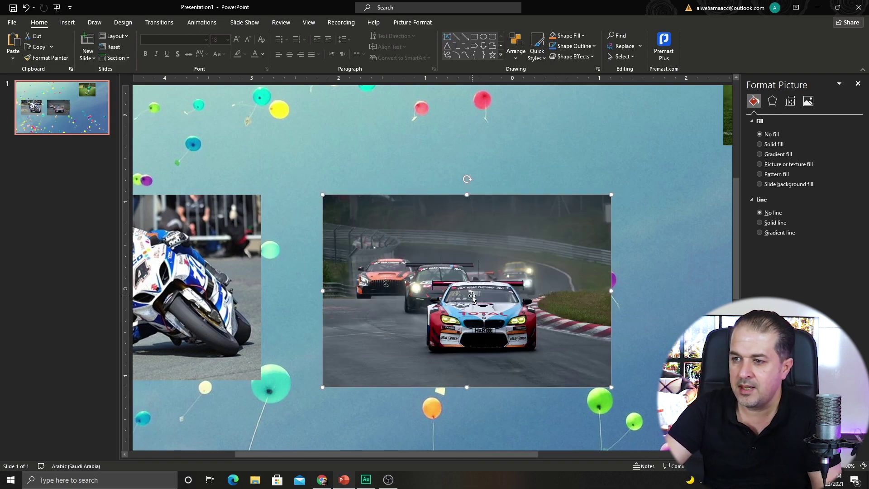
Step: Crop the racing car picture's right and lower edges to the rectangle's size, 3.12" wide and 2.14" high
left_click(406, 23)
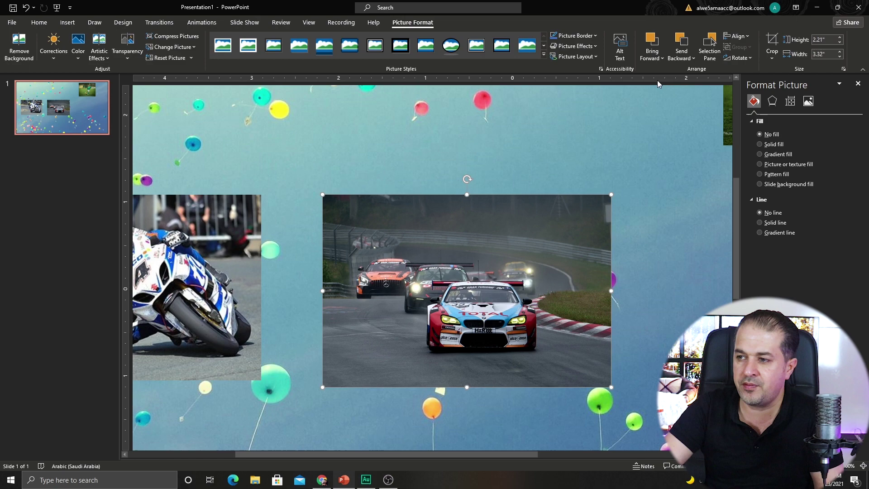
left_click(772, 51)
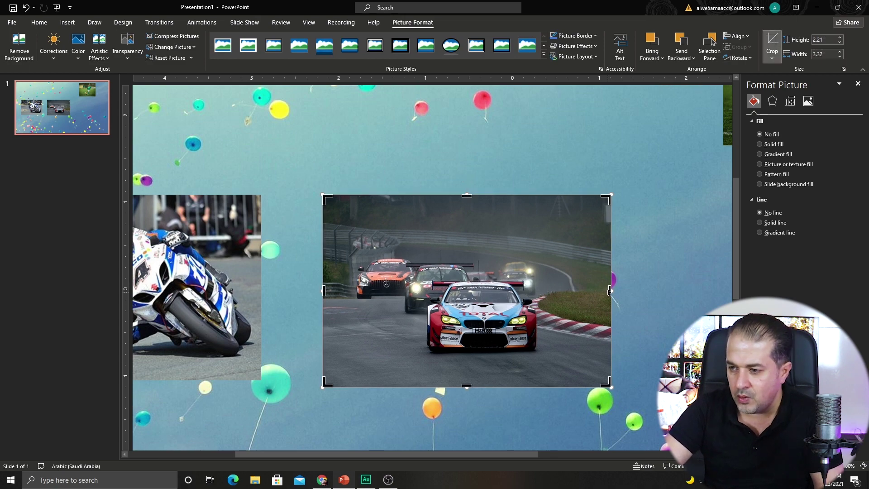
mouse_move(610, 292)
left_mouse_down()
mouse_move(536, 290)
mouse_move(593, 290)
left_mouse_up()
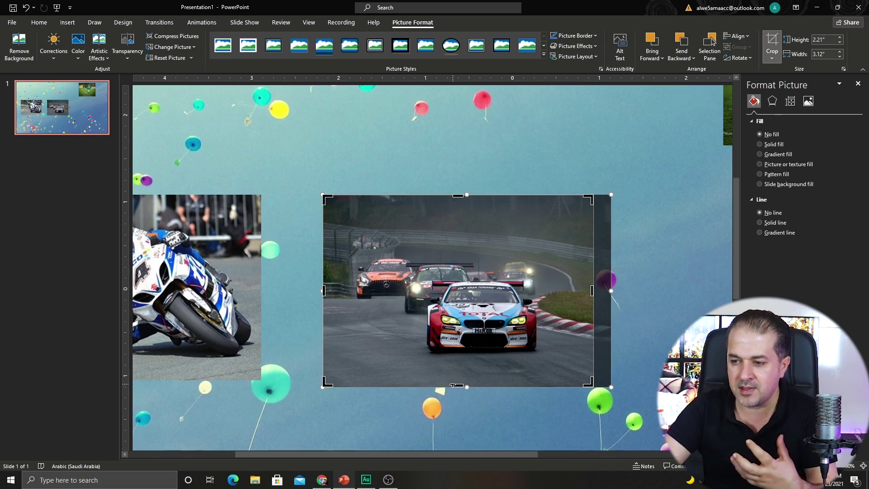
mouse_move(452, 385)
left_mouse_down()
mouse_move(459, 364)
mouse_move(459, 382)
left_mouse_up()
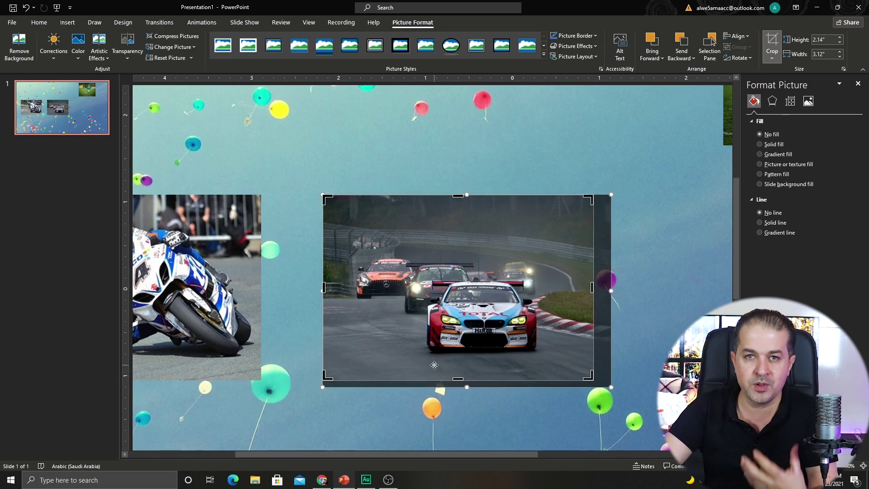
left_click(615, 177)
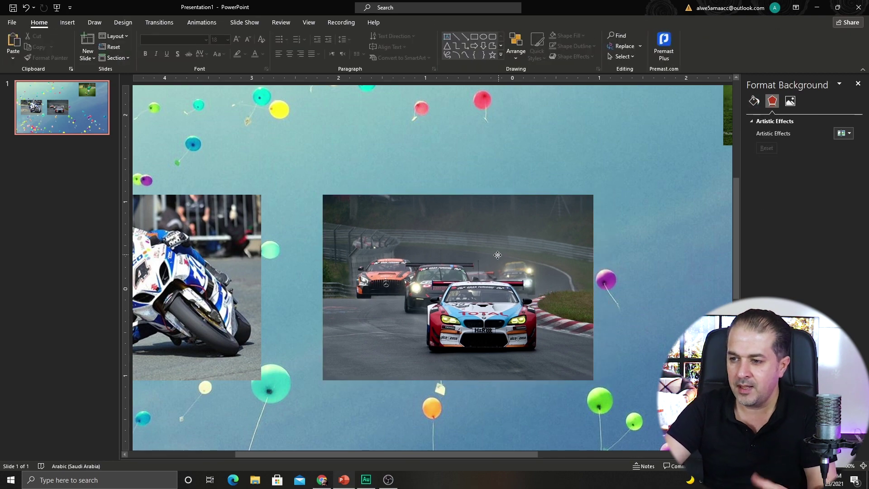
Step: Cut the cropped racing car picture to the clipboard and use it as the second rectangle's picture fill
left_click(431, 258)
key("Delete")
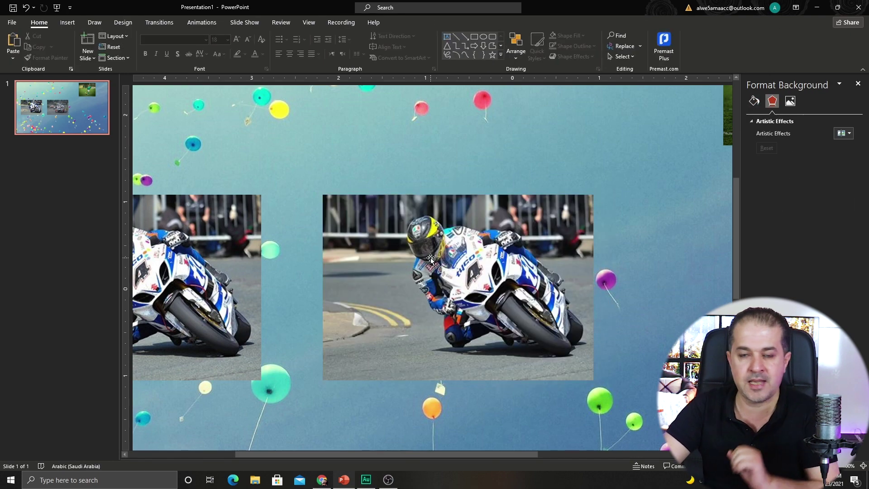
left_click(480, 235)
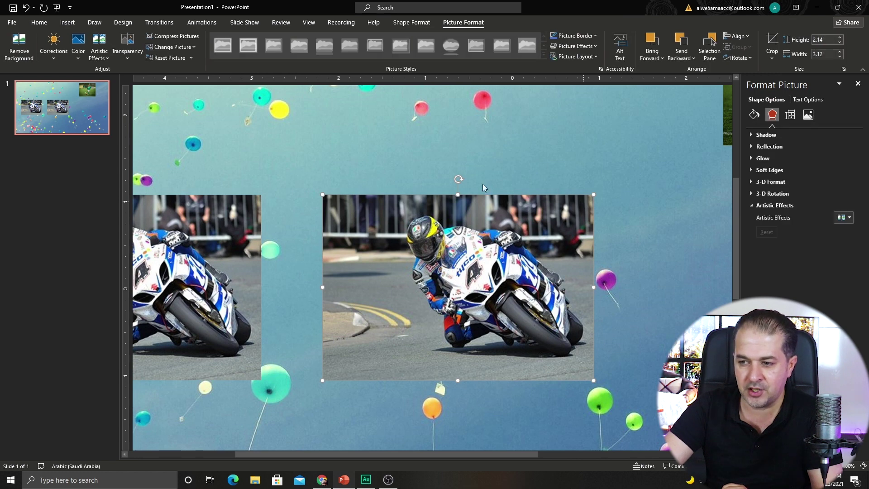
left_click(754, 115)
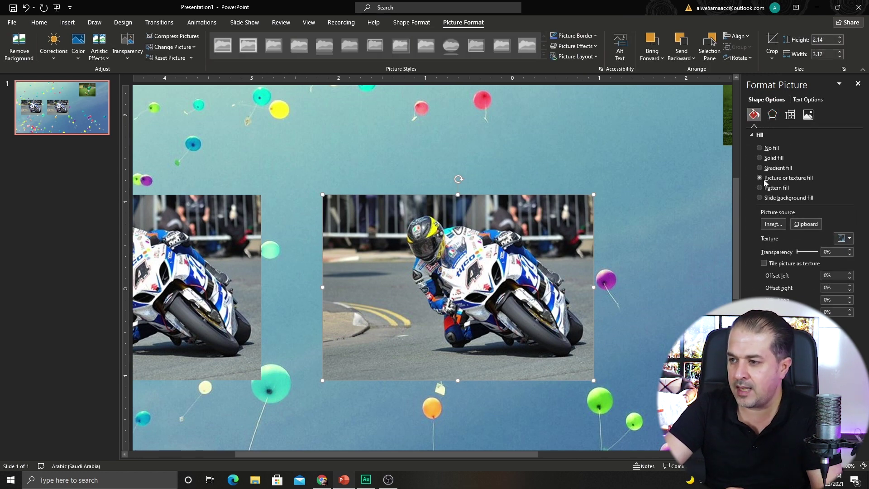
left_click(805, 224)
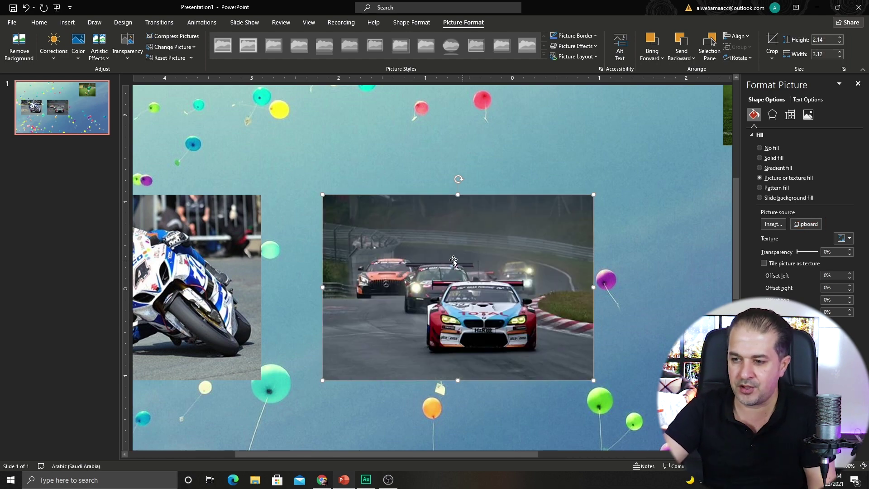
Step: Duplicate the car-filled rectangle to its right, level with the original
scroll(444, 262, "down", 4)
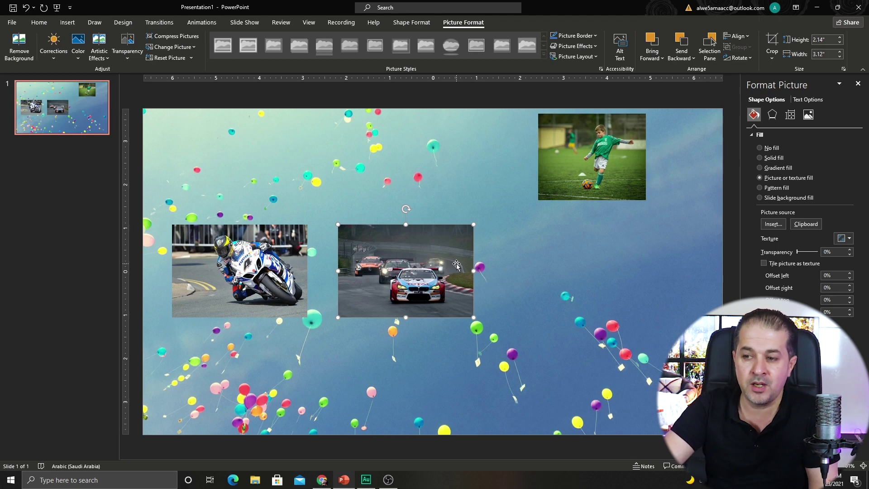
scroll(457, 267, "up", 1)
left_click_drag(450, 254, 641, 257)
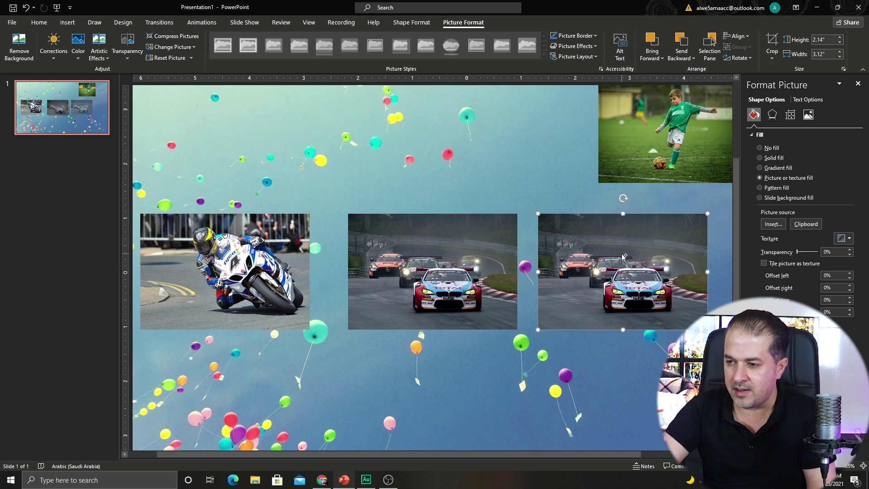
Step: Bring the soccer picture to the front and align its upper-left corner with the third rectangle's
scroll(613, 194, "down", 1)
left_click_drag(612, 194, 578, 275)
right_click(560, 209)
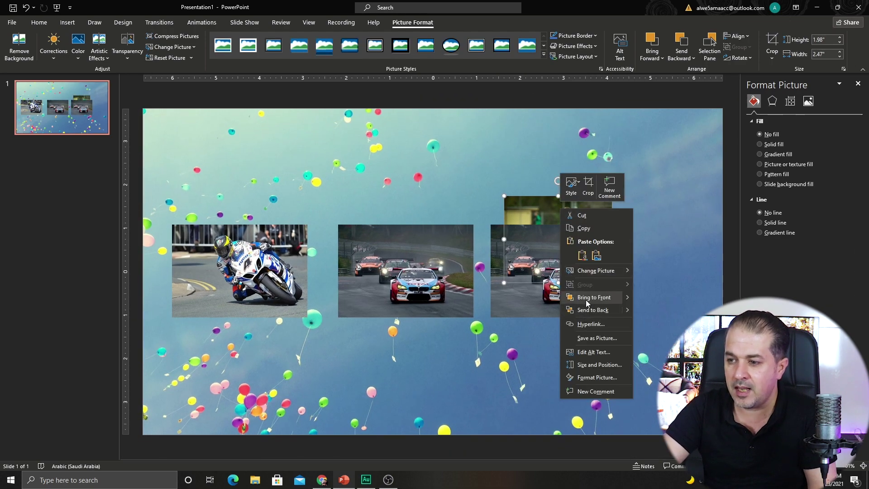
left_click(583, 295)
left_click_drag(552, 235, 539, 264)
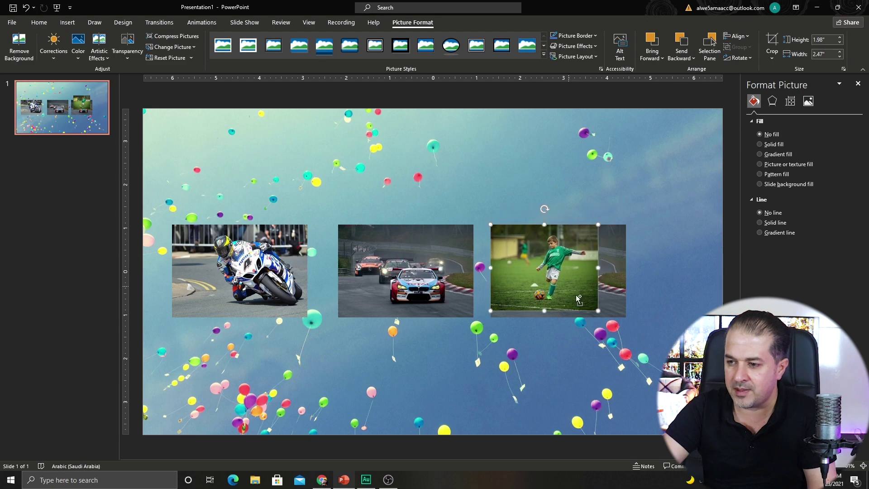
Step: Enlarge the soccer picture to 3.12" wide and 2.5" high, and shift it up to extend above and below the third rectangle
scroll(579, 299, "up", 3)
left_click_drag(541, 355, 597, 401)
left_click_drag(532, 315, 531, 301)
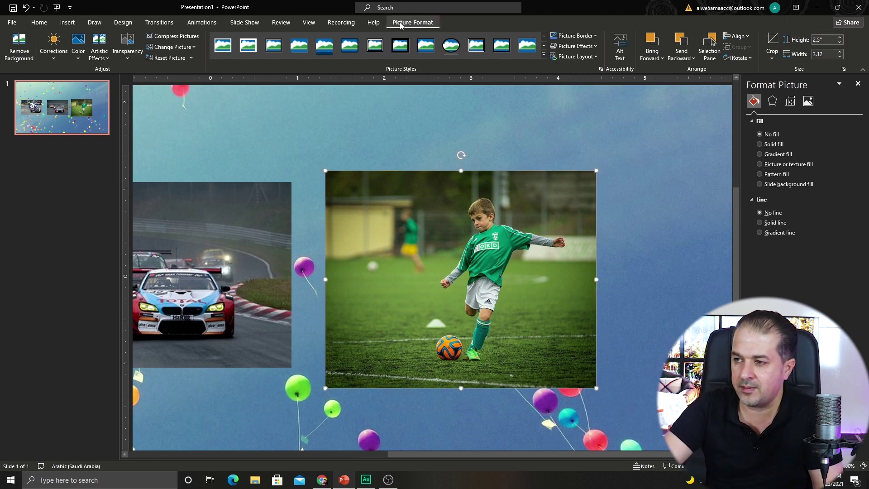
Step: Crop the soccer picture's upper and lower edges to match the third rectangle's height
left_click(772, 42)
mouse_move(461, 176)
left_mouse_down()
mouse_move(460, 200)
mouse_move(460, 182)
left_mouse_up()
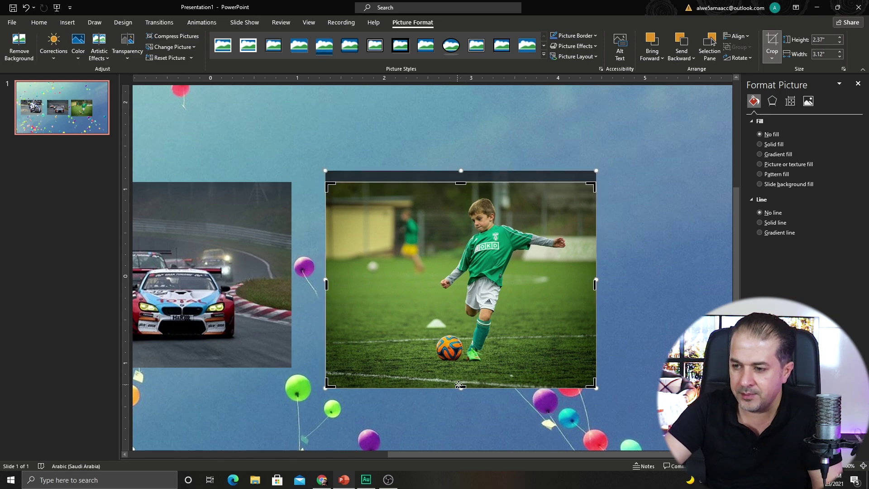
left_click_drag(460, 387, 460, 367)
left_click(623, 278)
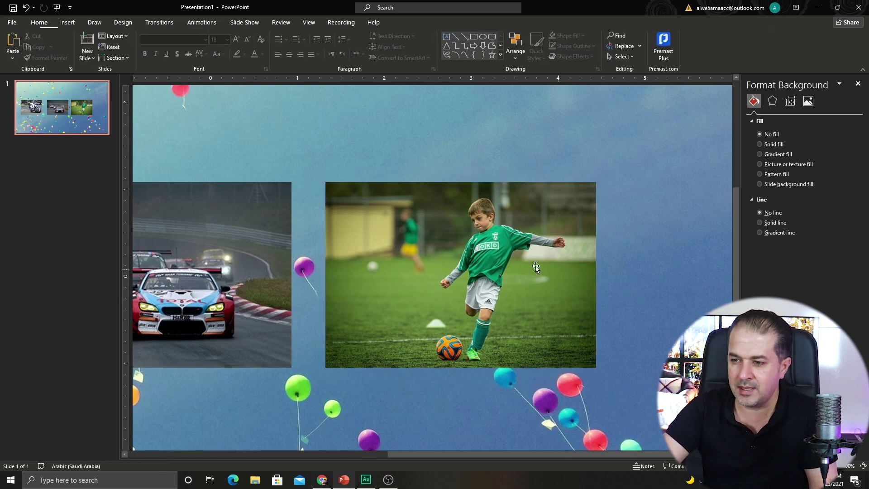
Step: Cut the cropped soccer picture to the clipboard and use it as the third rectangle's picture fill
left_click(386, 226)
left_click_drag(386, 226, 414, 227)
key("Delete")
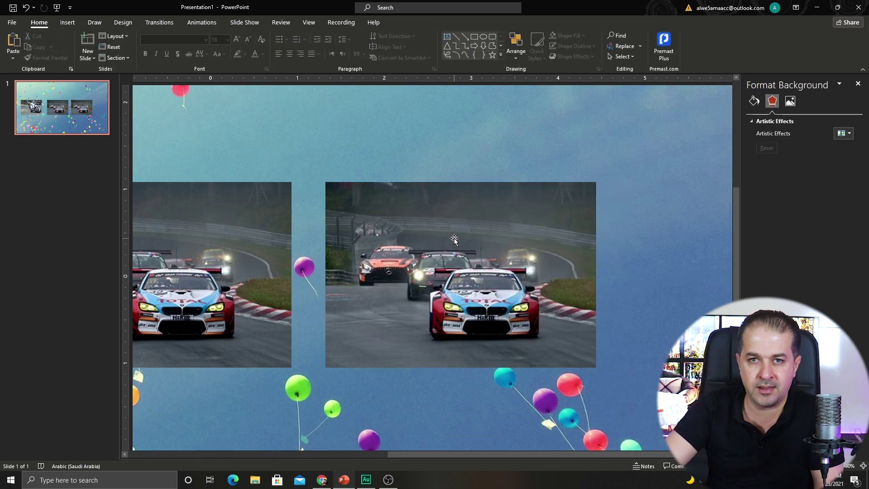
left_click(484, 227)
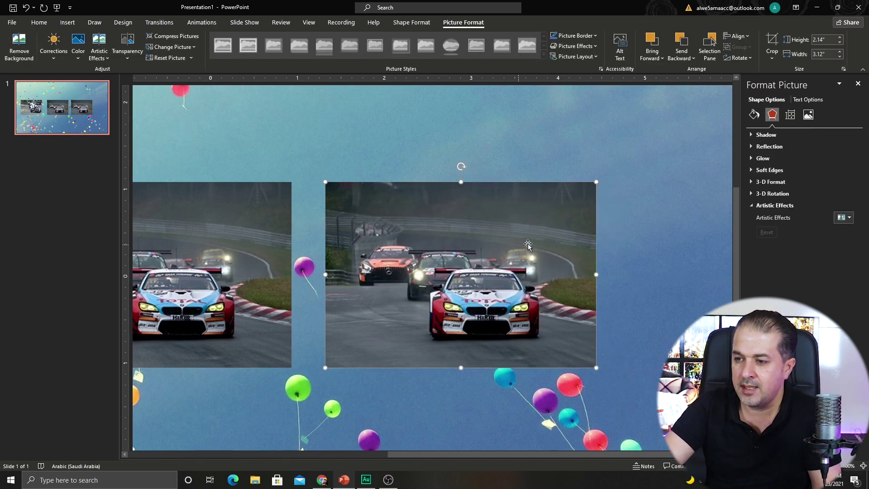
left_click(754, 117)
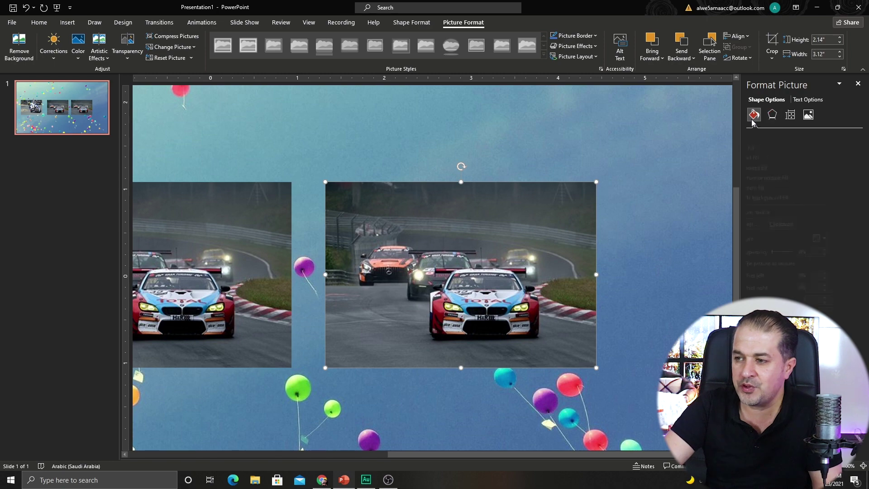
left_click(805, 224)
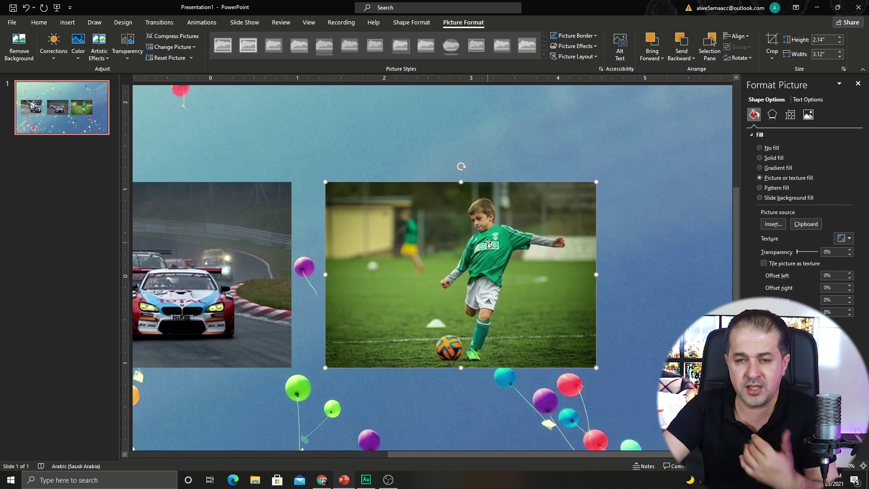
Step: Spread the three picture-filled rectangles across the slide in one level row with gaps between them
scroll(444, 246, "down", 4)
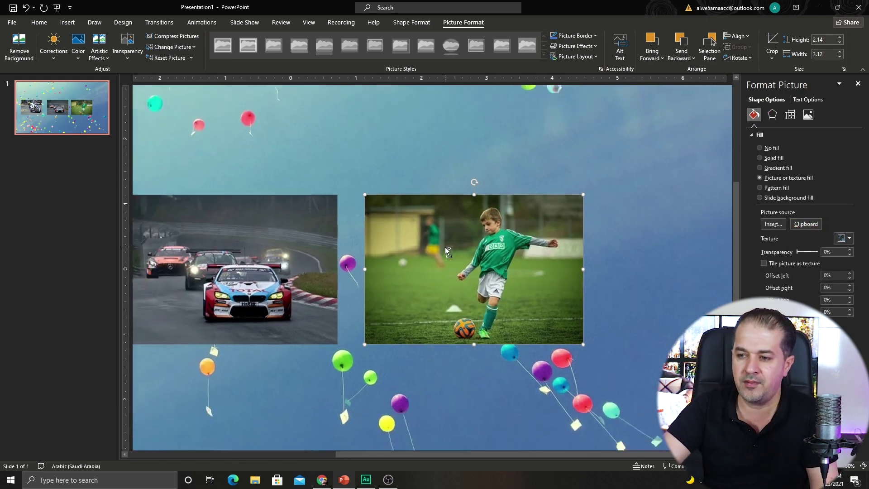
left_click_drag(534, 255, 584, 255)
left_click_drag(458, 255, 485, 255)
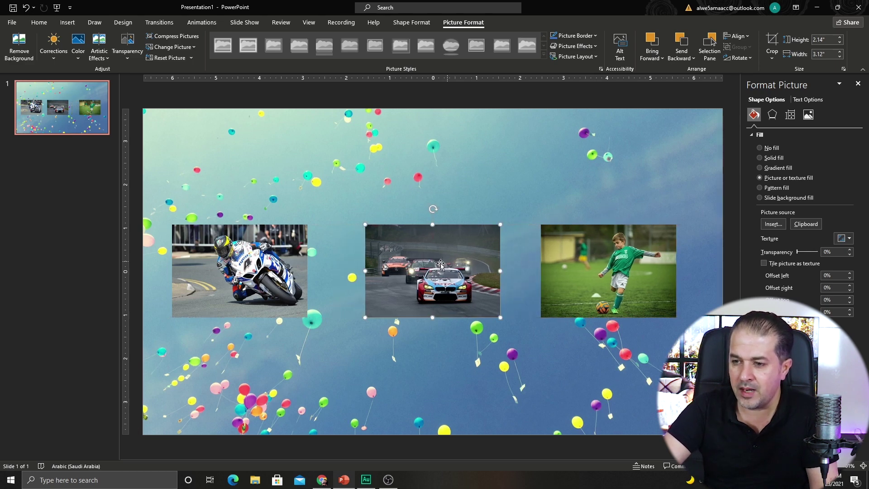
left_click_drag(245, 272, 262, 272)
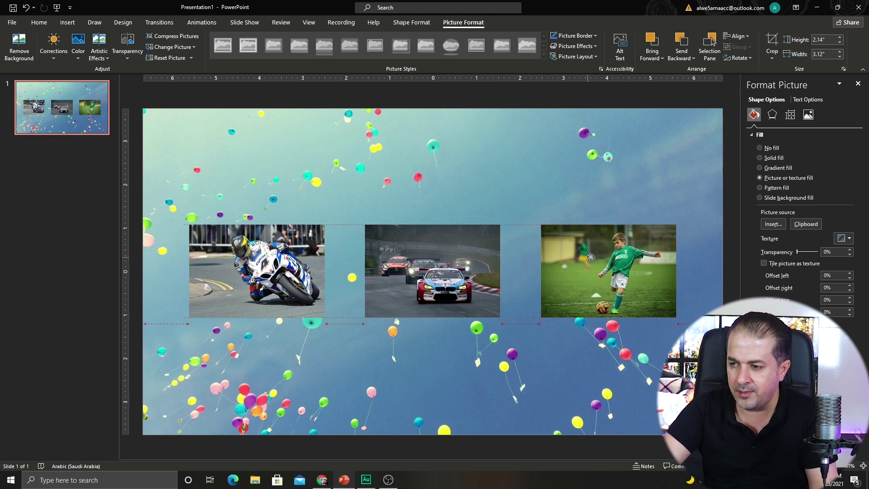
left_click_drag(591, 257, 602, 256)
left_click_drag(427, 266, 436, 266)
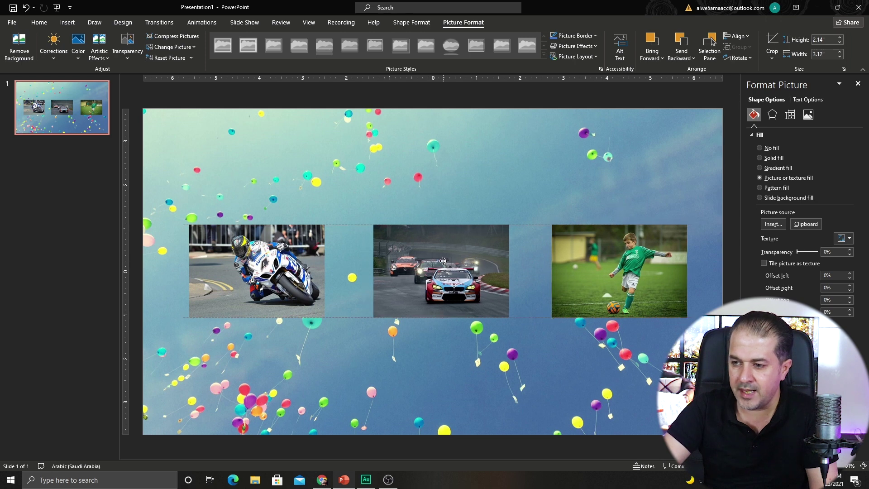
Step: Distribute the three picture-filled rectangles horizontally and align their top edges
left_click(586, 268)
left_click(317, 272, "shift")
left_click(427, 271, "shift")
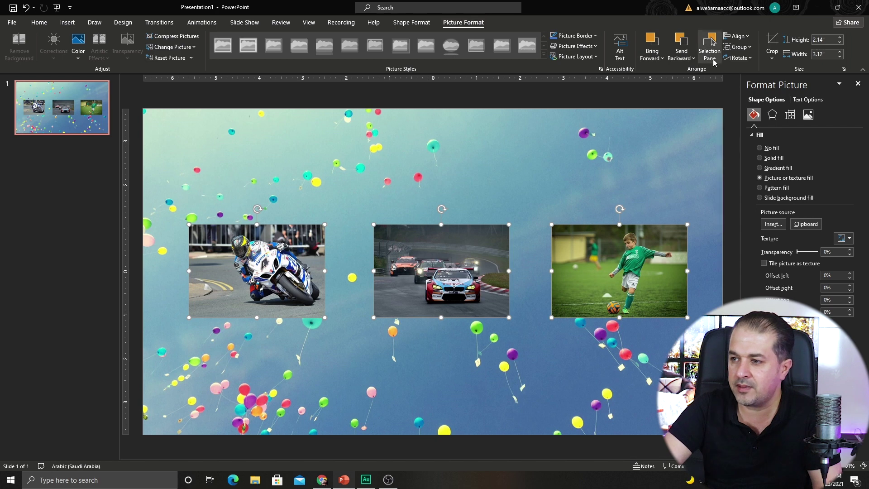
left_click(746, 38)
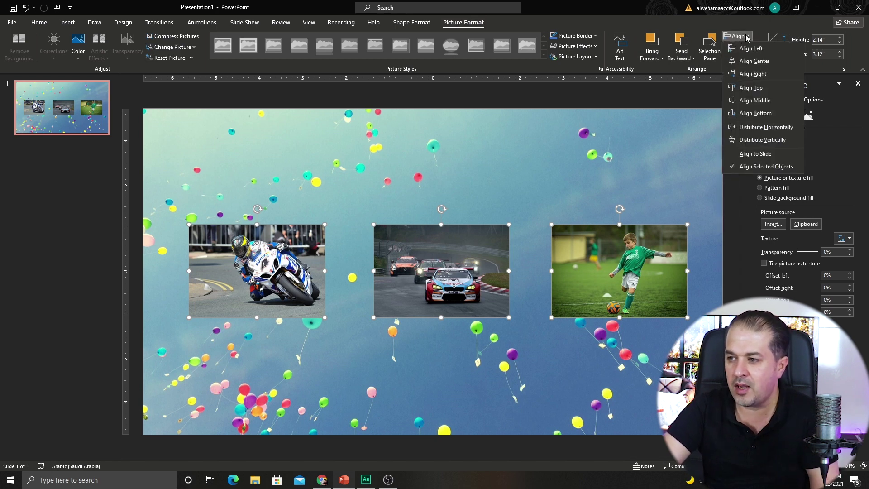
left_click(766, 127)
left_click(745, 39)
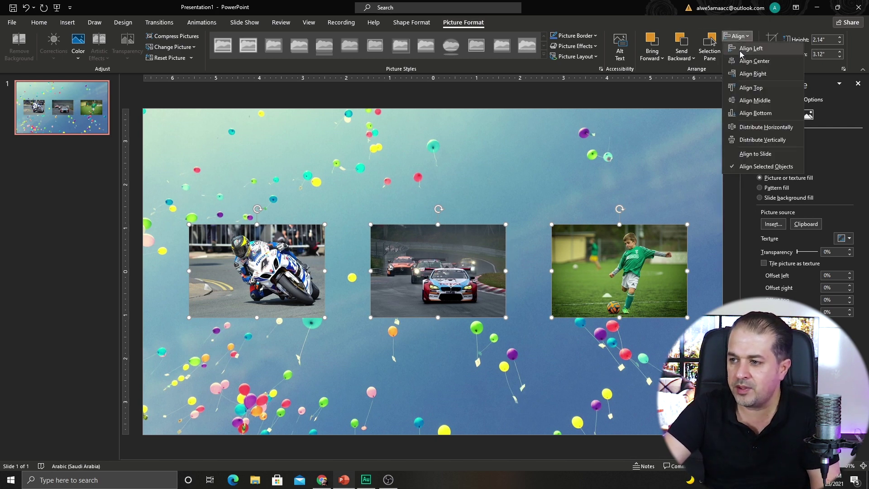
left_click(746, 88)
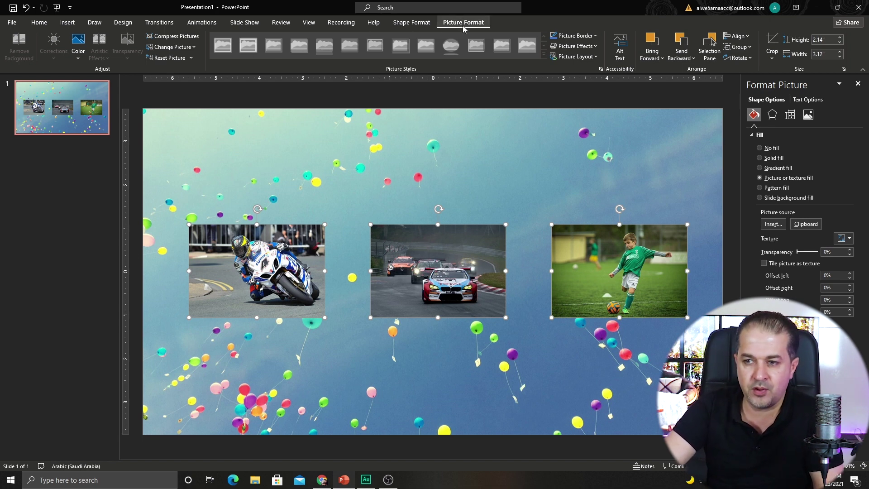
Step: Try recoloring the three selected picture-filled rectangles in sepia
left_click(76, 54)
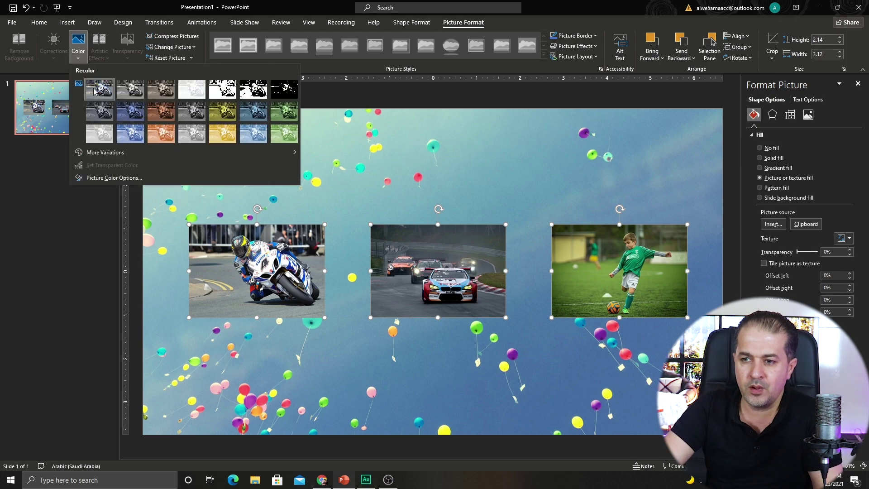
left_click(111, 88)
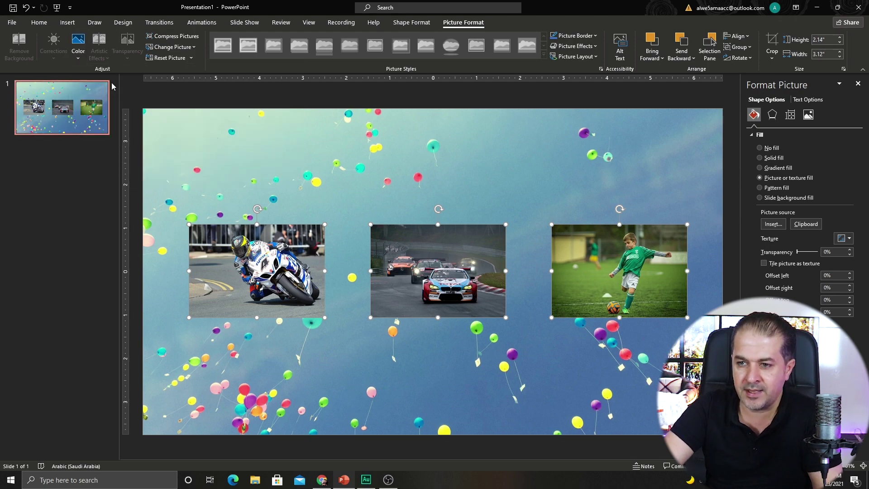
left_click(82, 54)
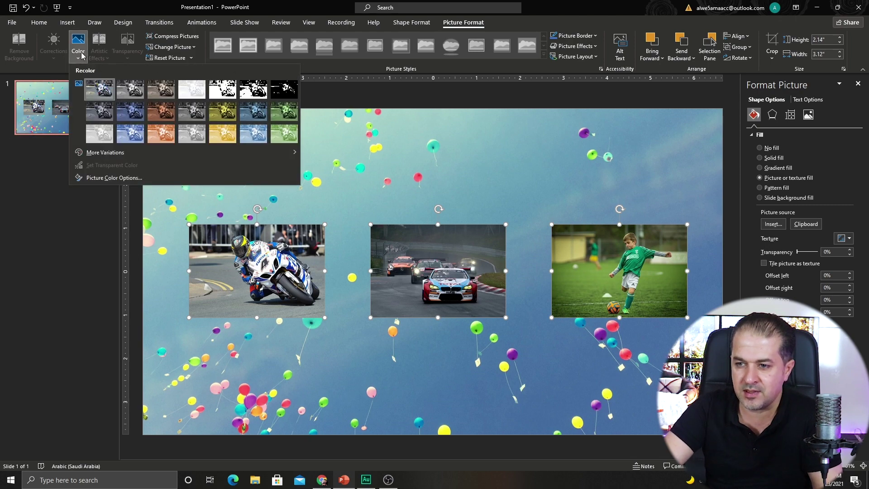
left_click(165, 94)
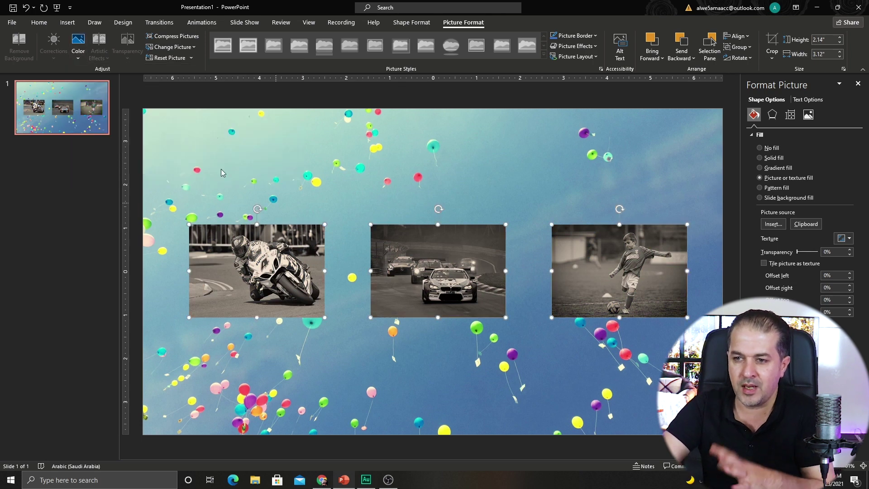
Step: Recolor the three selected picture-filled rectangles in grayscale and send them behind their full-color copies
left_click(81, 61)
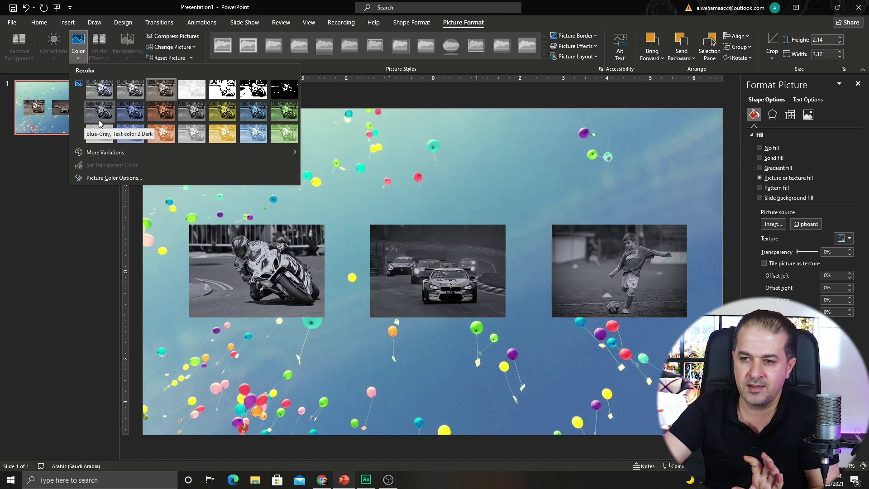
left_click(130, 92)
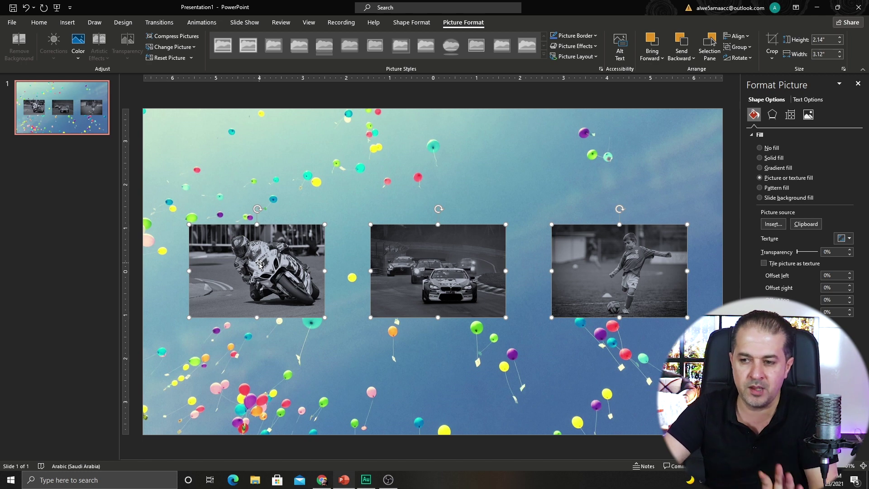
right_click(270, 248)
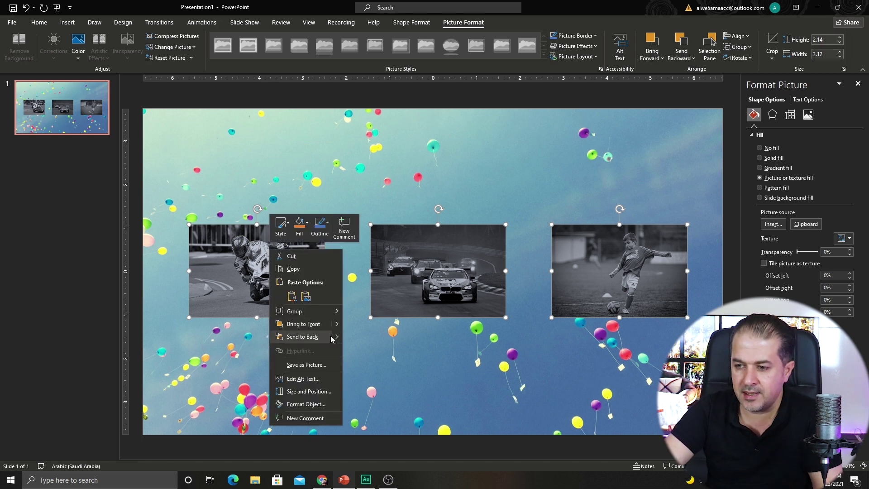
mouse_move(333, 338)
left_click(372, 352)
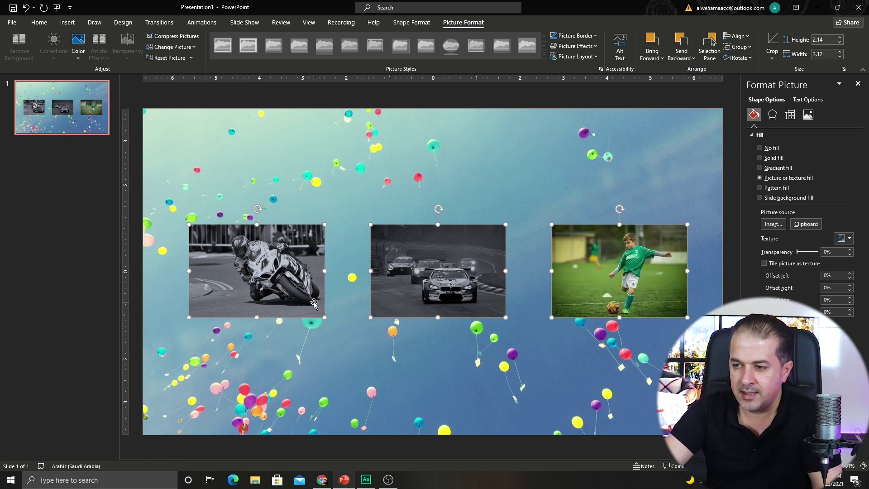
right_click(438, 249)
left_click(466, 335)
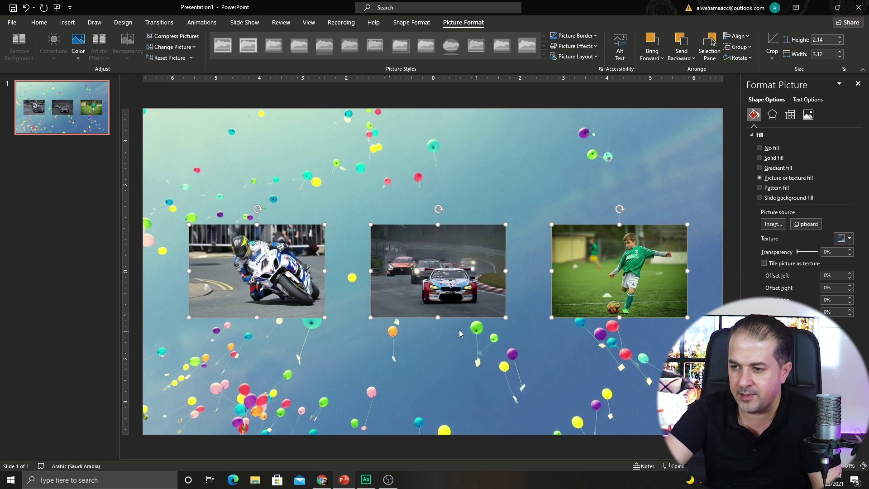
left_click(360, 352)
Step: Move the full-color motorcycle picture down off its grayscale copy and undo the move
left_click_drag(266, 265, 268, 339)
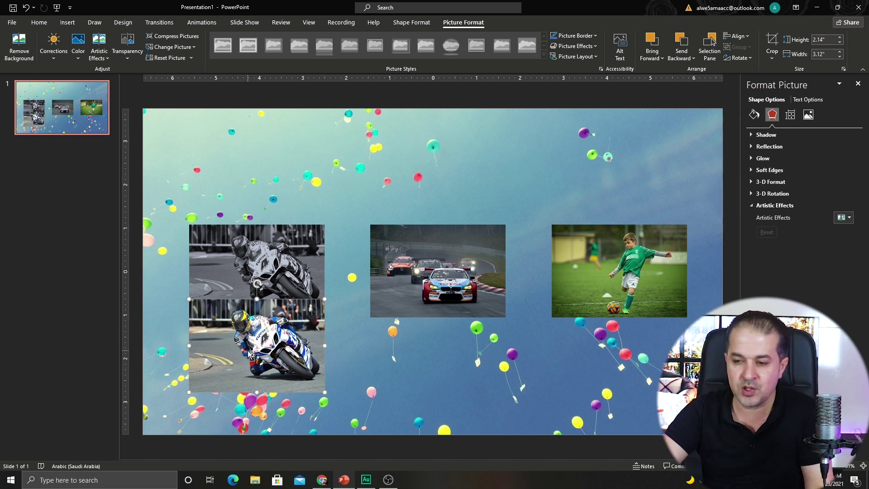
key("ctrl+z")
Step: Animate the three full-color pictures with the Shape effect, using the Out direction and starting each one On Click
left_click(434, 278, "shift")
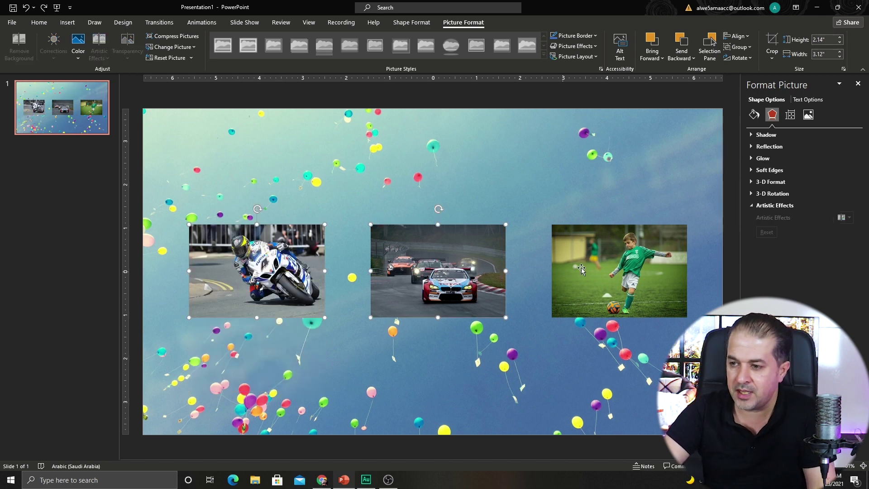
left_click(600, 264, "shift")
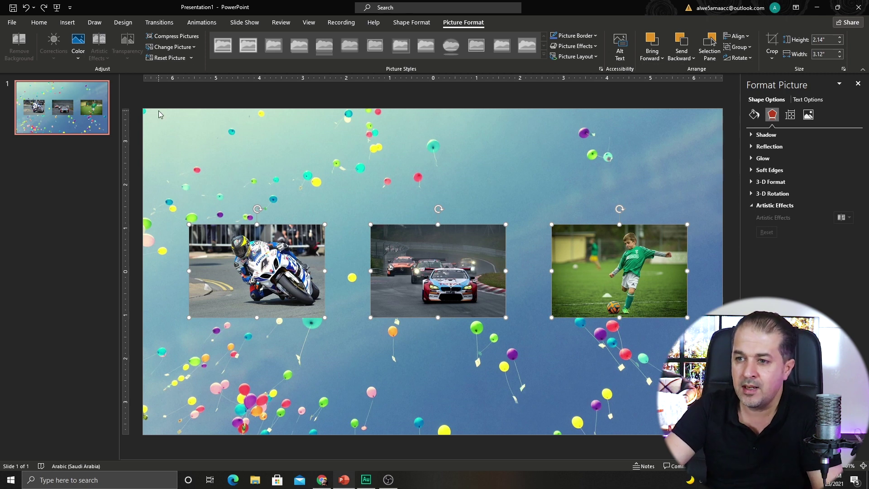
left_click(204, 23)
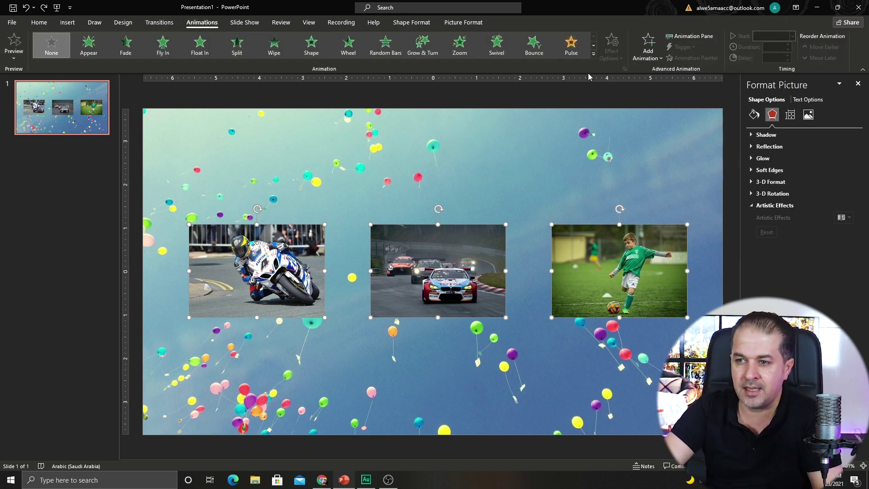
left_click(311, 45)
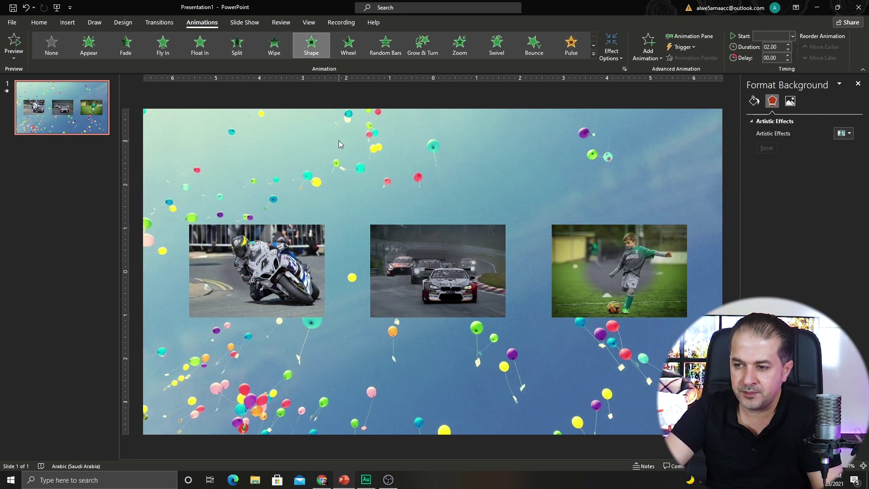
left_click(617, 53)
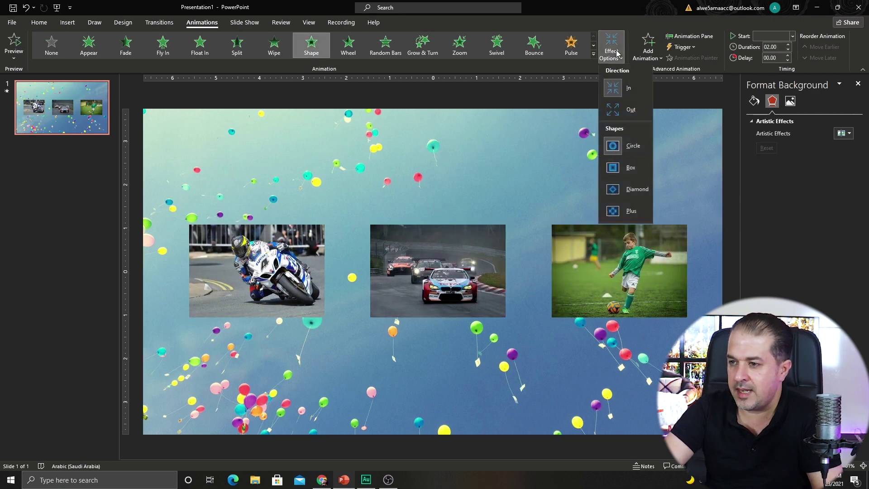
left_click(618, 116)
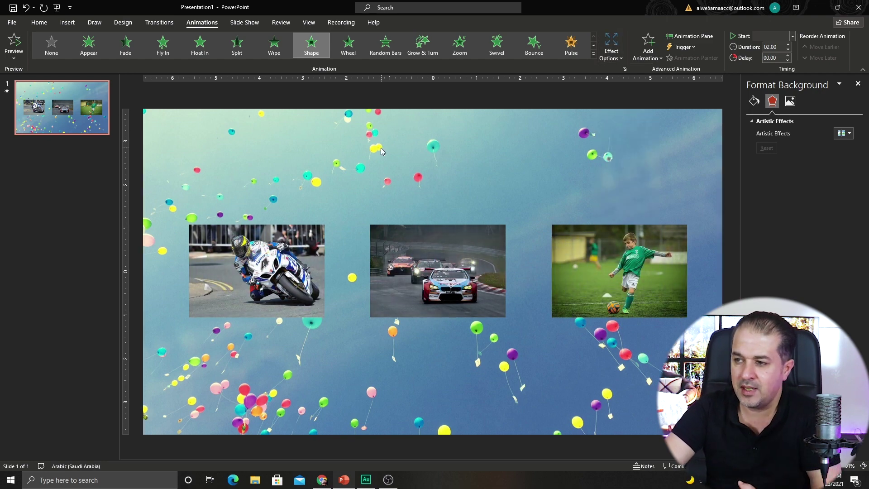
left_click(773, 37)
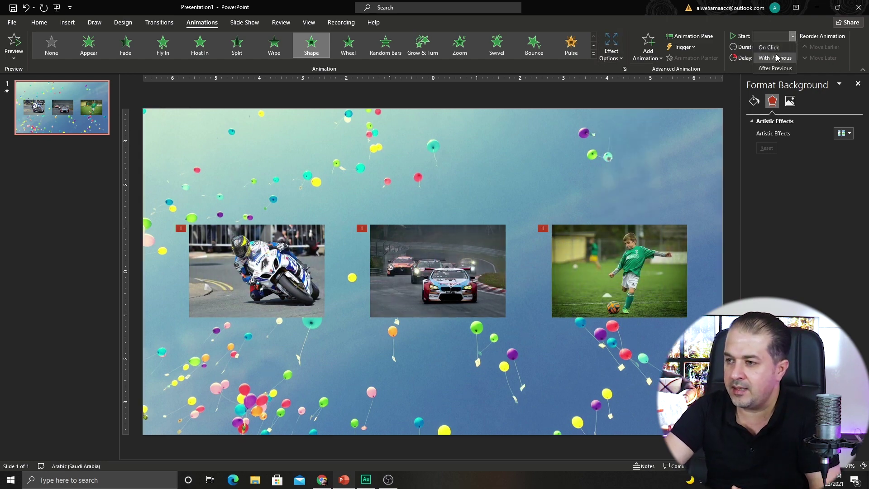
left_click(772, 47)
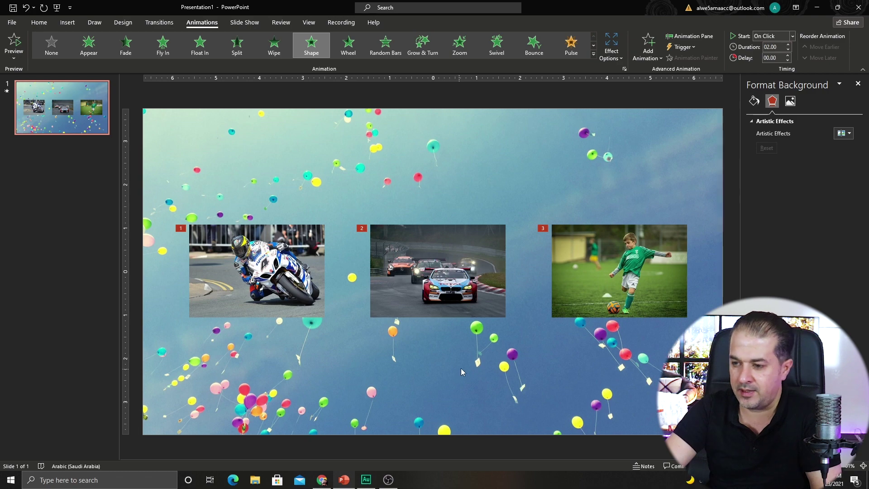
Step: Play the slide show from the beginning, advance through the three picture animations, and exit
key("F5")
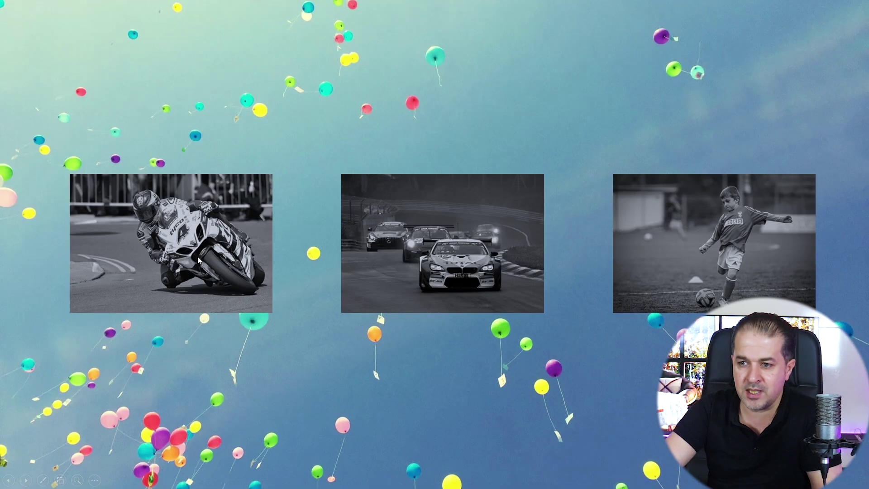
left_click(229, 317)
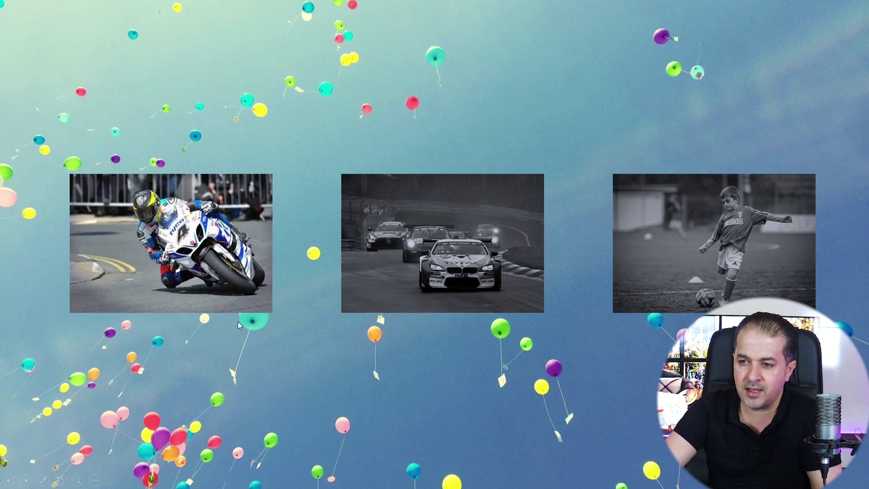
left_click(431, 273)
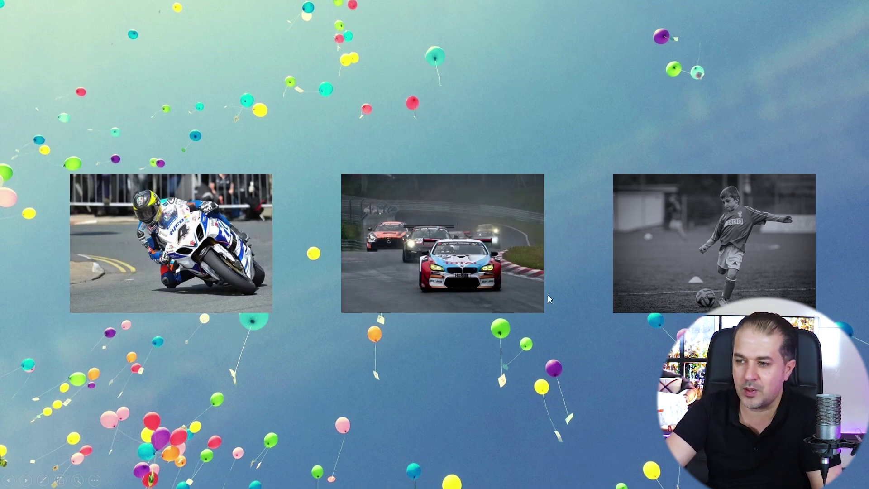
left_click(720, 234)
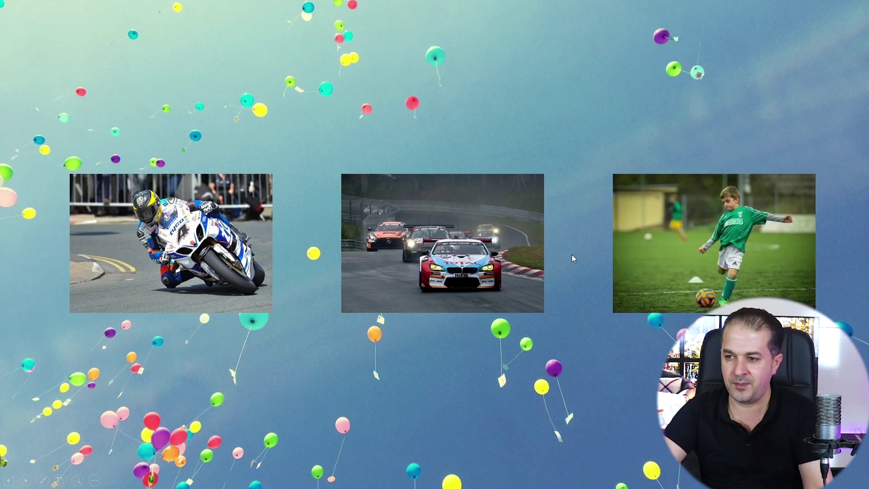
key("Escape")
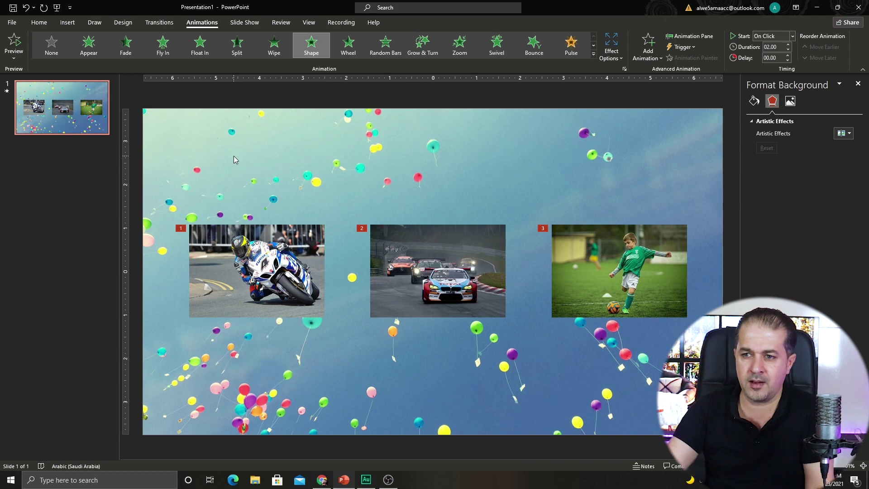
Step: Draw a rectangle about 12.94" wide and 2.76" high across the row of pictures and send it to the back
left_click(67, 22)
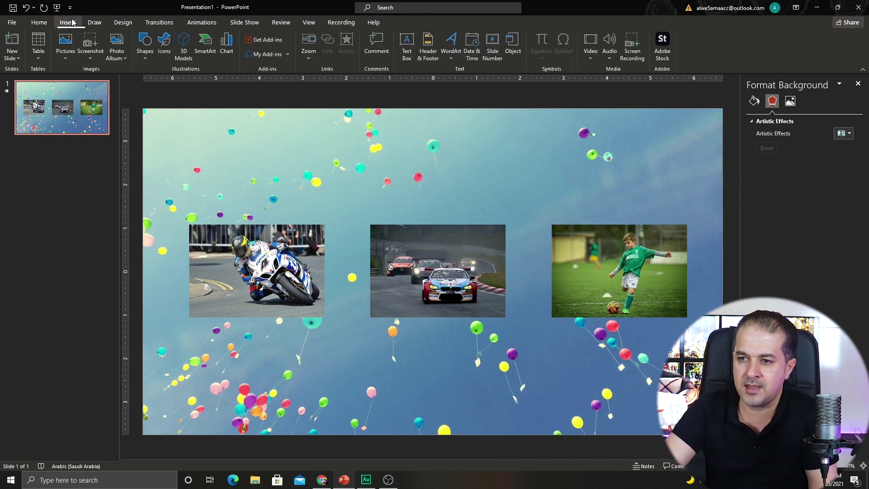
left_click(149, 65)
left_click(178, 82)
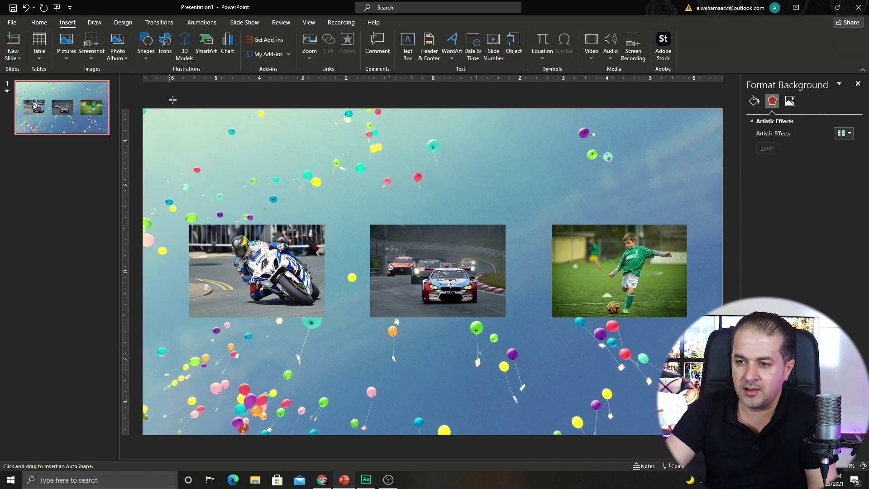
left_click_drag(157, 214, 719, 333)
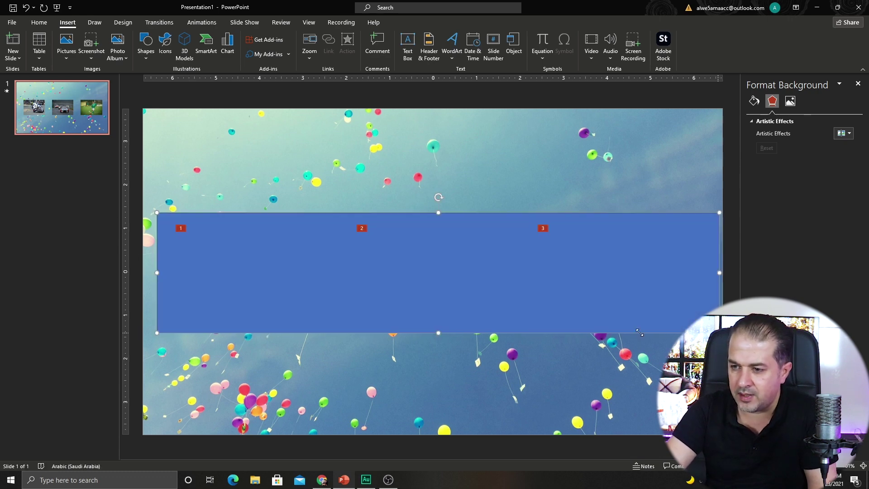
right_click(342, 286)
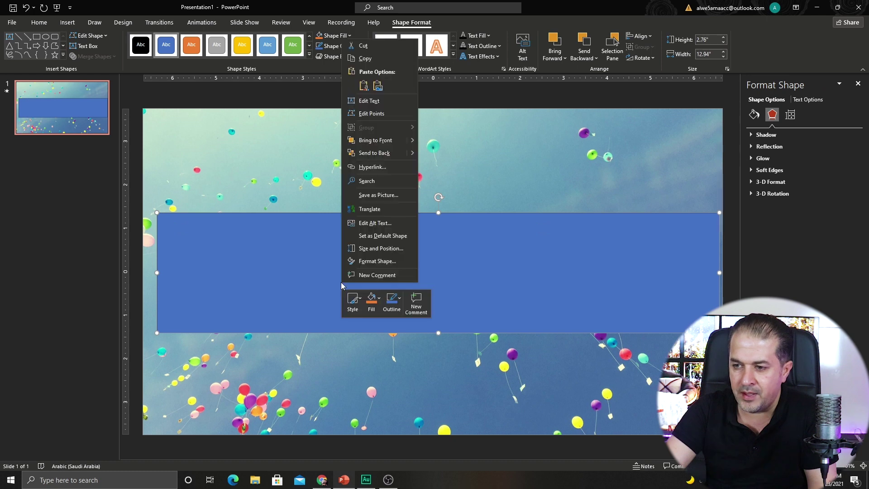
left_click(374, 153)
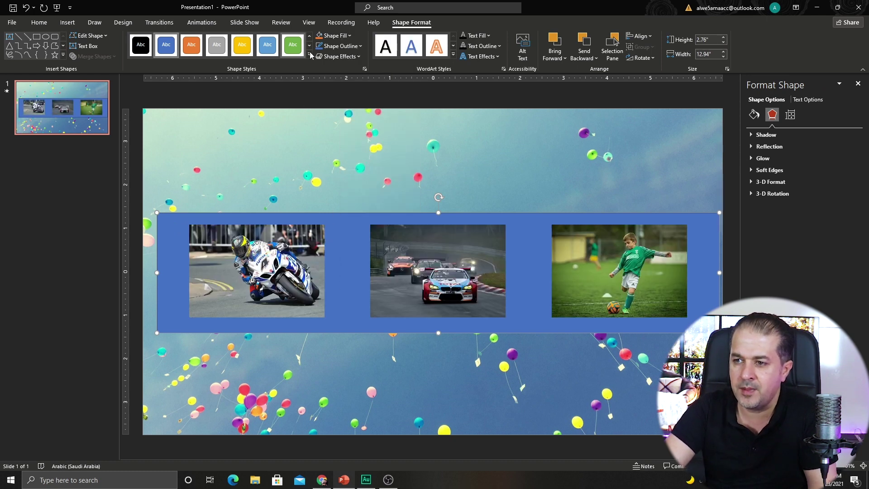
Step: Fill the rectangle behind the pictures with black and enlarge it to about 2.84" high and 13.13" wide
left_click(343, 46)
left_click(348, 43)
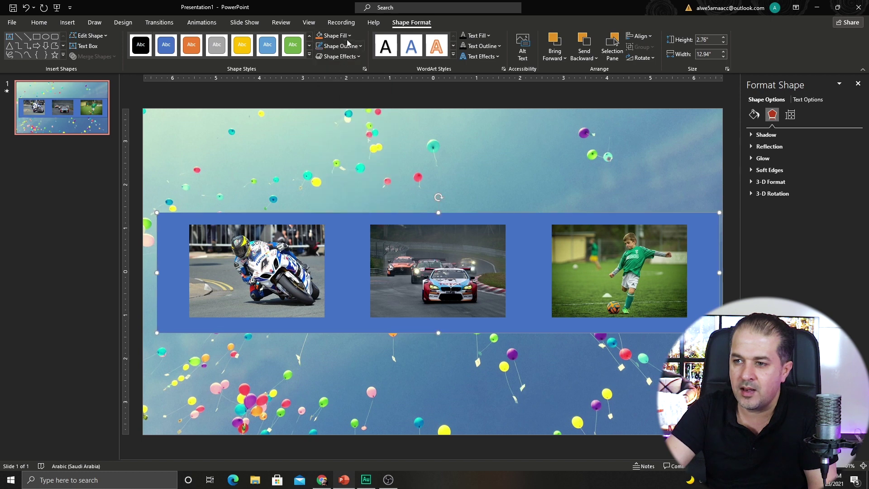
left_click(337, 36)
left_click(327, 59)
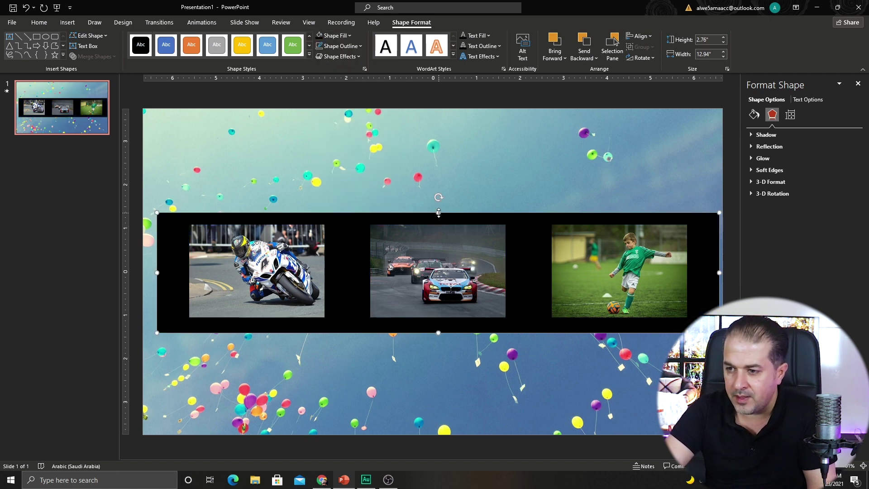
left_click_drag(439, 213, 438, 209)
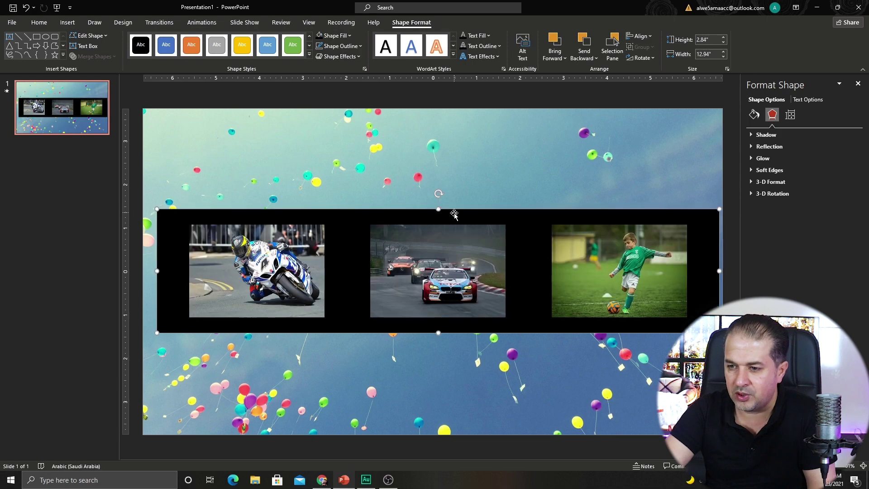
left_click_drag(156, 271, 149, 270)
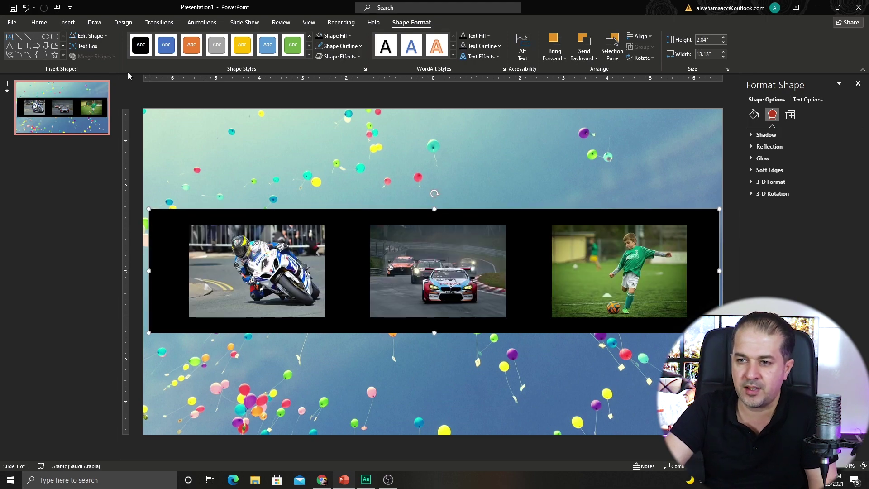
Step: Draw a small circle about 0.24" across near the upper-left corner of the black strip
left_click(68, 23)
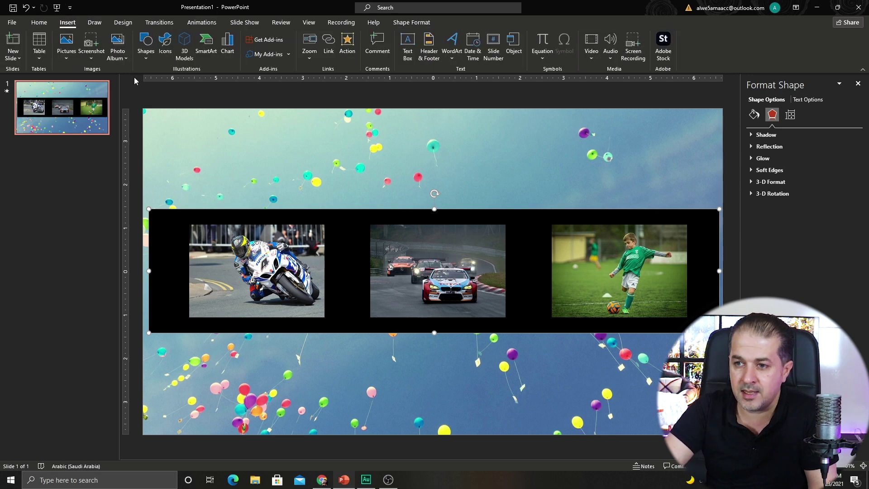
left_click(146, 45)
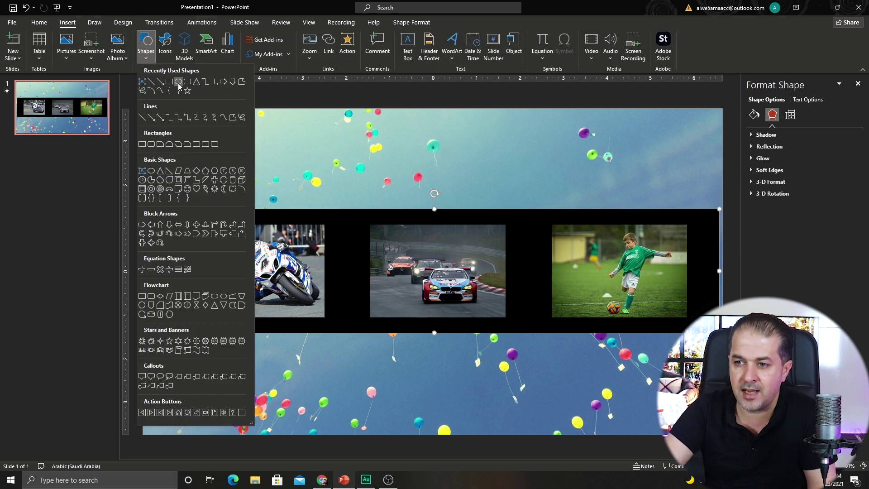
left_click(179, 84)
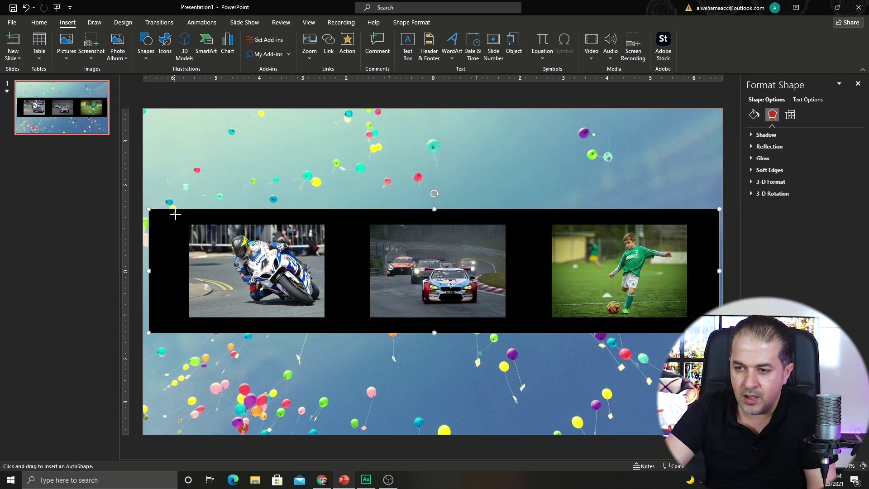
left_click_drag(184, 221, 183, 222)
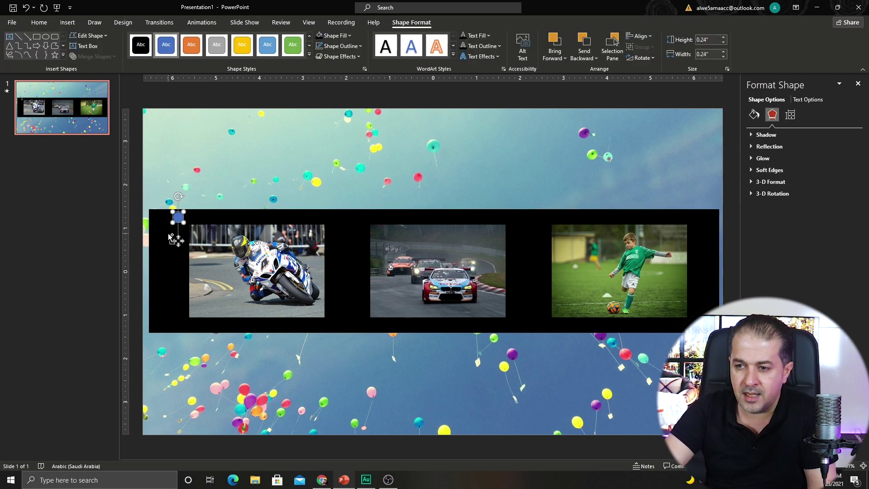
Step: Shrink the circle to about 0.17" and place a duplicate just to its right on the same line
scroll(179, 224, "up", 5)
left_click_drag(250, 268, 223, 264)
key("ctrl+d")
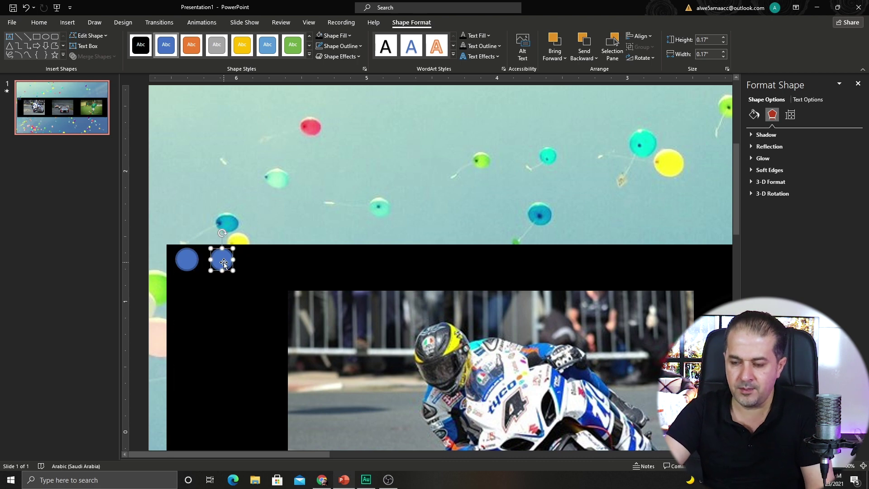
Step: Keep duplicating the circle at the same spacing until the row spans the full upper edge of the black strip
scroll(270, 292, "down", 5)
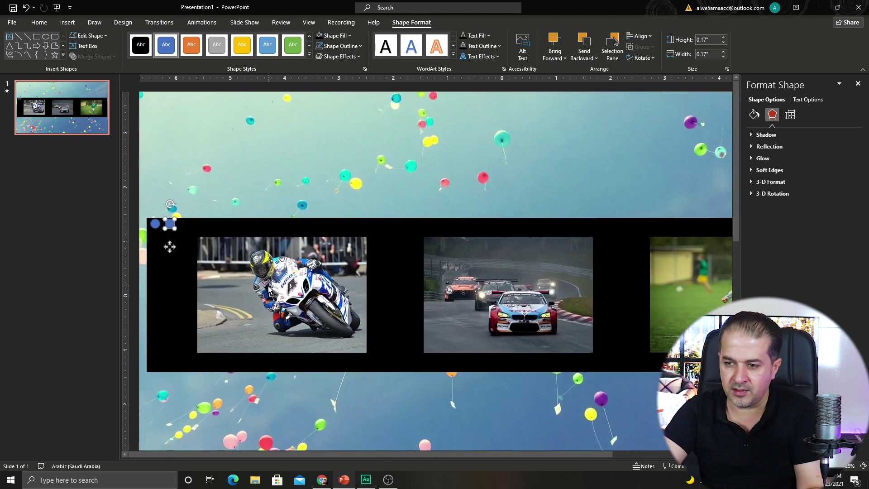
key("ctrl+d")
key("ctrl+d")
key("ctrl+d")
key("ctrl+d")
key("ctrl+d")
key("ctrl+d")
key("ctrl+d")
key("ctrl+d")
key("ctrl+d")
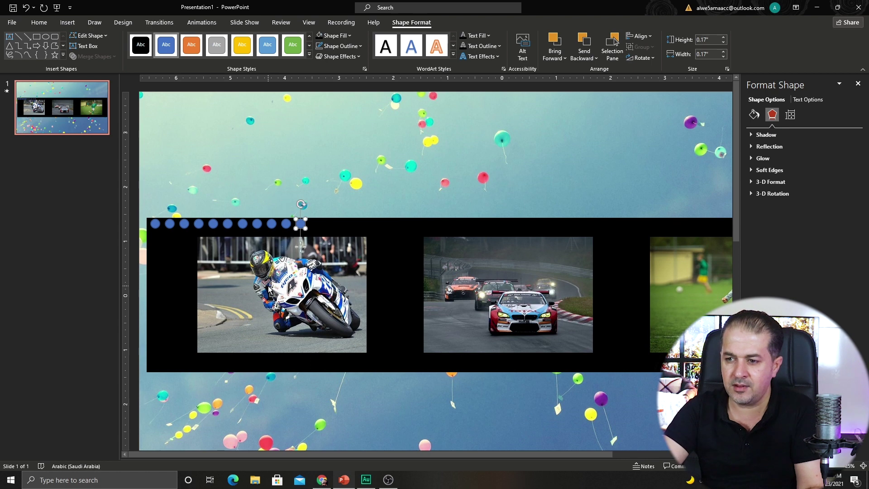
key("ctrl+d")
key("ctrl+d")
key("ctrl+d")
key("ctrl+d")
key("ctrl+d")
key("ctrl+d")
key("ctrl+d")
key("ctrl+d")
key("ctrl+d")
key("ctrl+d")
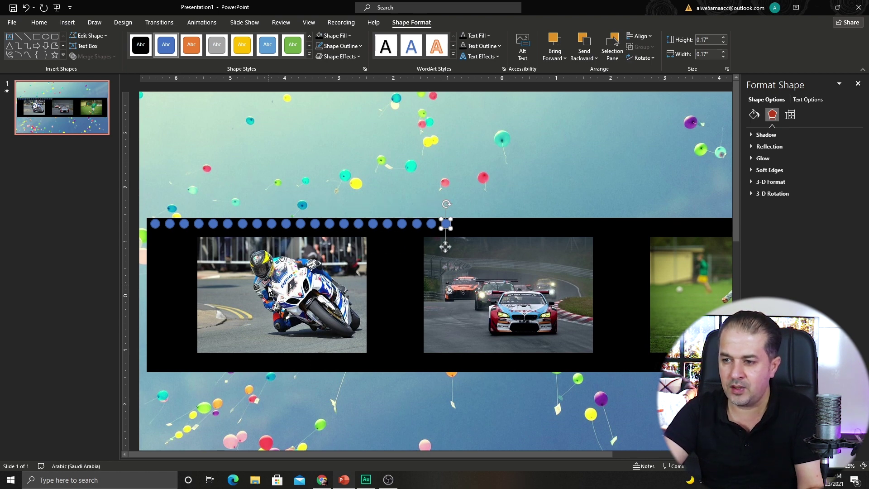
key("ctrl+d")
key("ctrl+d")
key("ctrl+d")
key("ctrl+d")
key("ctrl+d")
key("ctrl+d")
key("ctrl+d")
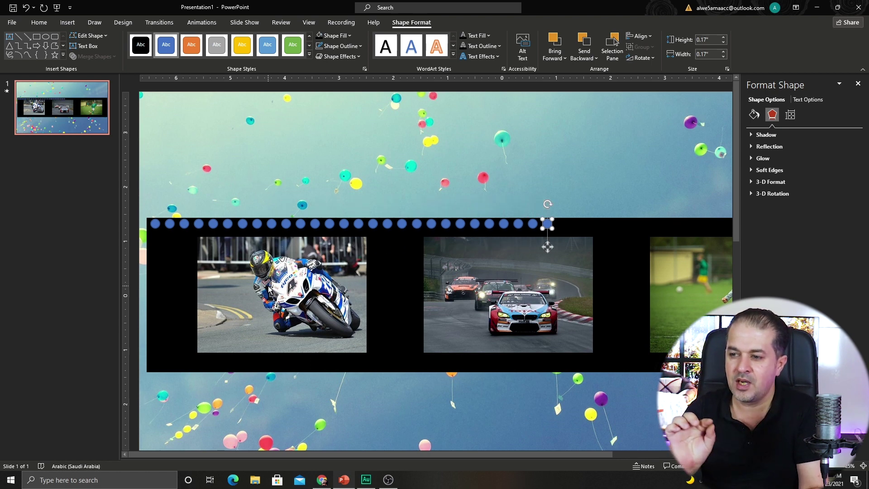
key("ctrl+d")
key("ctrl+d")
key("ctrl+d")
key("ctrl+d")
key("ctrl+d")
key("ctrl+d")
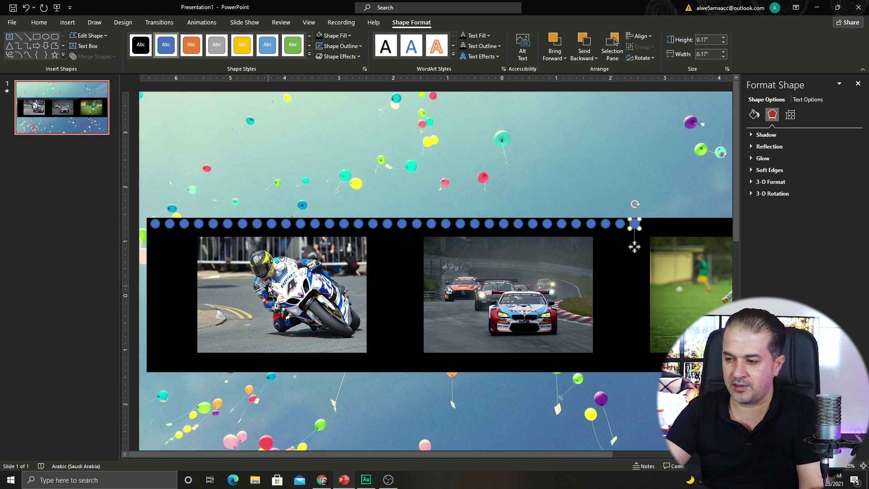
scroll(270, 290, "down", 2)
key("ctrl+d")
key("ctrl+d")
key("ctrl+d")
key("ctrl+d")
key("ctrl+d")
key("ctrl+d")
key("ctrl+d")
key("ctrl+d")
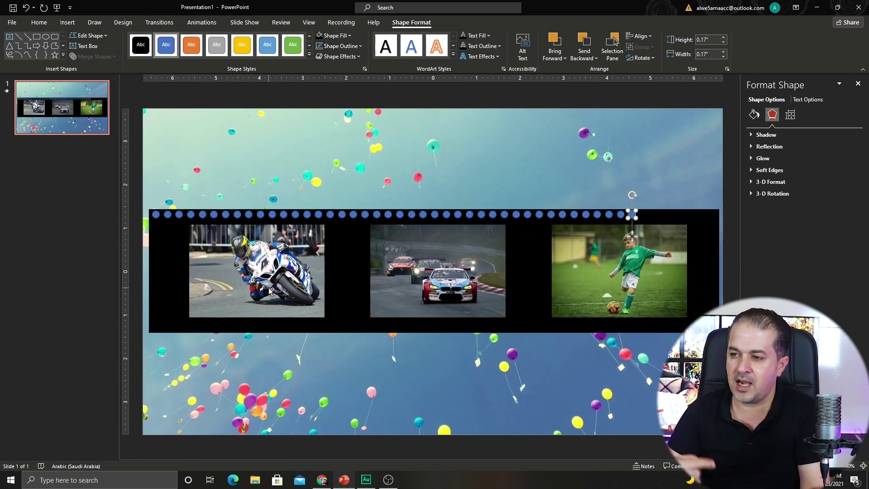
key("ctrl+d")
key("ctrl+d")
key("ctrl+d")
key("ctrl+d")
key("ctrl+d")
key("ctrl+d")
key("ctrl+d")
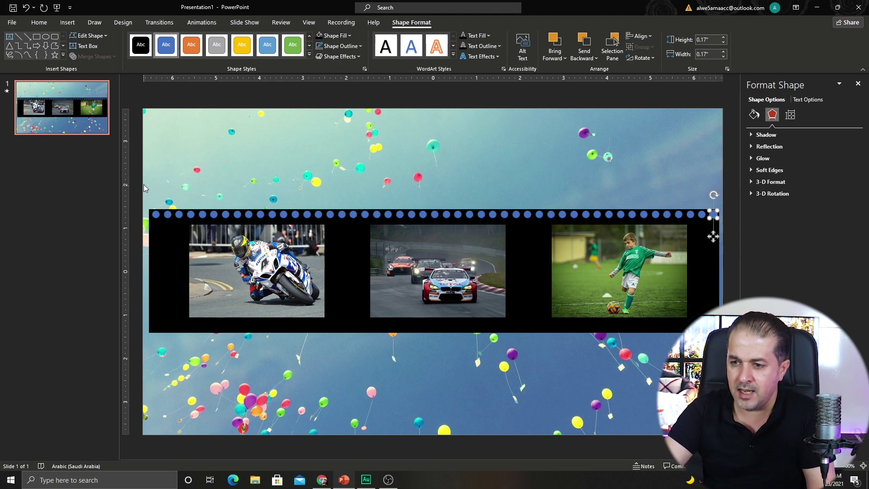
Step: Copy the whole row of circles to the lower edge of the black strip
left_click_drag(137, 176, 746, 222)
left_click_drag(688, 234, 665, 350)
Step: Subtract both rows of circles from the black strip with Merge Shapes to punch film-style holes along its edges
left_click(160, 242)
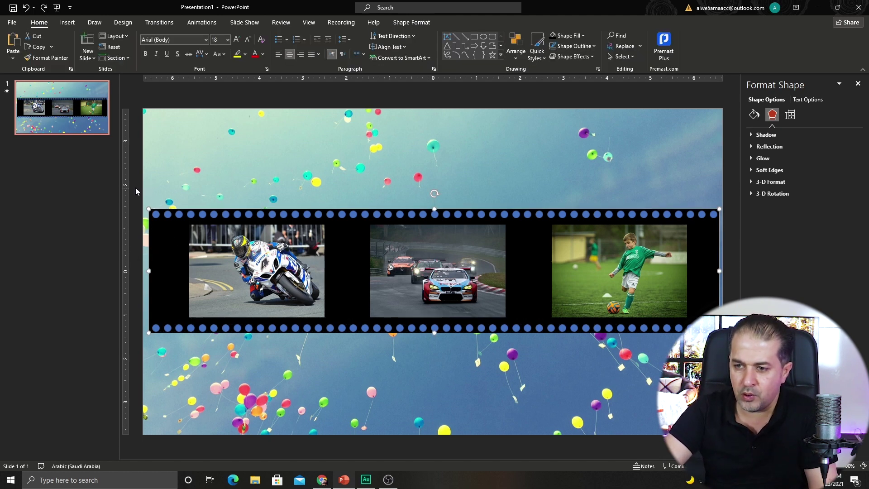
left_click_drag(136, 188, 724, 225)
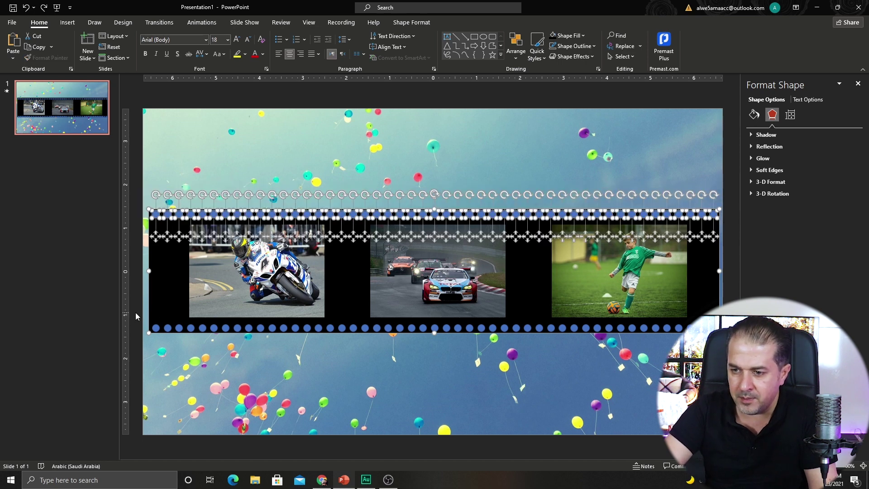
left_click_drag(134, 312, 707, 355)
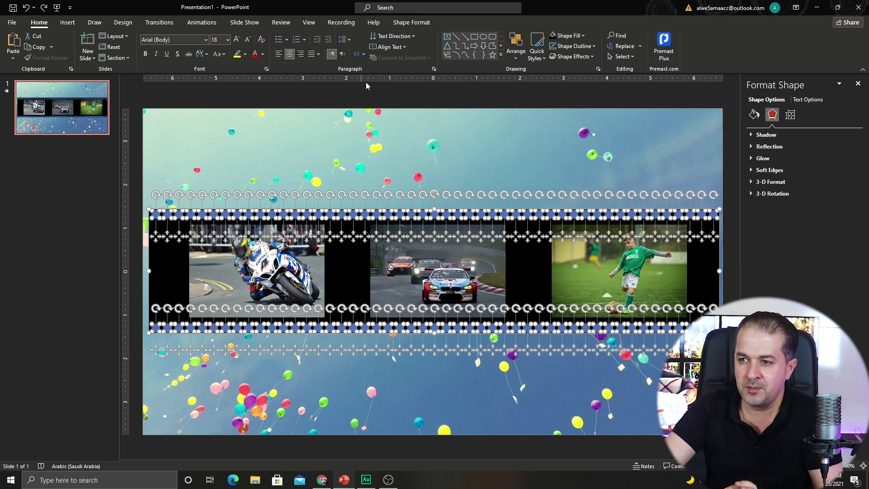
left_click(407, 23)
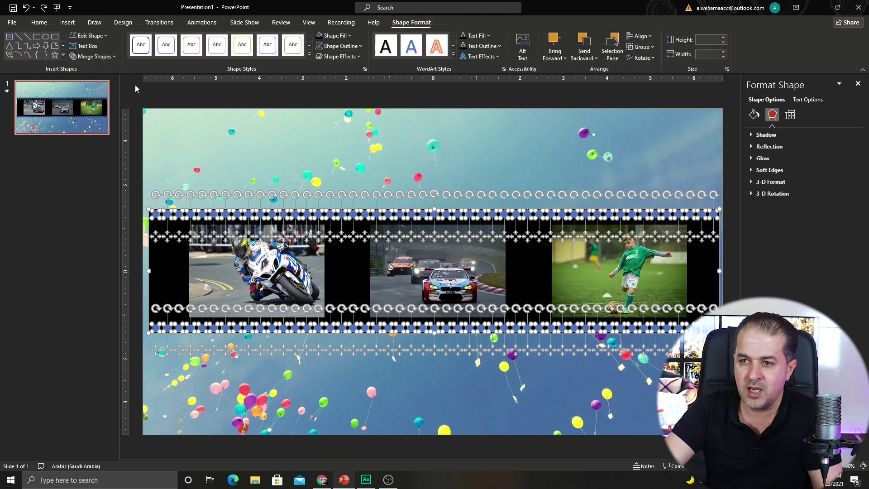
left_click(94, 56)
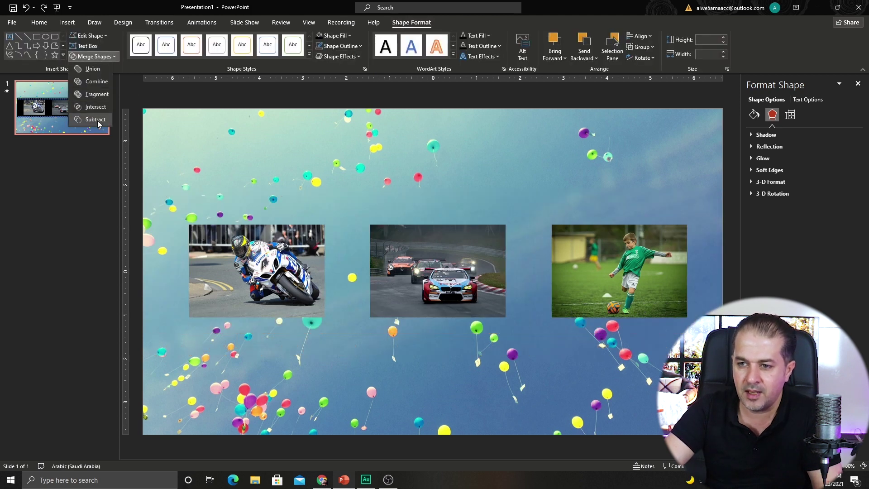
left_click(96, 120)
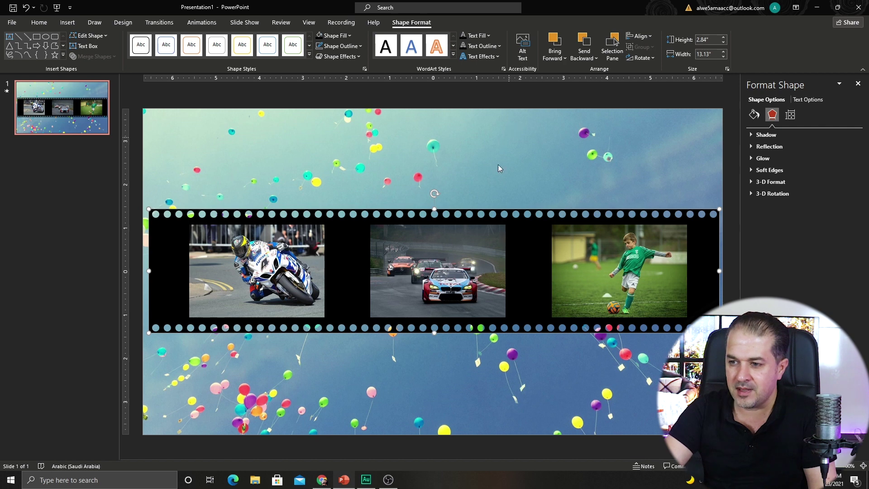
left_click_drag(530, 246, 435, 293)
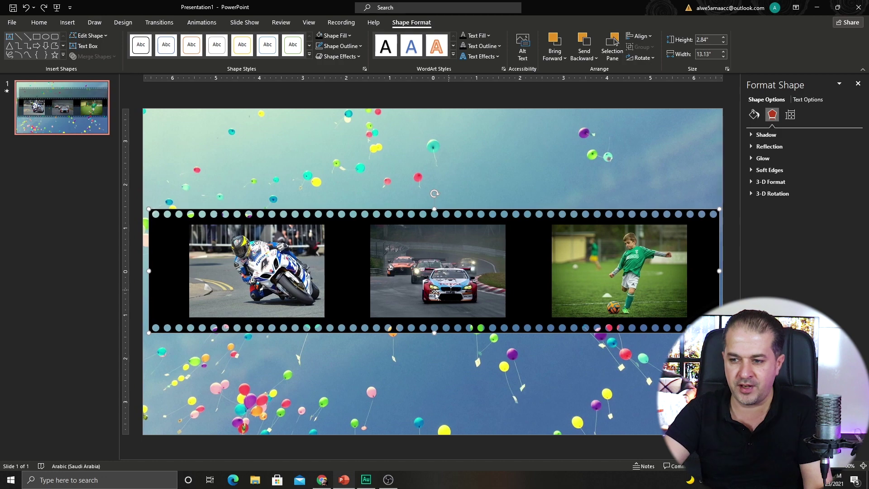
left_click(442, 379)
Step: Insert a plain black WordArt text and place it below the motorcycle picture
left_click(68, 22)
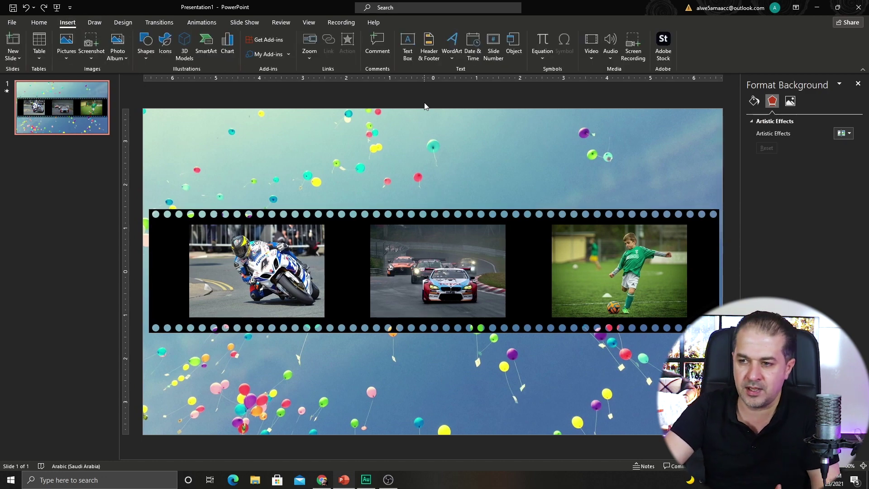
left_click(454, 59)
left_click(458, 87)
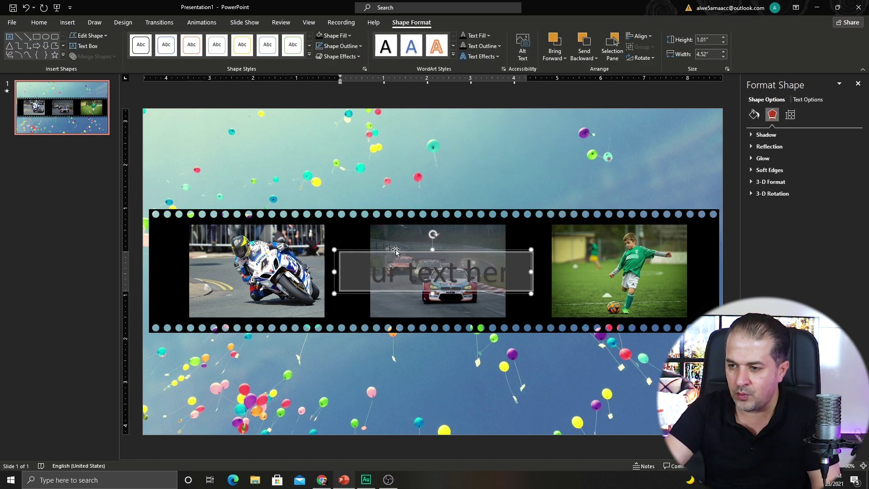
left_click_drag(395, 246, 220, 333)
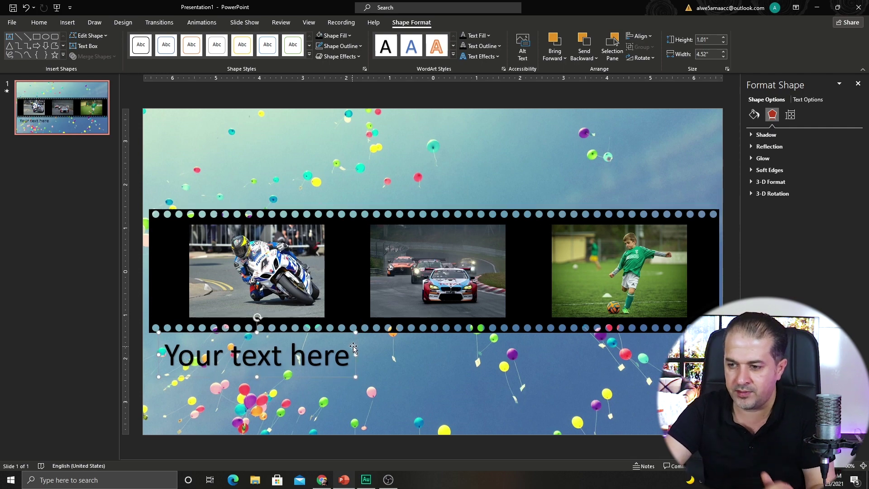
Step: Format the WordArt below the motorcycle picture as bold 32 pt white text with a text shadow, and nudge it slightly left and down
left_click(68, 23)
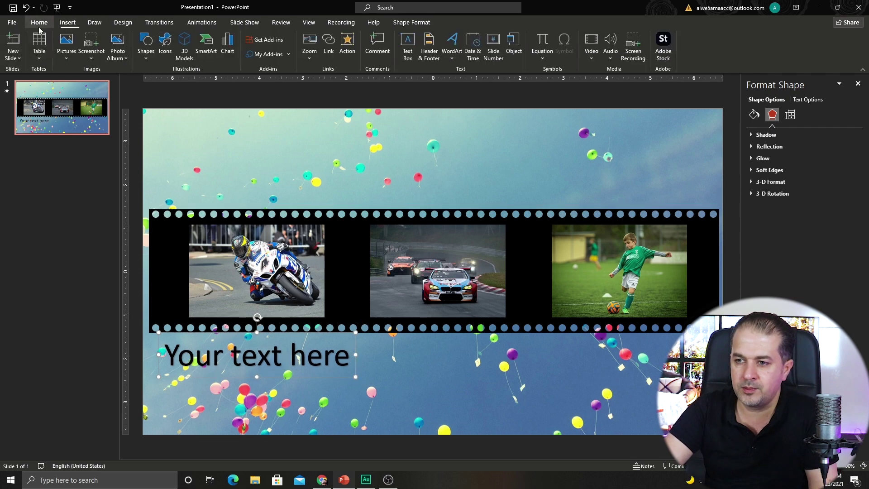
left_click(39, 23)
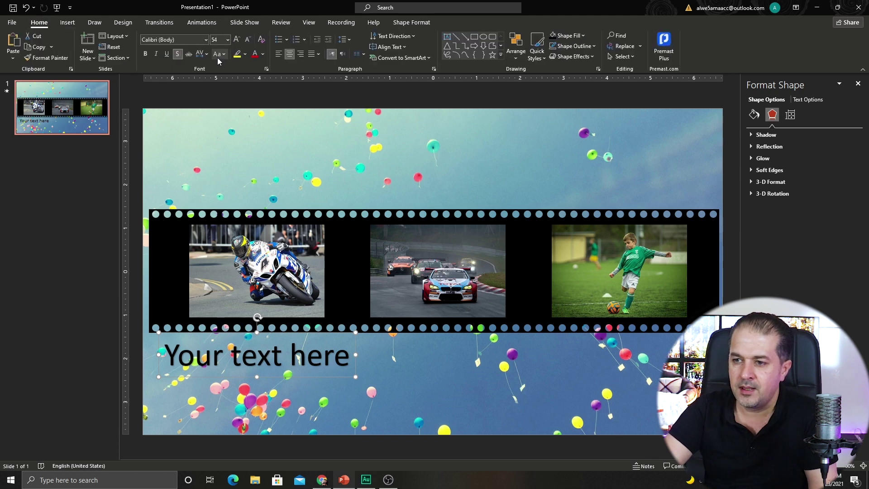
left_click(146, 54)
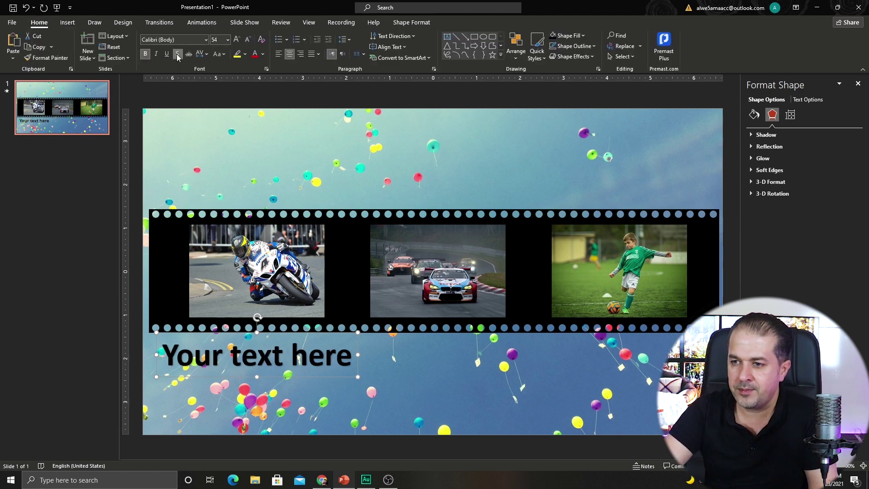
left_click(248, 40)
left_click(248, 40)
left_click(249, 40)
left_click(248, 40)
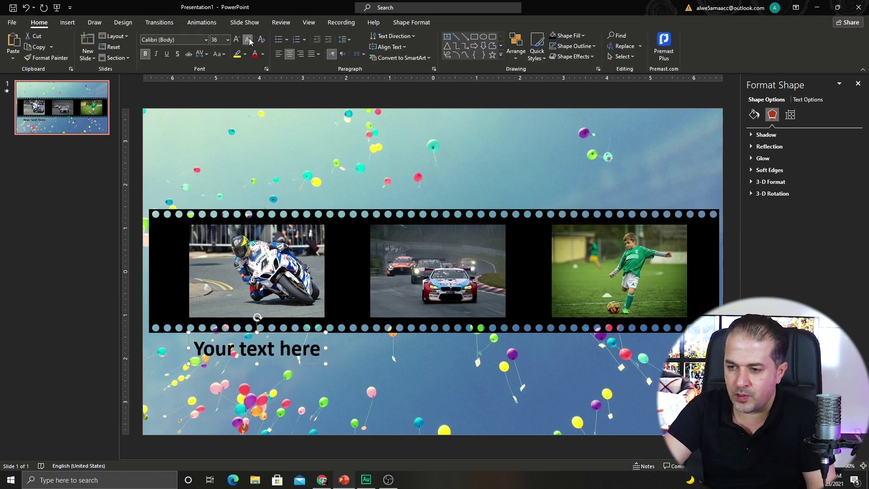
left_click(248, 40)
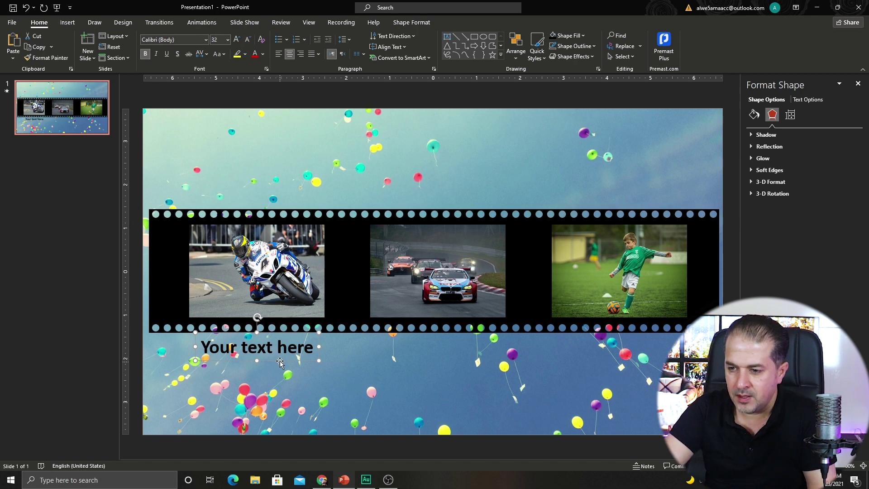
left_click_drag(280, 360, 270, 362)
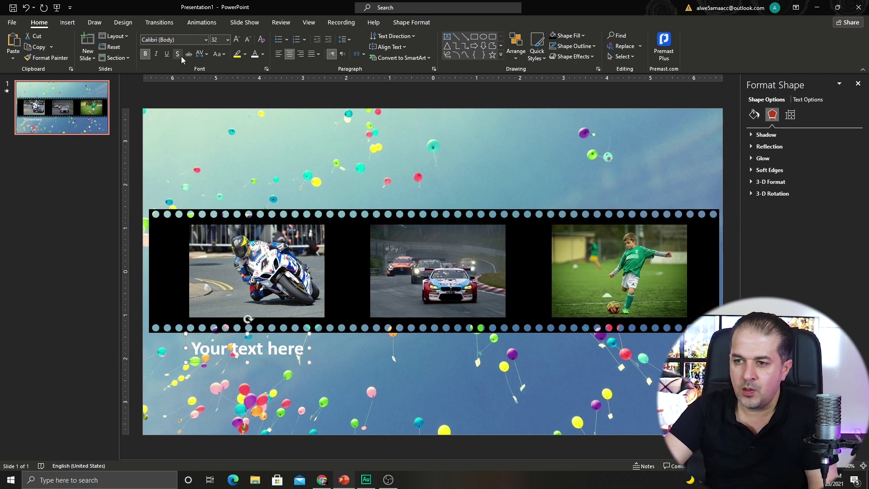
left_click(181, 56)
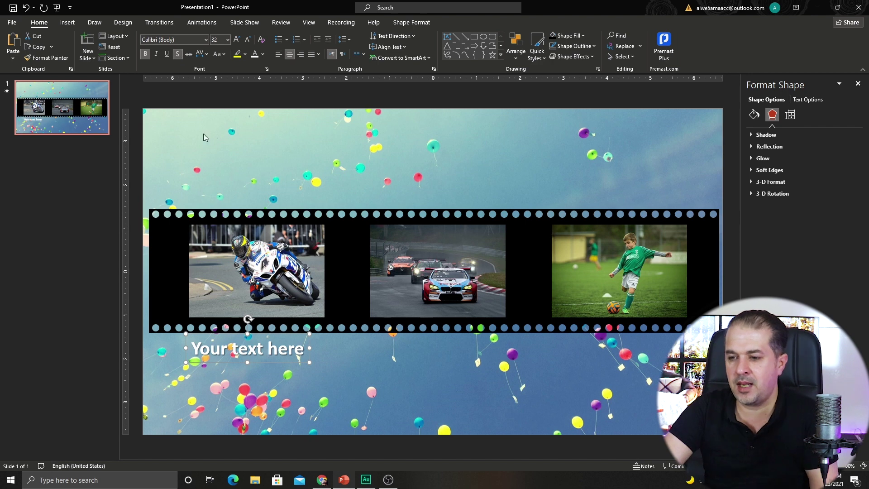
Step: Duplicate the caption and place one copy below the race car picture and another below the football picture
key("ctrl+d")
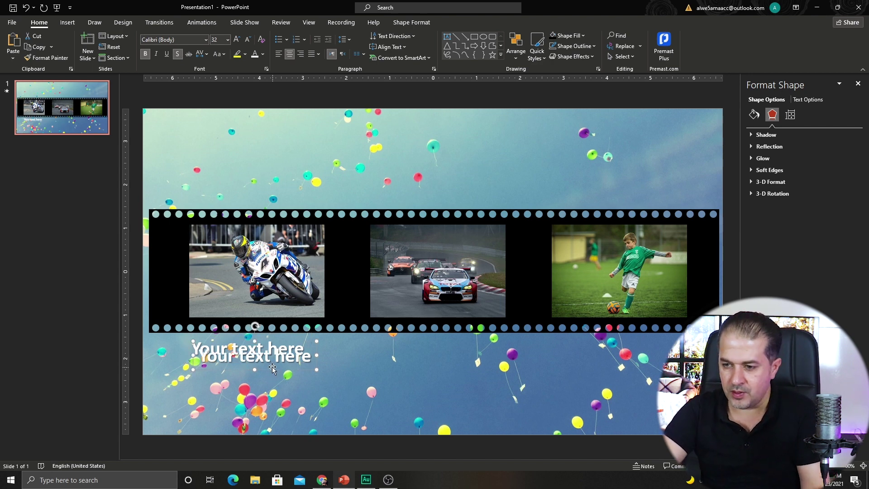
left_click_drag(261, 372, 442, 364)
key("ctrl+d")
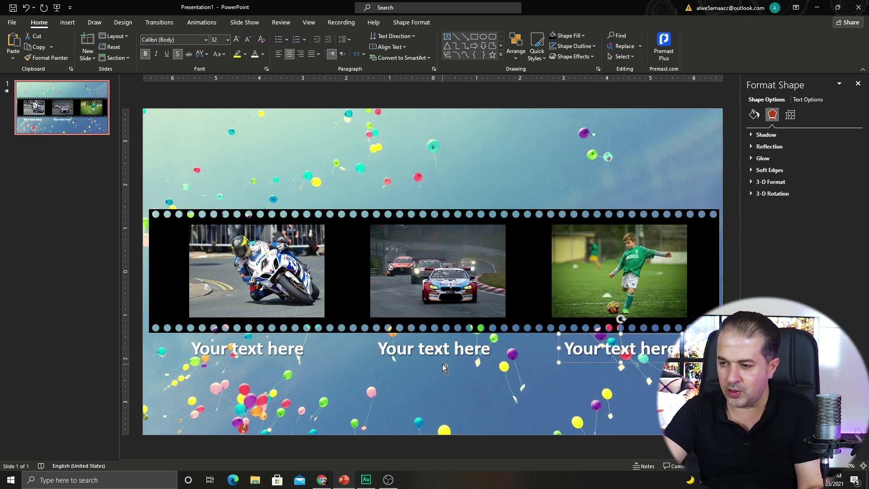
Step: Copy the caption below the motorcycle picture to a spot beneath it and replace its text with =rand() filler text
left_click(222, 355)
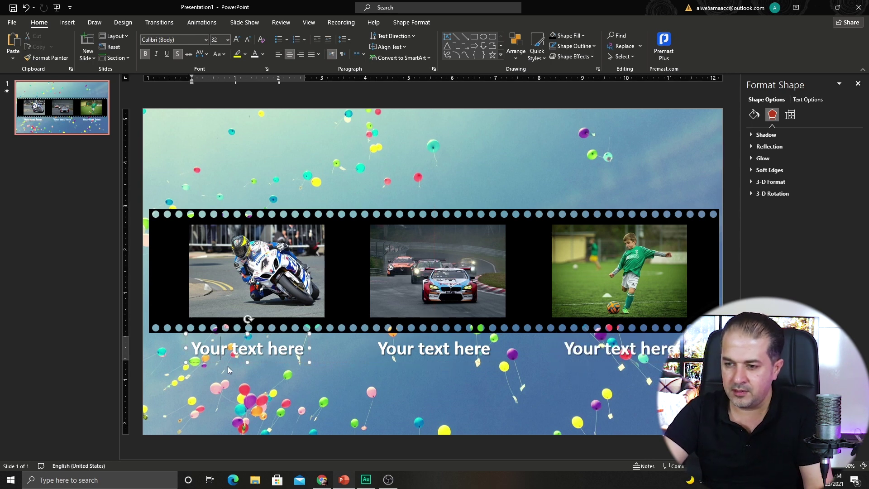
left_click_drag(224, 362, 224, 400)
triple_click(227, 391)
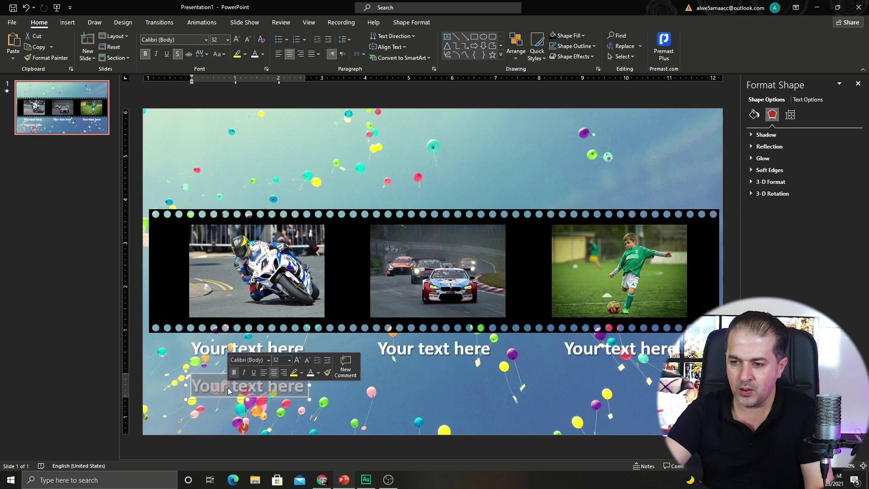
key("BackSpace")
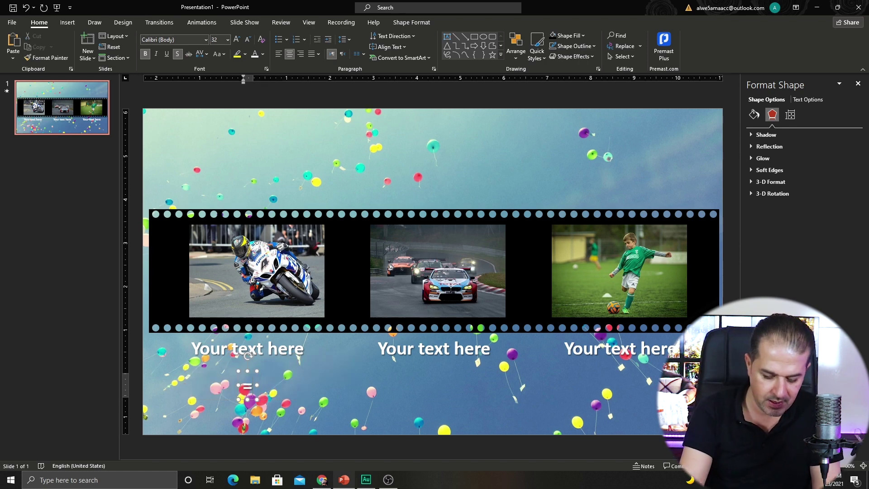
type("=rand(")
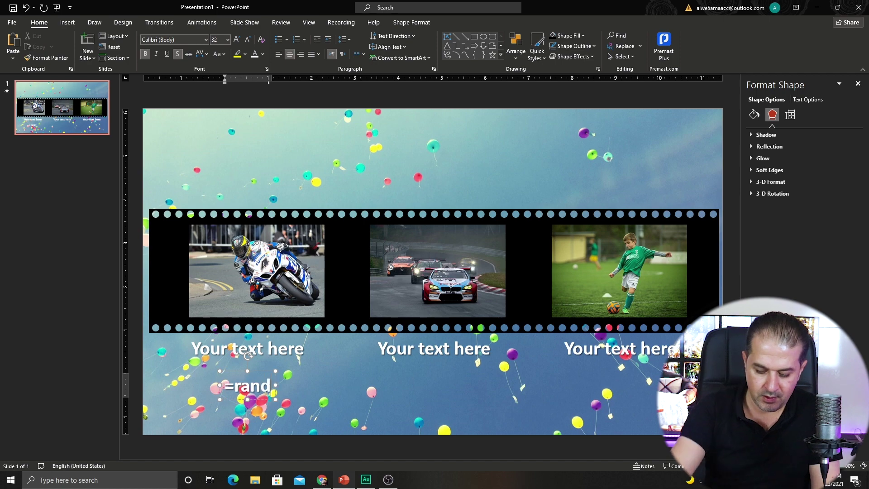
type(")")
key("Return")
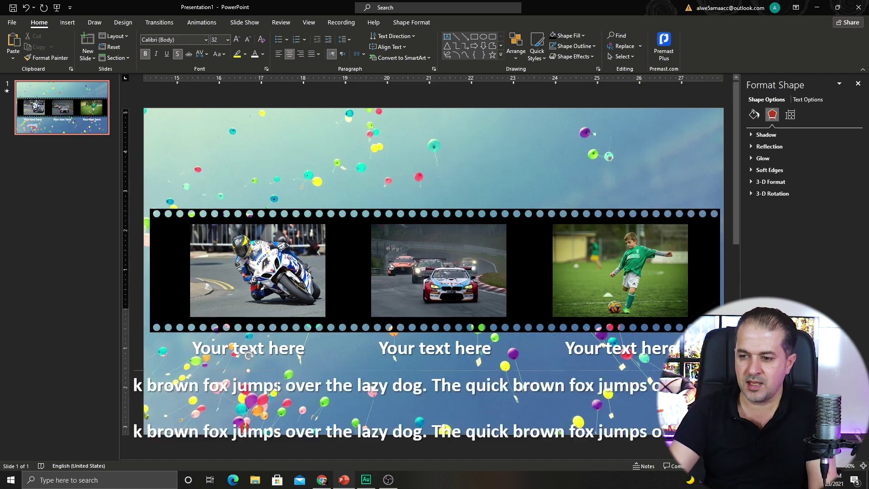
Step: Delete the extra filler paragraphs so that only one paragraph is left in the text box
key("BackSpace")
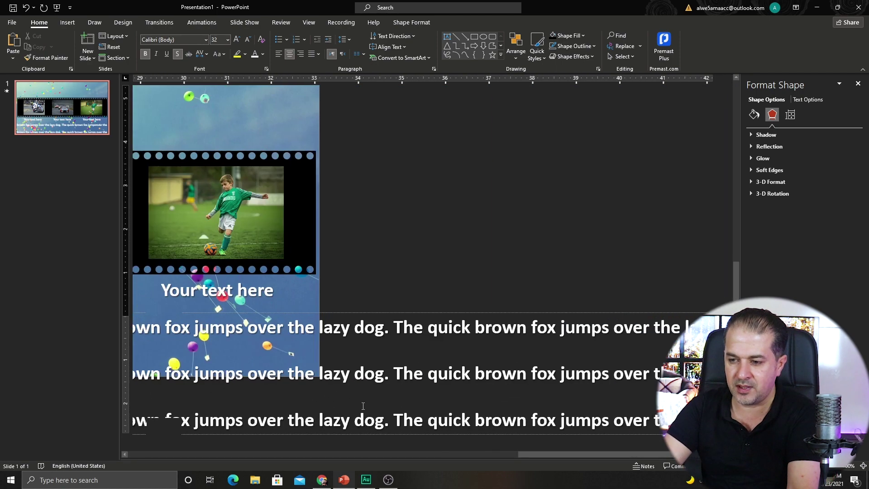
triple_click(387, 427)
double_click(387, 426)
key("Delete")
double_click(385, 424)
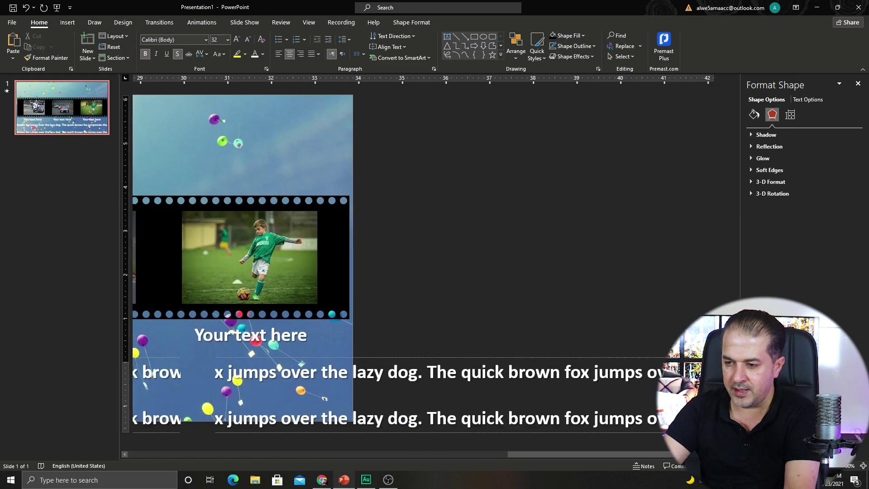
double_click(383, 420)
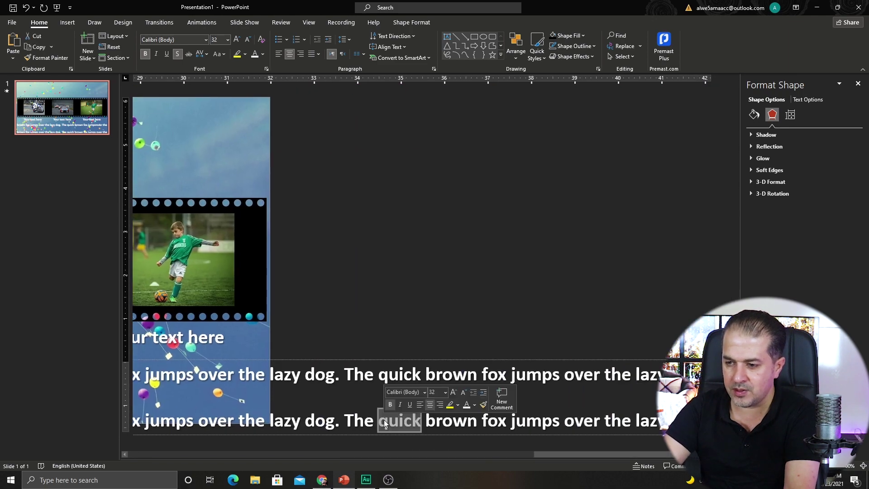
triple_click(384, 420)
key("BackSpace")
key("BackSpace")
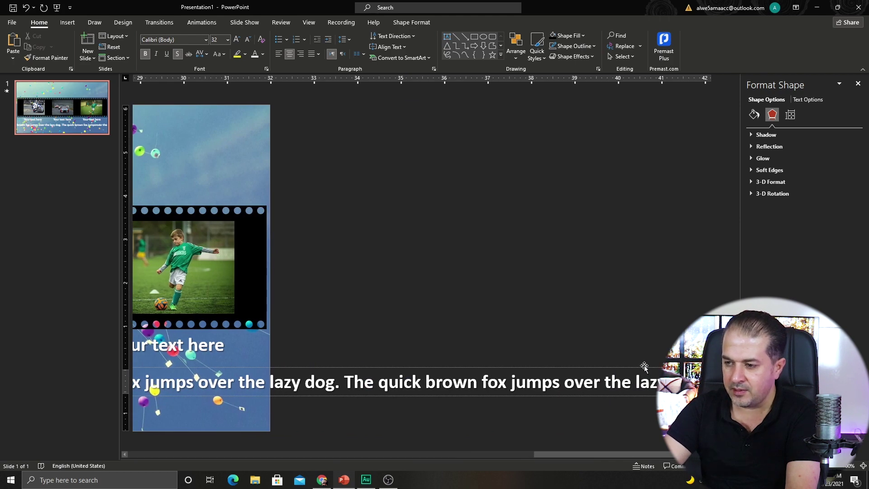
Step: Reduce the filler paragraph's font size to 12 pt
left_click(247, 40)
left_click(247, 40)
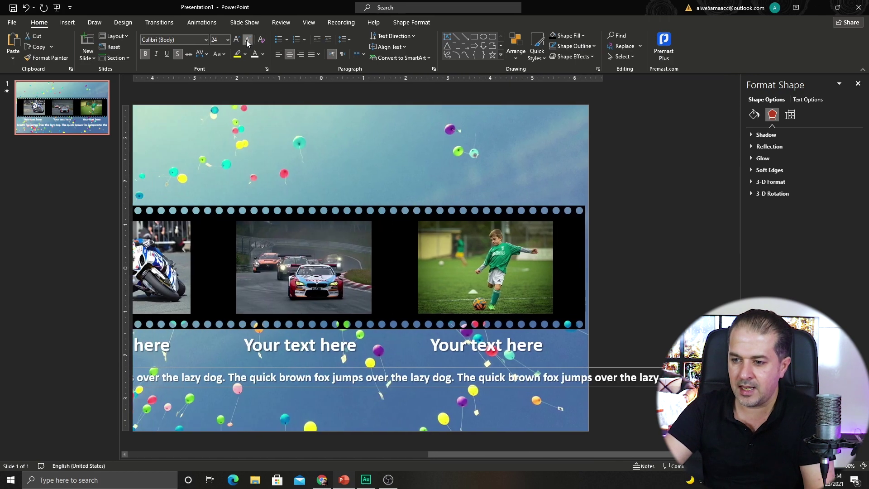
left_click(247, 40)
left_click(247, 40)
left_click(247, 40)
left_click(247, 40)
left_click(247, 40)
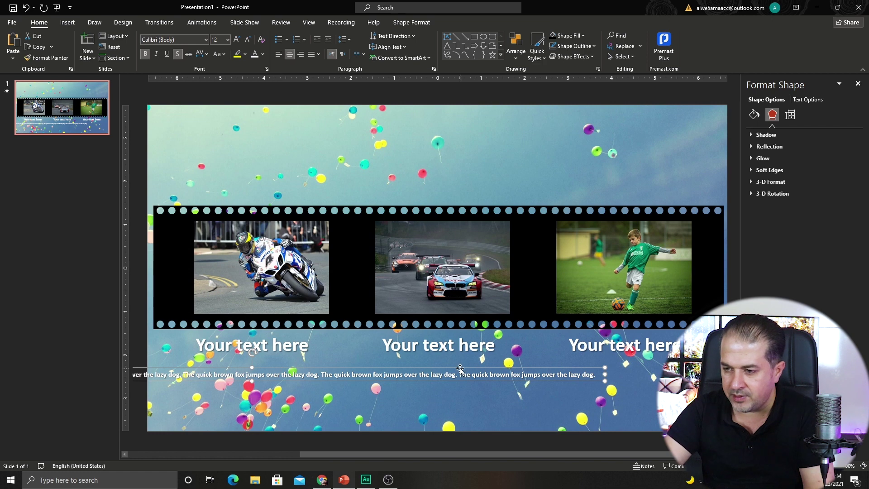
Step: Shorten the filler text at its end, narrow its box to about the caption's width, and place it below the motorcycle caption
left_click_drag(456, 375, 592, 376)
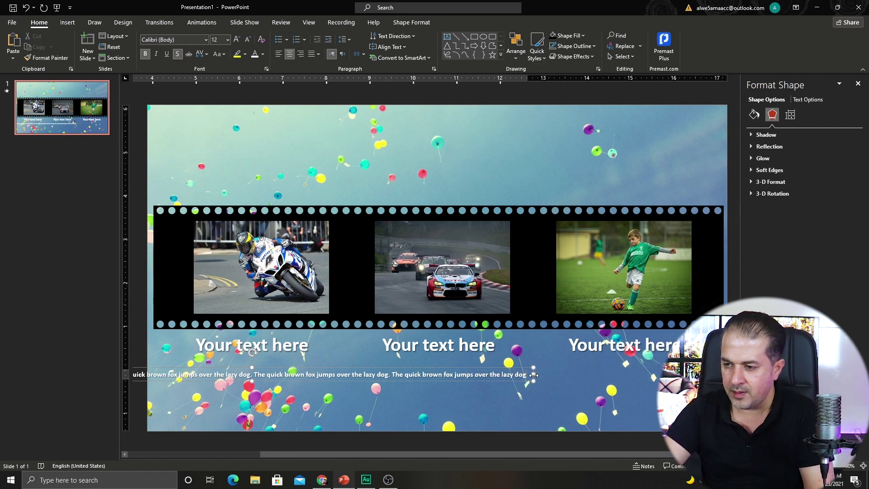
left_click_drag(535, 377, 240, 375)
left_click_drag(415, 379, 273, 366)
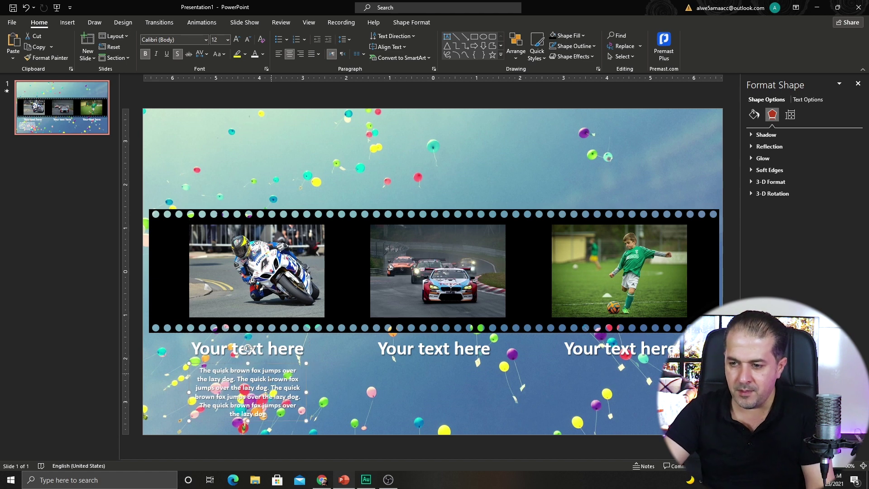
Step: Duplicate the filler paragraph and place one copy below the race car caption and another below the football caption
key("ctrl+d")
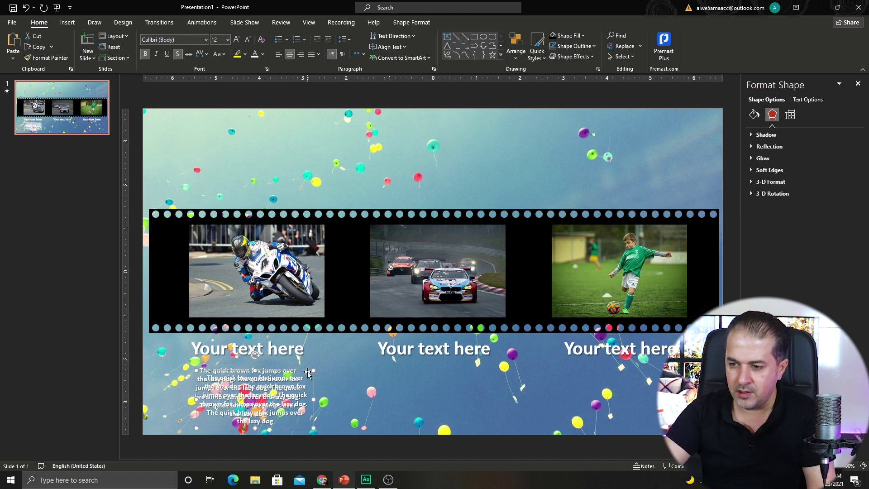
left_click_drag(310, 370, 483, 364)
key("ctrl+d")
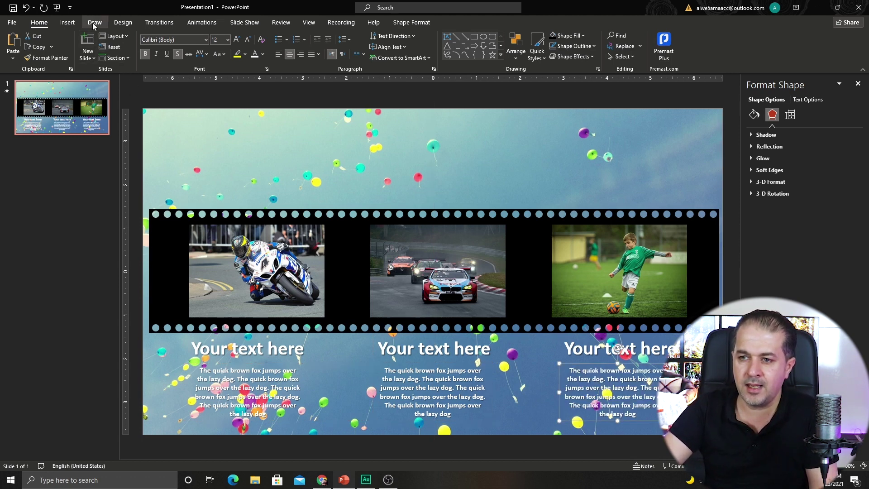
Step: Draw a rectangle about 3.46" wide and 2.34" high over the motorcycle caption and paragraph, from the film strip to the slide's lower edge
left_click(75, 23)
left_click(145, 45)
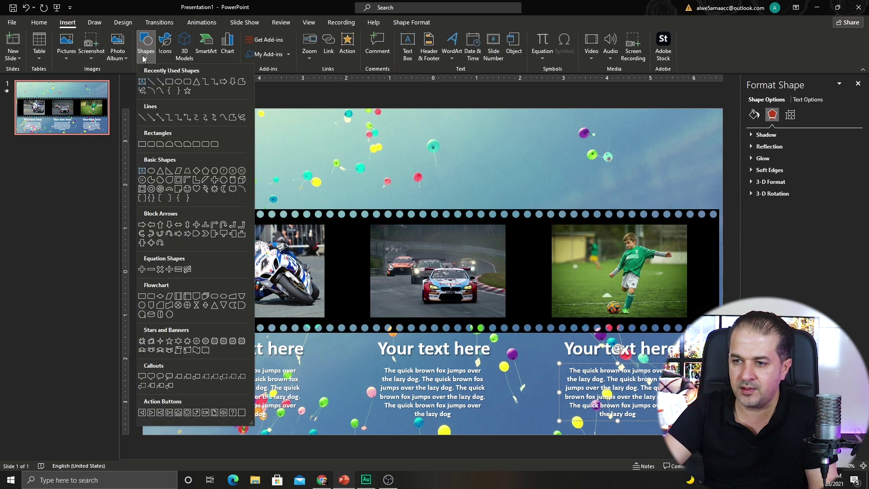
left_click(170, 82)
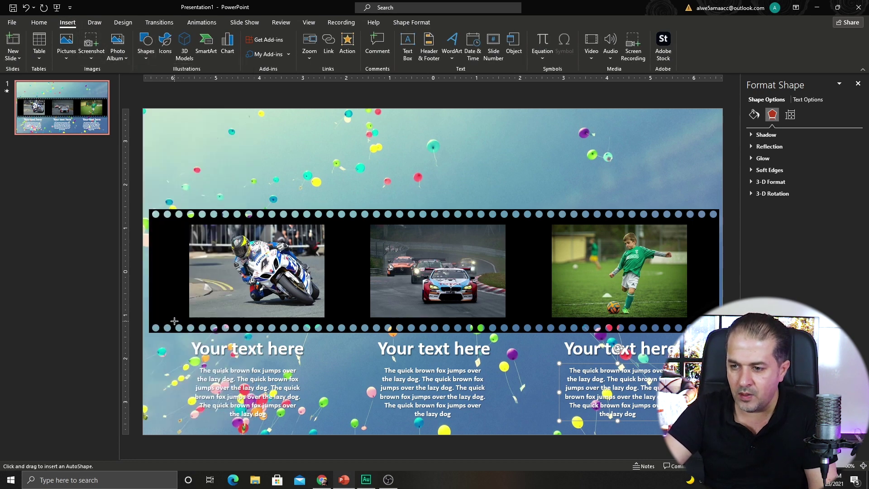
left_click_drag(175, 320, 324, 435)
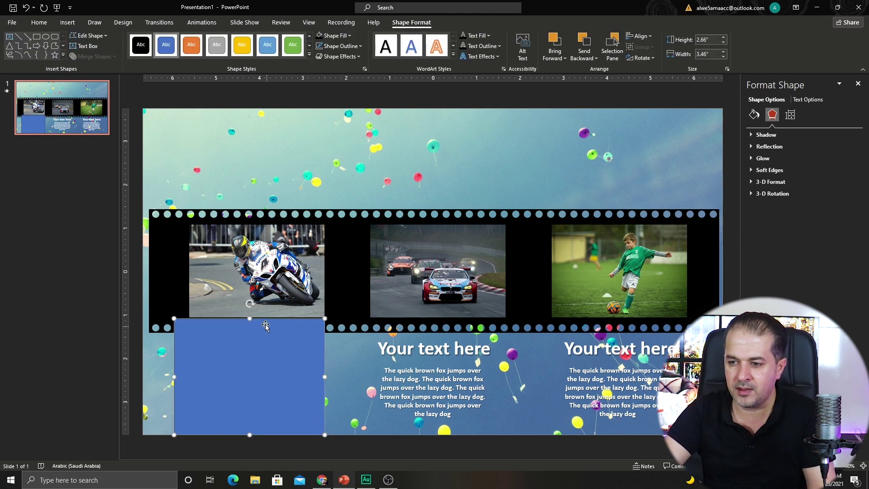
left_click_drag(250, 319, 250, 332)
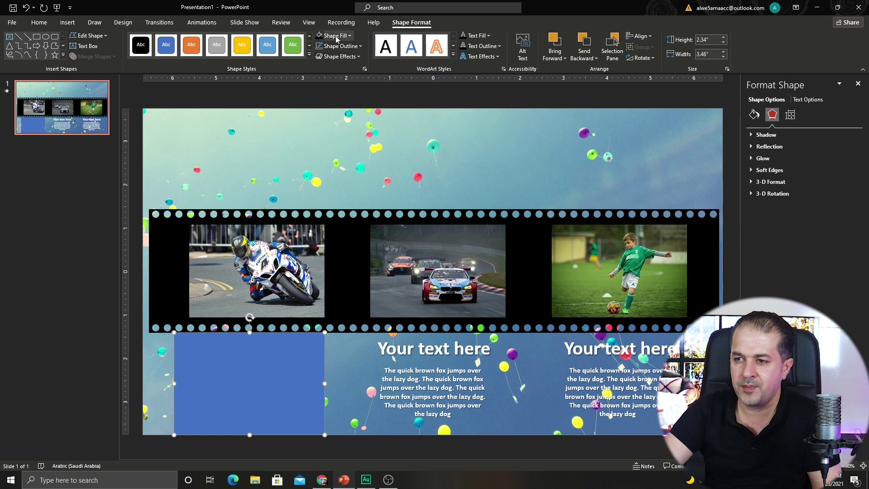
Step: Fill the rectangle with black at 56% transparency and send it behind the text
left_click(318, 36)
left_click(754, 115)
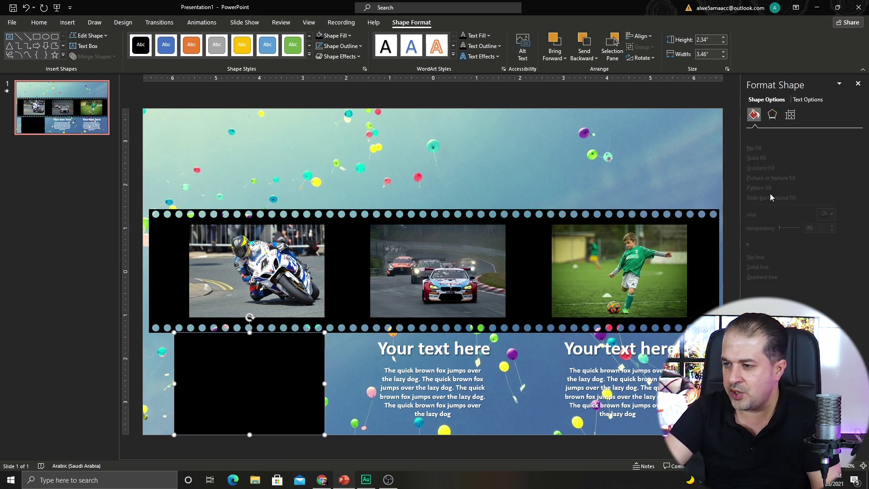
left_click_drag(797, 229, 808, 228)
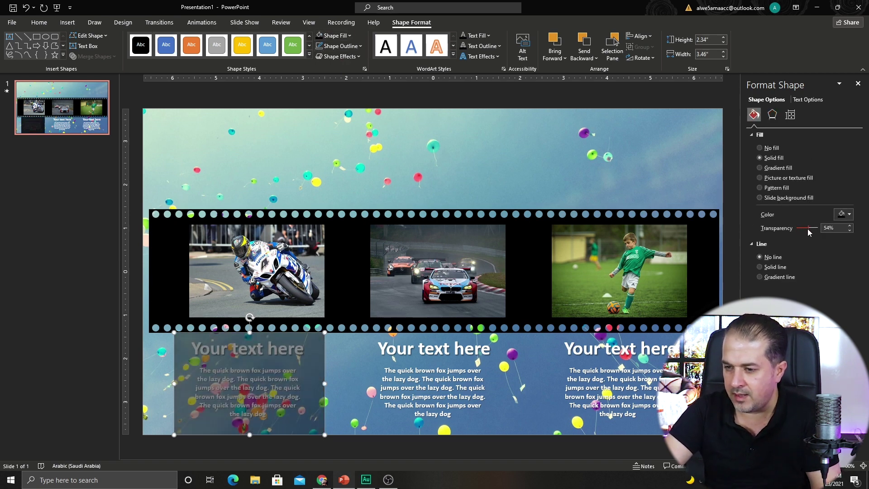
left_click(584, 58)
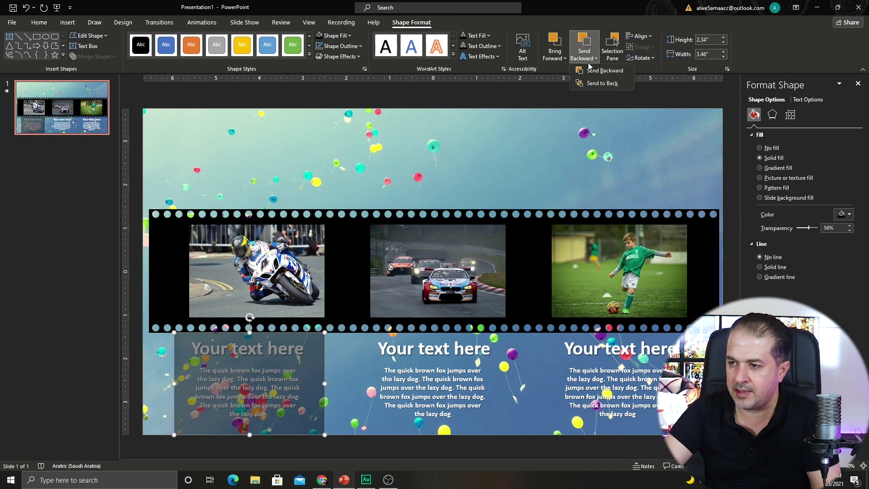
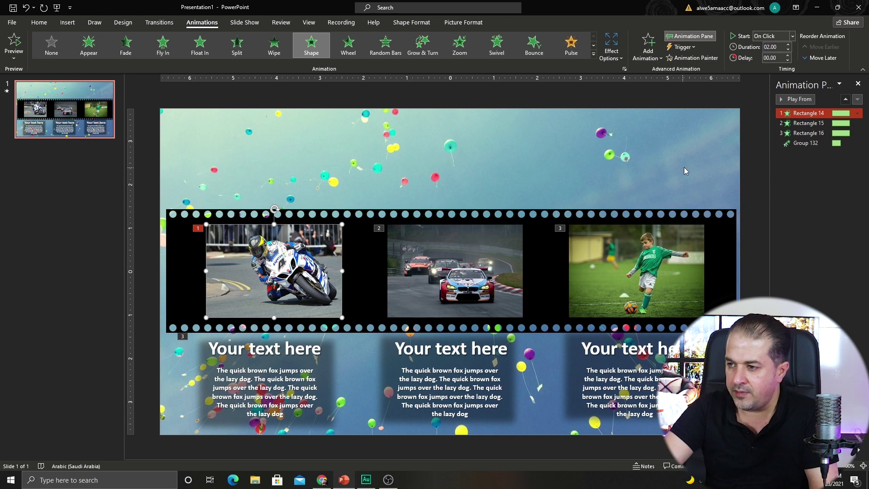
Step: Reorder the motorcycle text group's Float In animation to directly follow the motorcycle picture's and set its delay to 0.50 seconds
left_click_drag(801, 143, 807, 118)
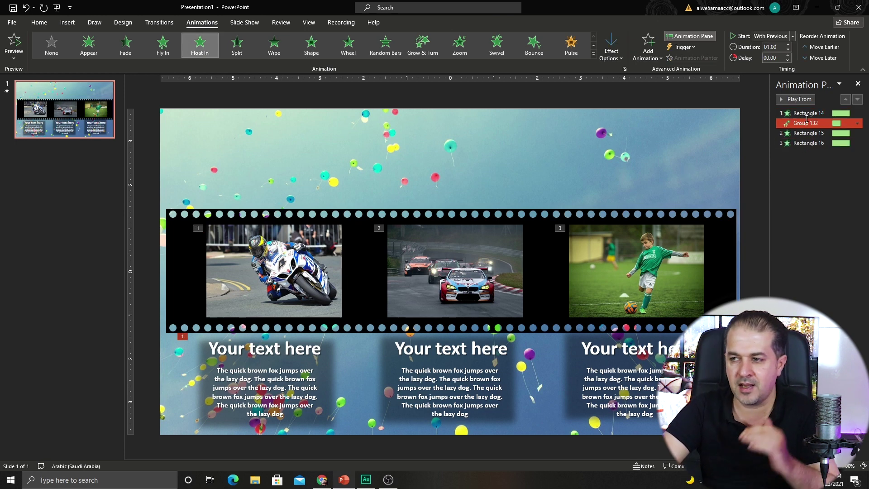
left_click(787, 55)
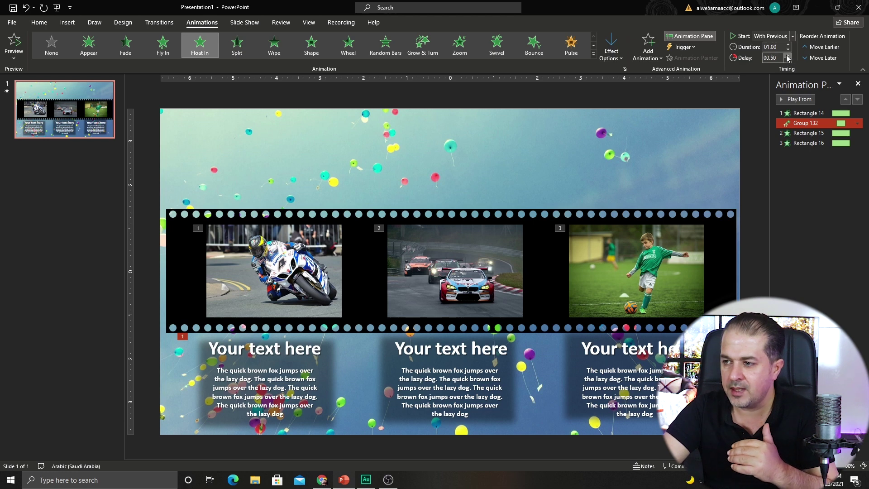
left_click(787, 55)
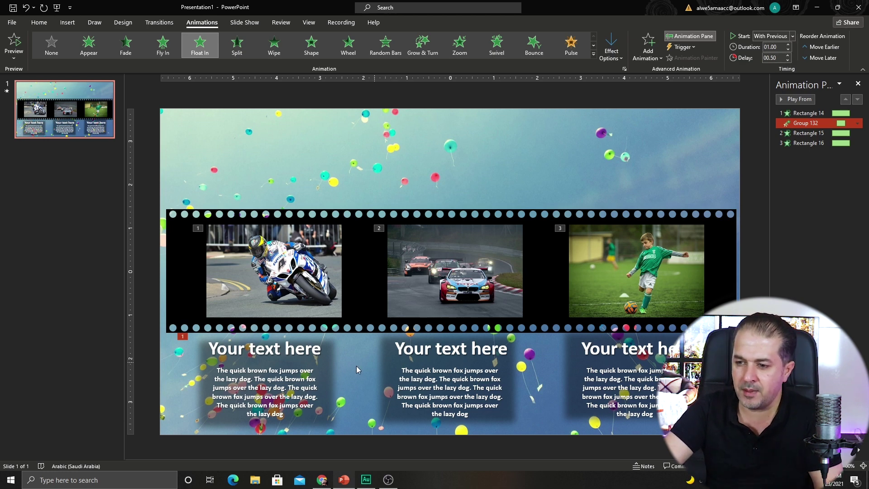
Step: Copy the motorcycle text group's animation to the race car and football text groups with Animation Painter
left_click(298, 358)
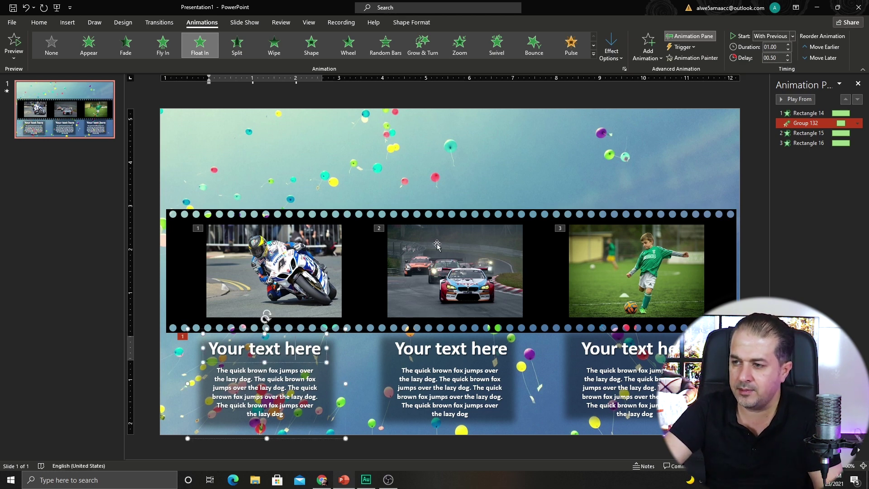
left_click(680, 60)
left_click(492, 352)
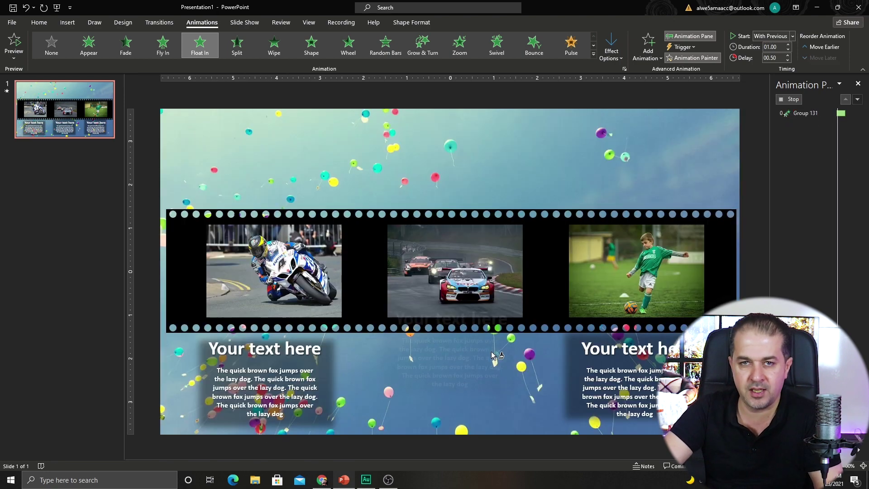
left_click(641, 357)
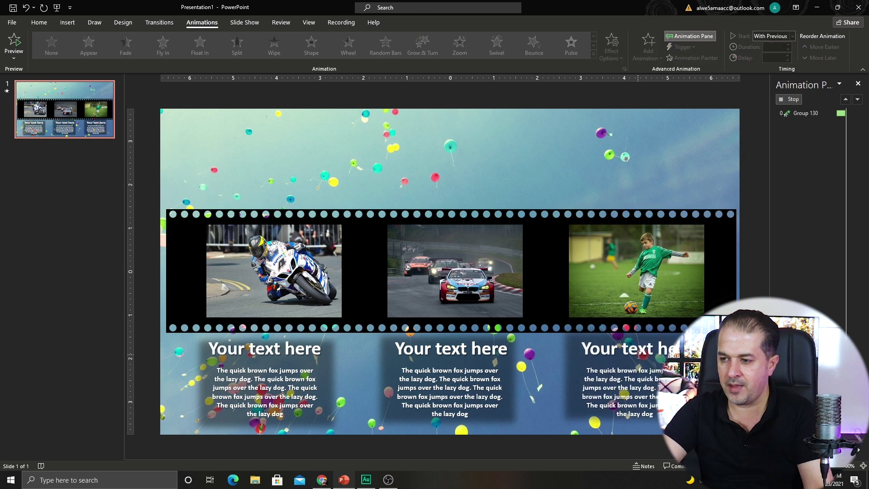
Step: Reorder the race car text group's animation to play directly after the race car picture's animation
left_click(460, 280)
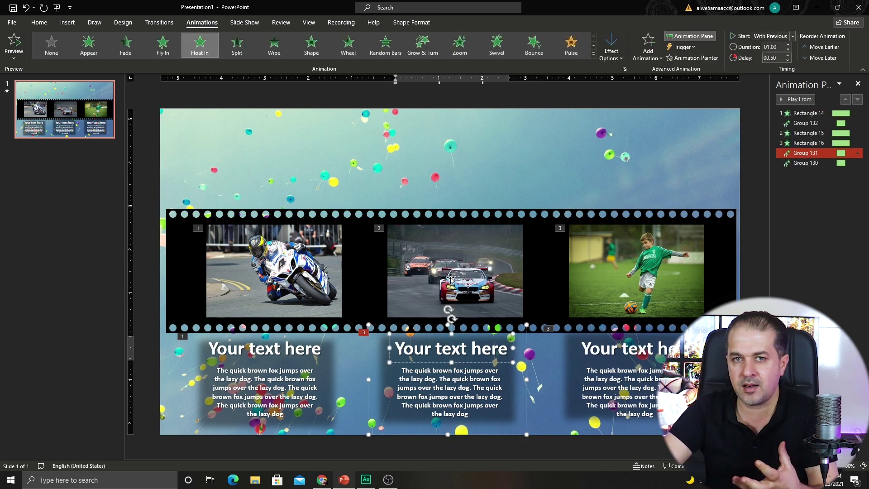
left_click(450, 312)
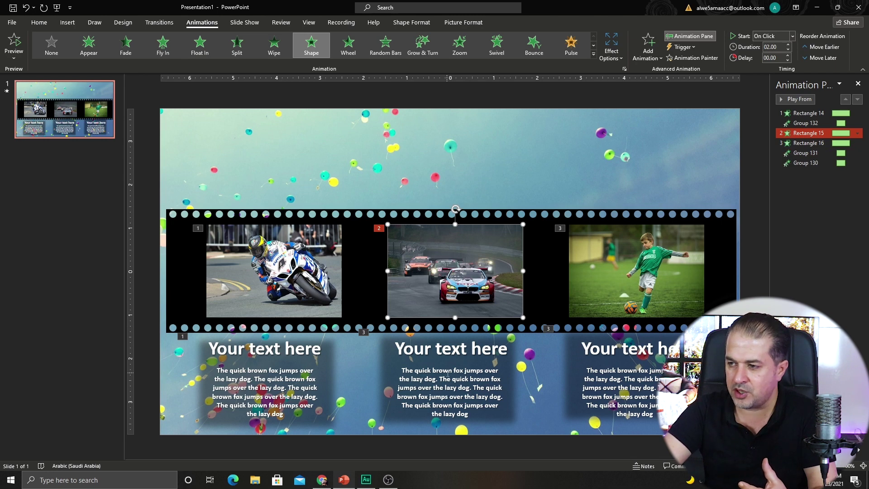
left_click(450, 331)
key("Escape")
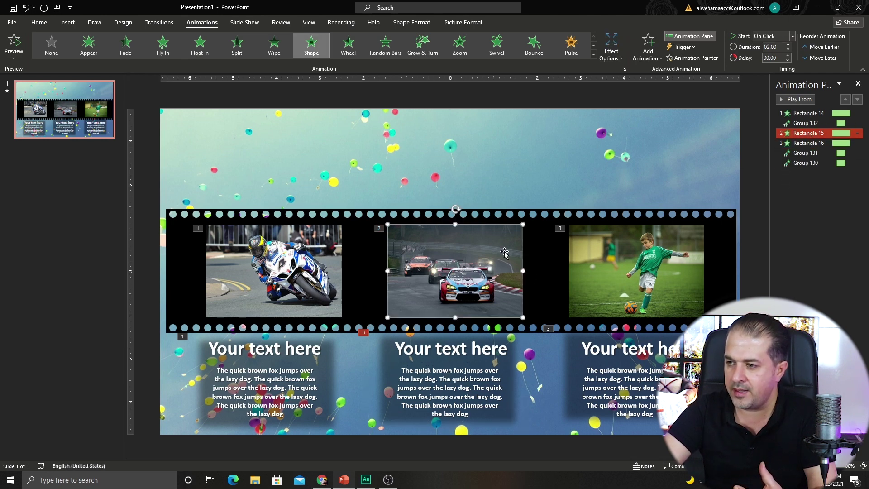
left_click_drag(801, 154, 801, 138)
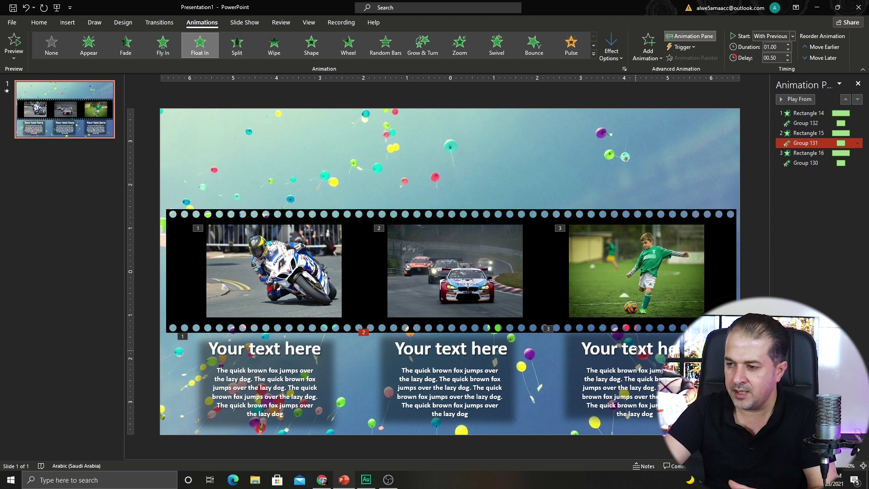
Step: Set the delay of the football text group's animation to 1.00 second
left_click(637, 349)
left_click(612, 260)
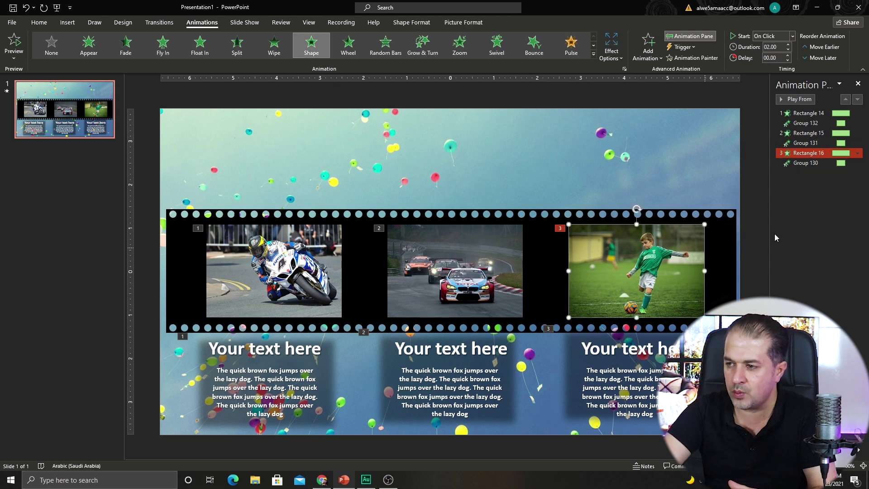
left_click(798, 163)
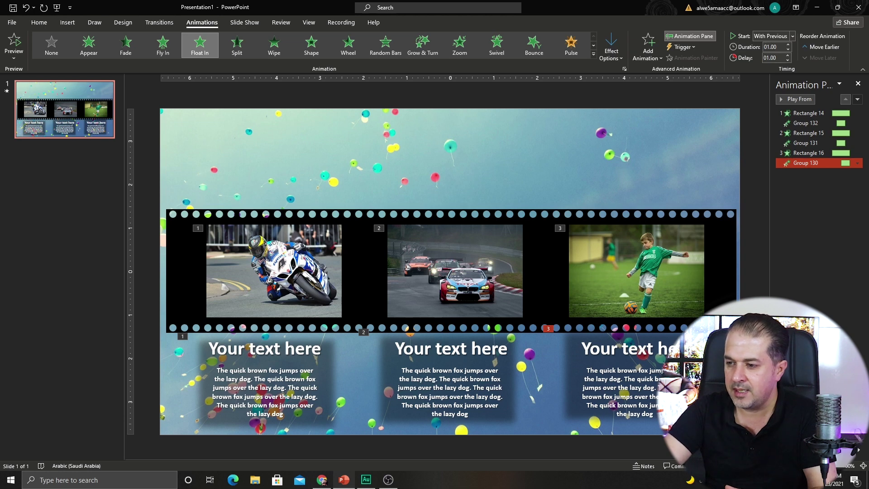
Step: Play the slide show from the beginning and advance through the motorcycle, race car and football picture animations
key("F5")
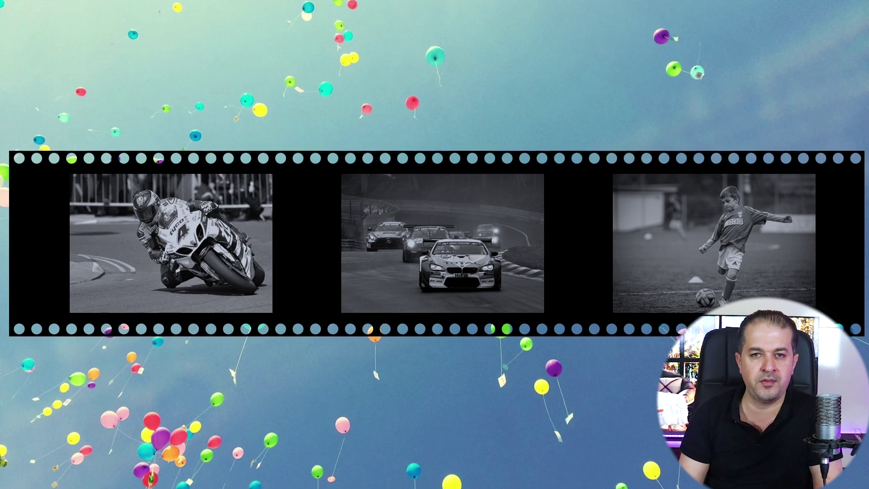
key("Right")
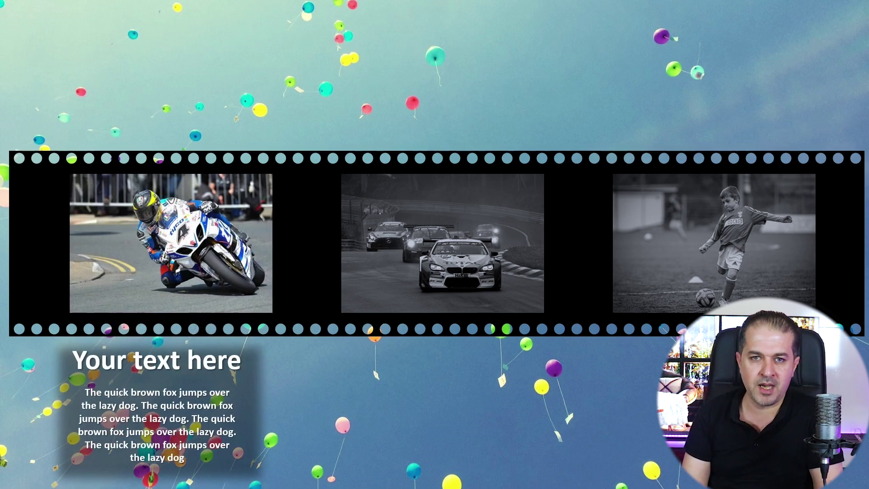
key("Right")
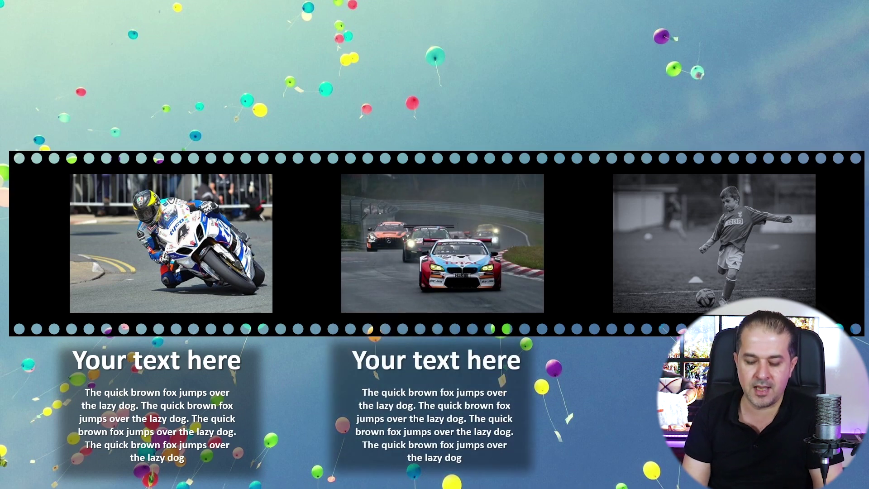
key("Right")
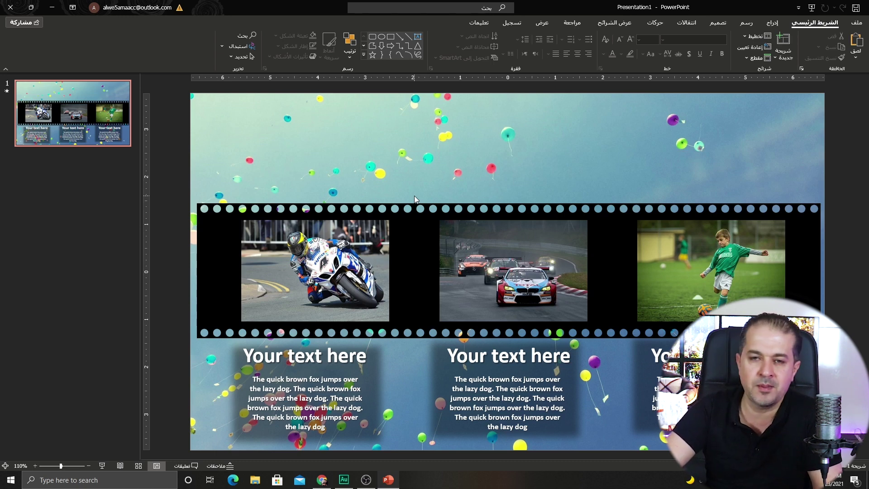
Step: Add a new slide after the first one and fill its background with the green water-droplets stock picture
right_click(53, 175)
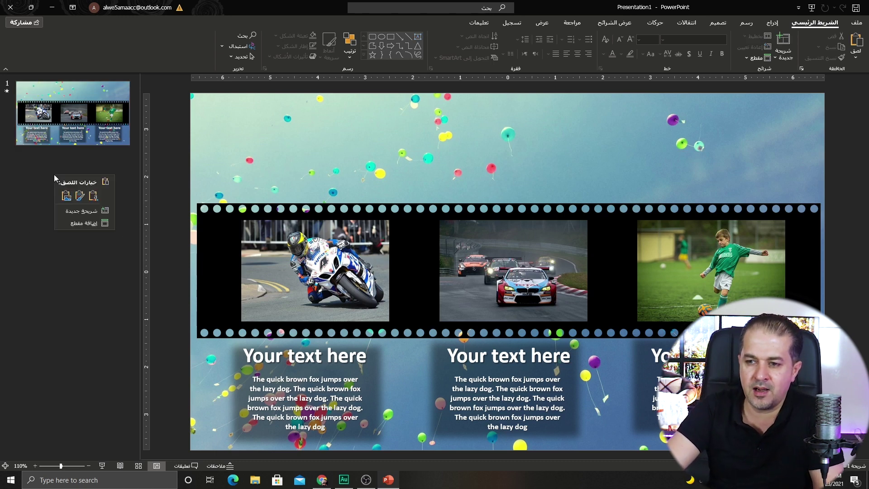
left_click(78, 214)
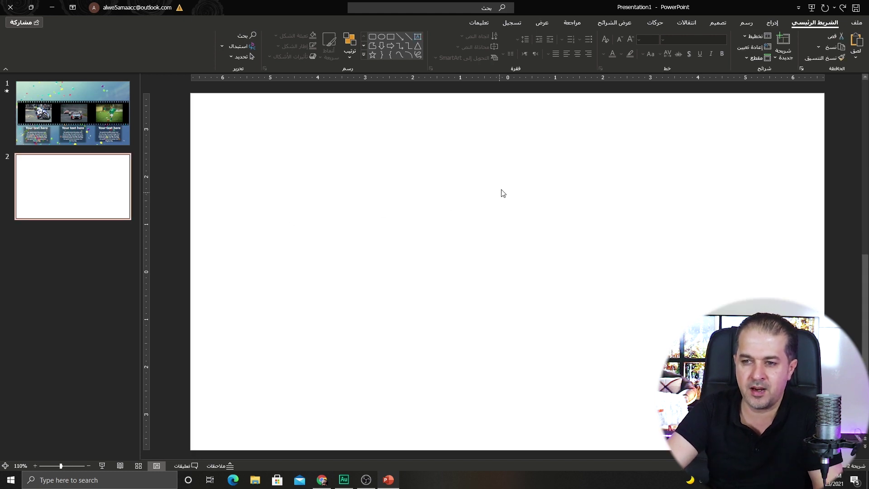
right_click(482, 158)
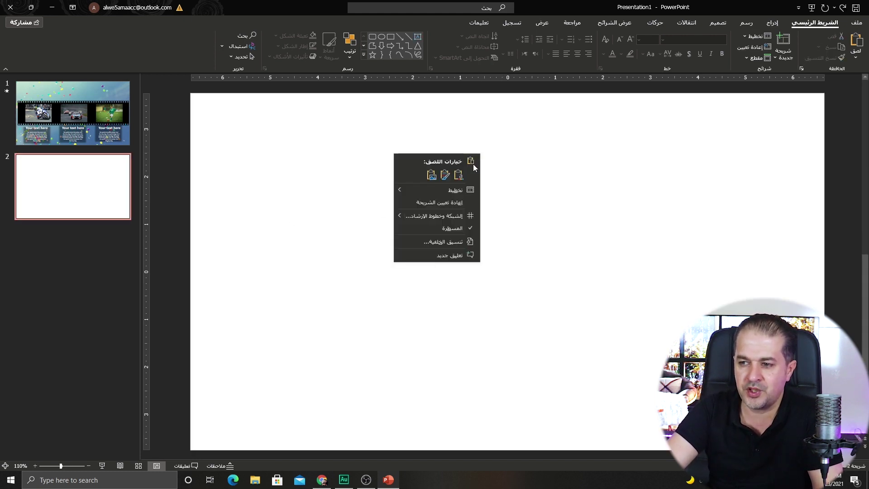
left_click(433, 241)
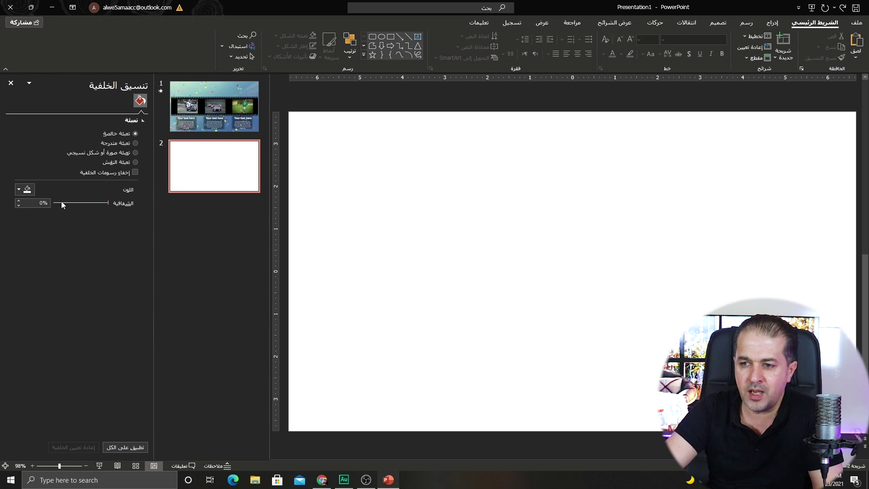
left_click(121, 153)
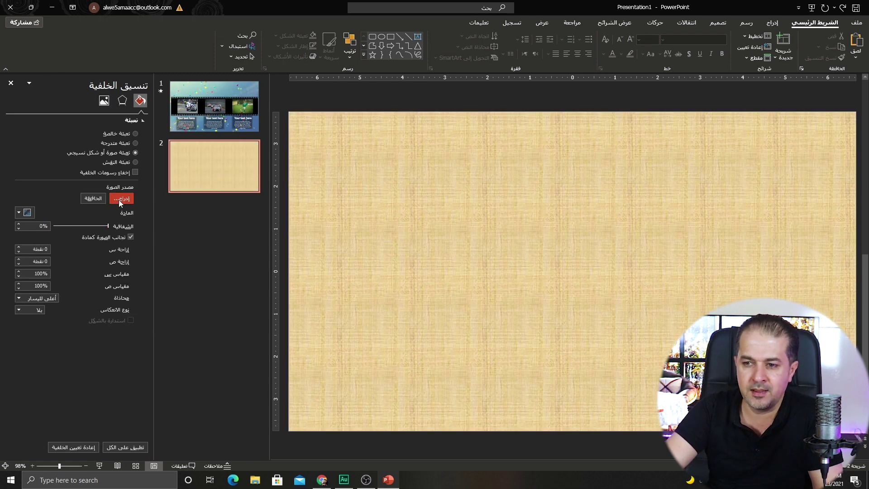
left_click(119, 199)
left_click(526, 240)
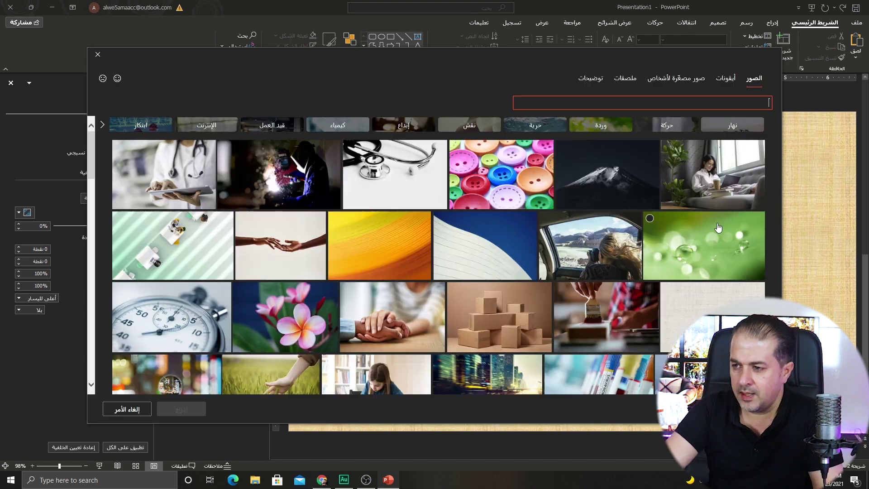
left_click(718, 228)
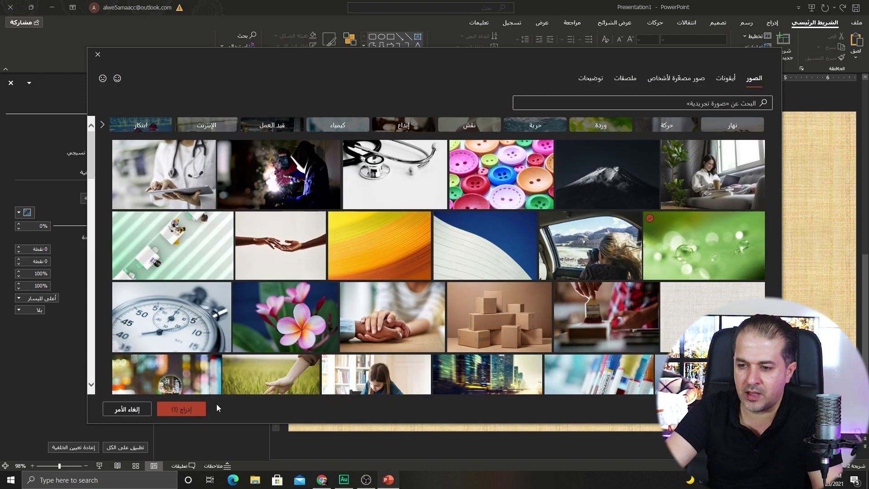
left_click(197, 409)
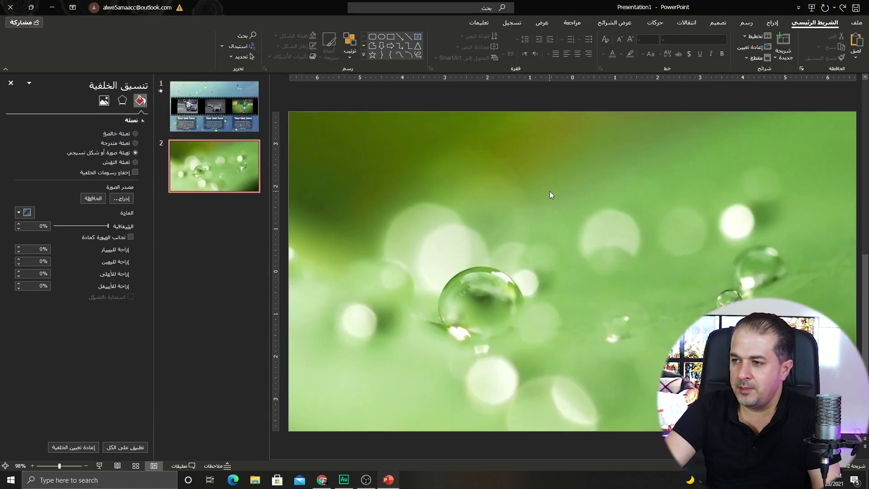
Step: Draw a wide rectangle about 13.26" by 2.83" across the middle of the second slide
left_click(772, 22)
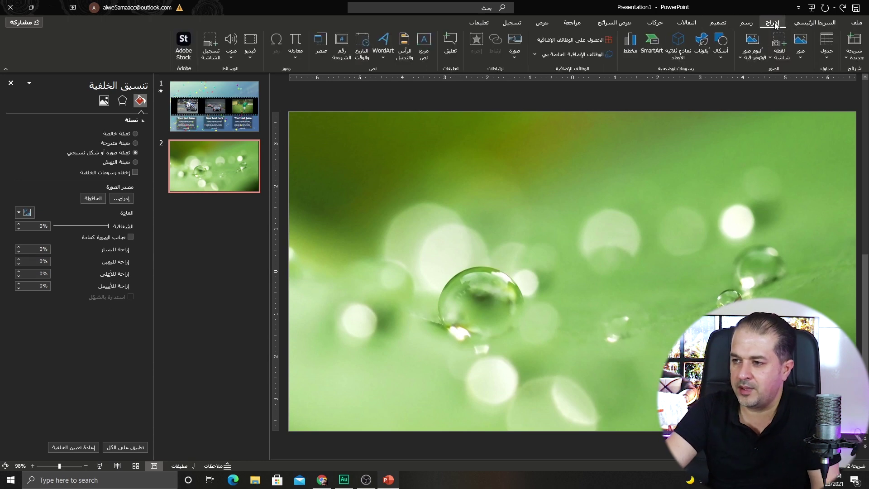
left_click(717, 59)
left_click(698, 82)
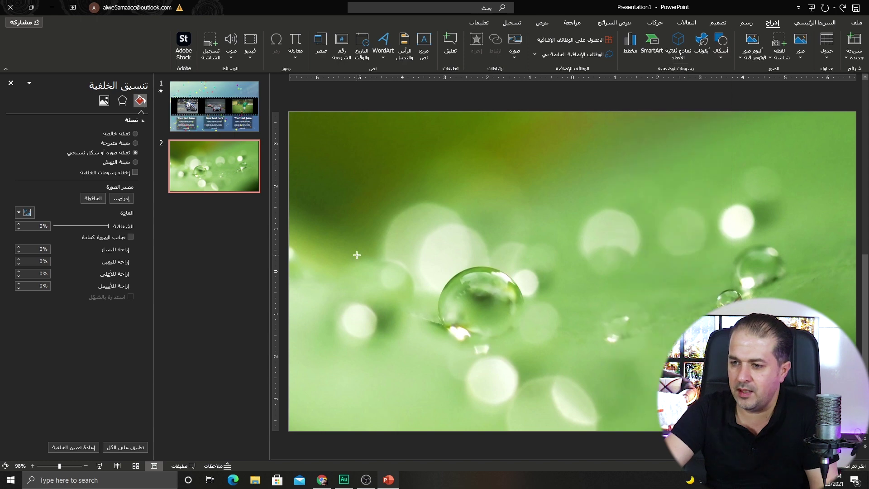
left_click_drag(294, 205, 856, 324)
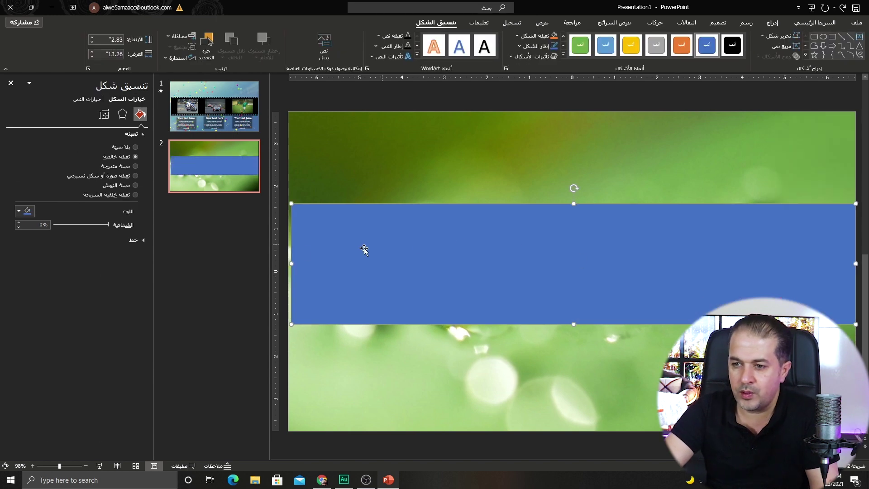
Step: Remove the rectangle's outline and fill it with solid black
left_click(133, 240)
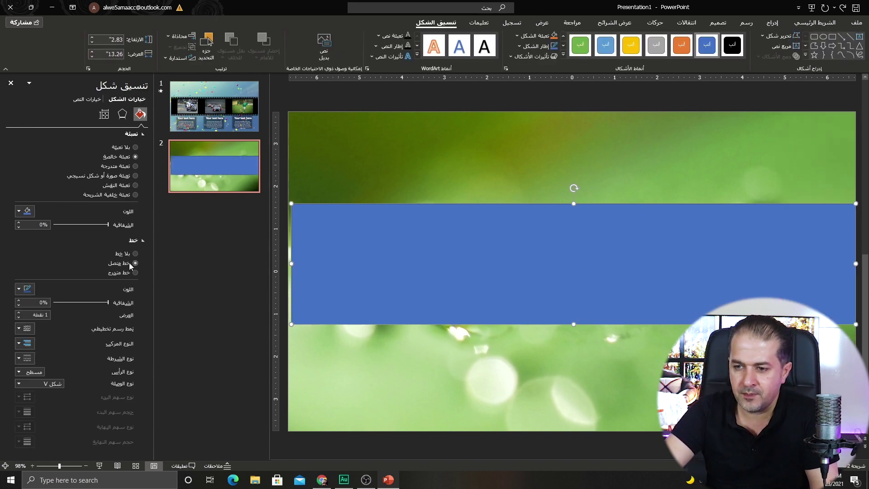
left_click(135, 254)
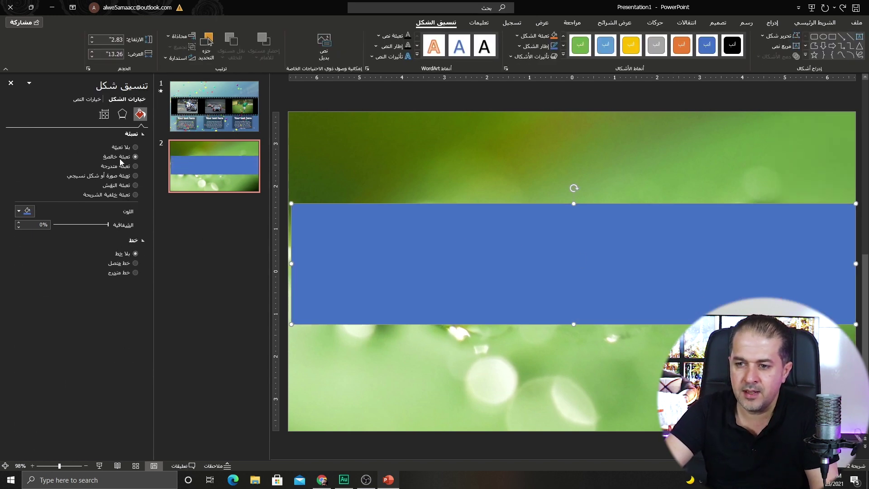
left_click(32, 212)
left_click(66, 234)
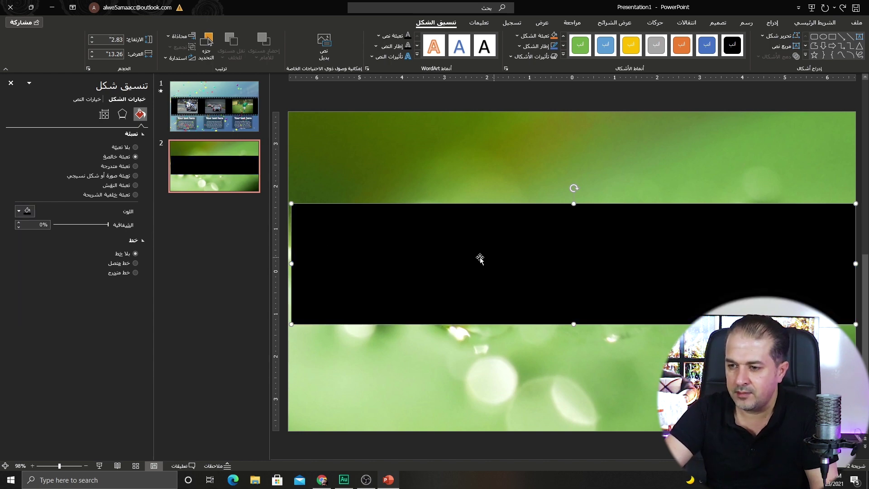
Step: Extend the black rectangle to the slide's left edge, about 13.33" wide, and set its fill transparency to 14%
scroll(362, 264, "down", 2)
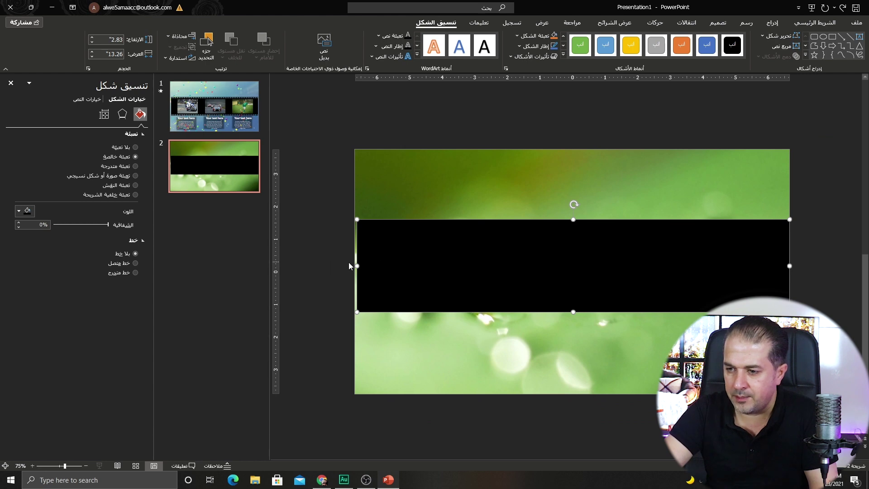
left_click_drag(358, 263, 354, 264)
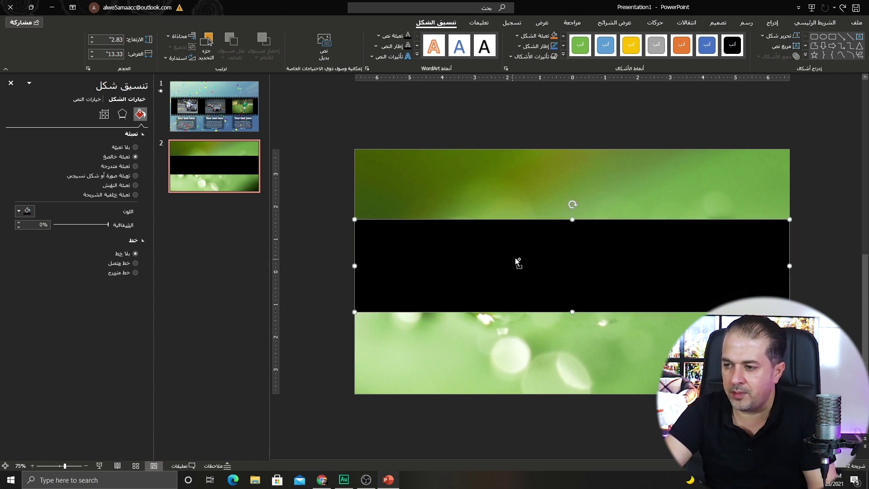
scroll(518, 262, "up", 2)
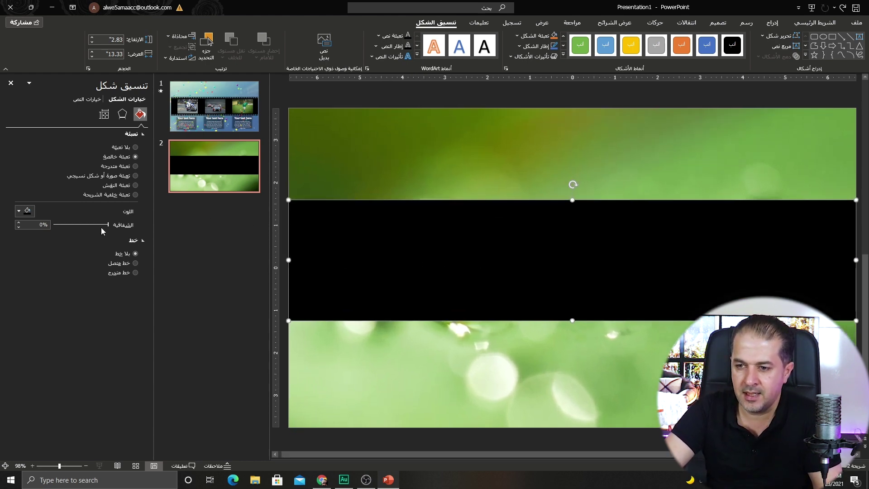
left_click_drag(107, 224, 99, 222)
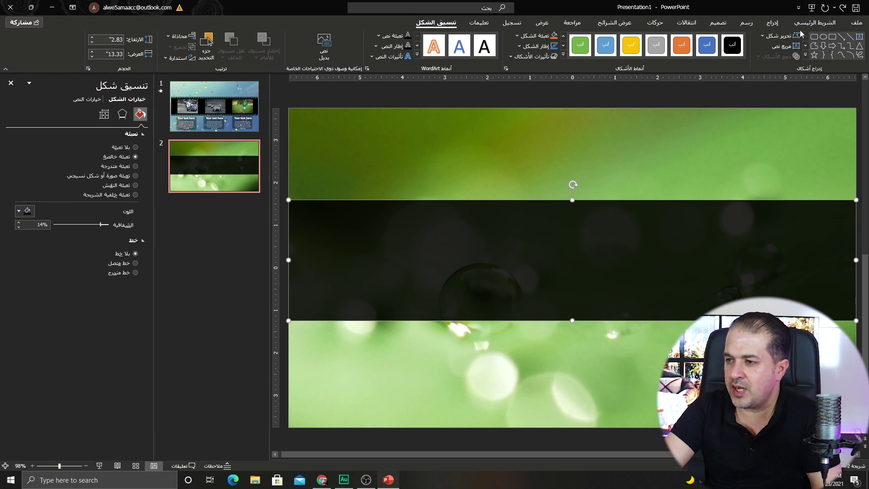
Step: Draw a small circle near the black strip's upper-left corner and shrink it to about 0.11" in diameter
left_click(773, 22)
left_click(721, 58)
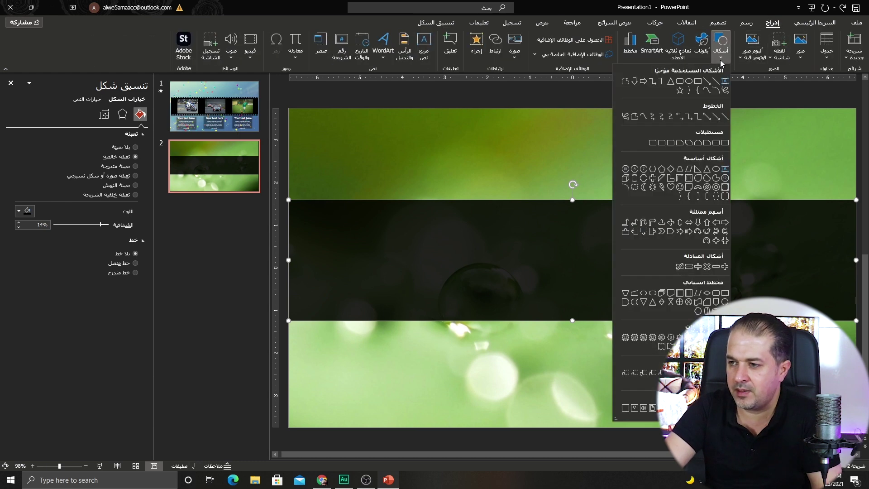
left_click(698, 82)
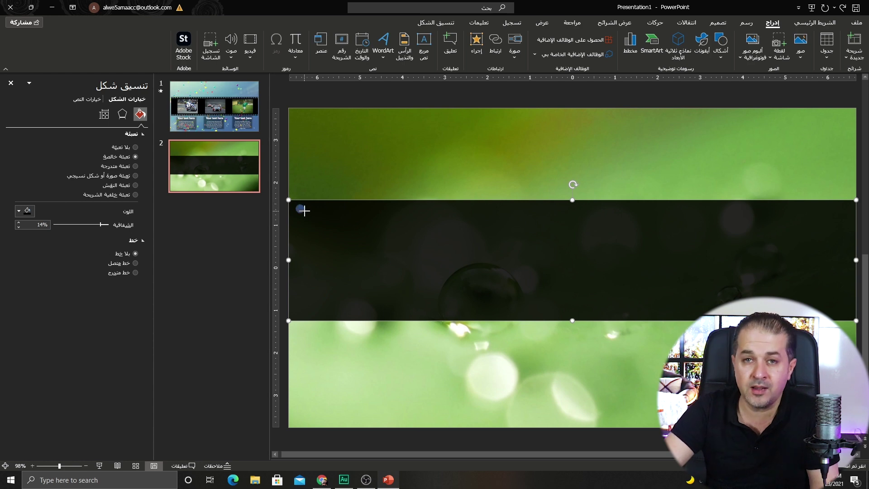
left_click_drag(304, 211, 305, 213)
scroll(300, 233, "up", 10)
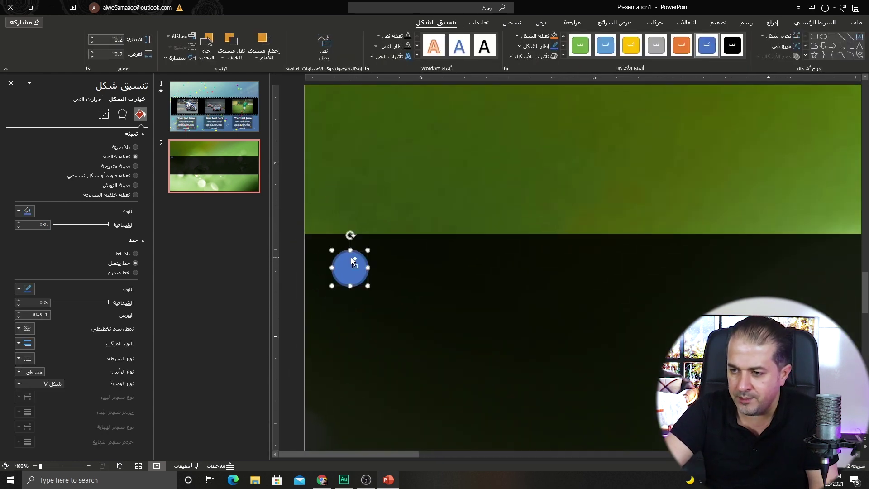
left_click_drag(352, 268, 370, 253)
Step: Duplicate the small circle repeatedly at even spacing to form a row of holes along the strip's whole upper edge
key("ctrl+d")
scroll(410, 270, "down", 10)
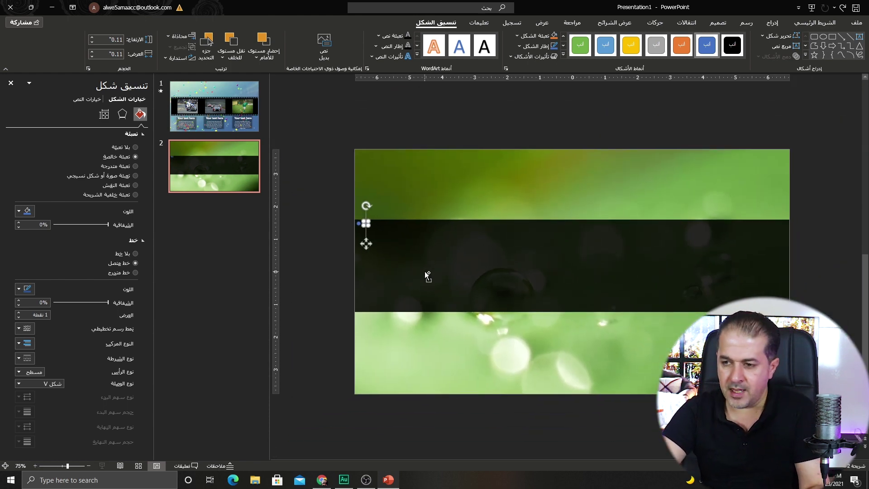
key("ctrl+d")
key("ctrl+d")
key("ctrl+d")
key("ctrl+d")
key("ctrl+d")
key("ctrl+d")
key("ctrl+d")
key("ctrl+d")
key("ctrl+d")
key("ctrl+d")
key("ctrl+d")
key("ctrl+d")
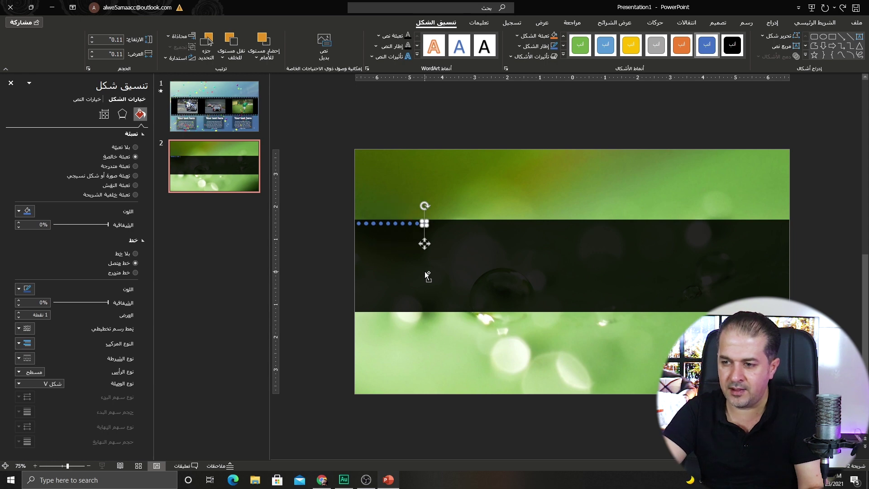
key("ctrl+d")
key("ctrl+d")
key("ctrl+d")
key("ctrl+d")
key("ctrl+d")
key("ctrl+d")
key("ctrl+d")
key("ctrl+d")
key("ctrl+d")
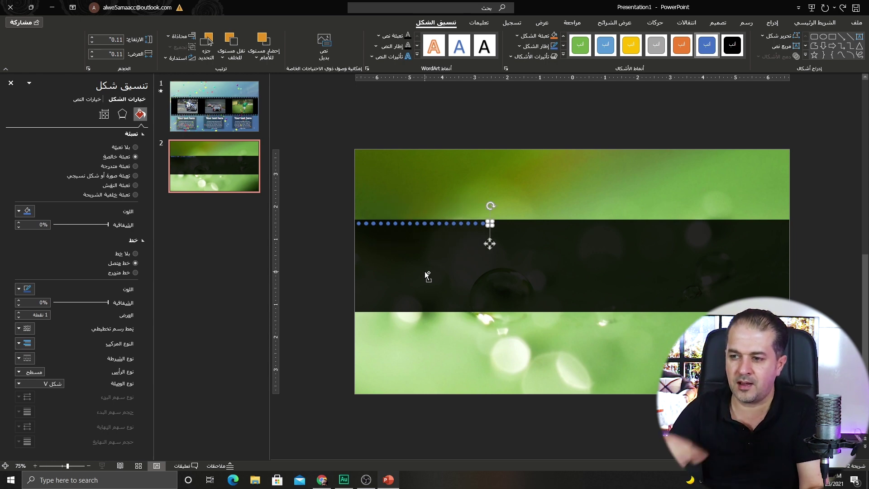
key("ctrl+d")
key("ctrl+d")
key("ctrl+d")
key("ctrl+d")
key("ctrl+d")
key("ctrl+d")
key("ctrl+d")
key("ctrl+d")
key("ctrl+d")
key("ctrl+d")
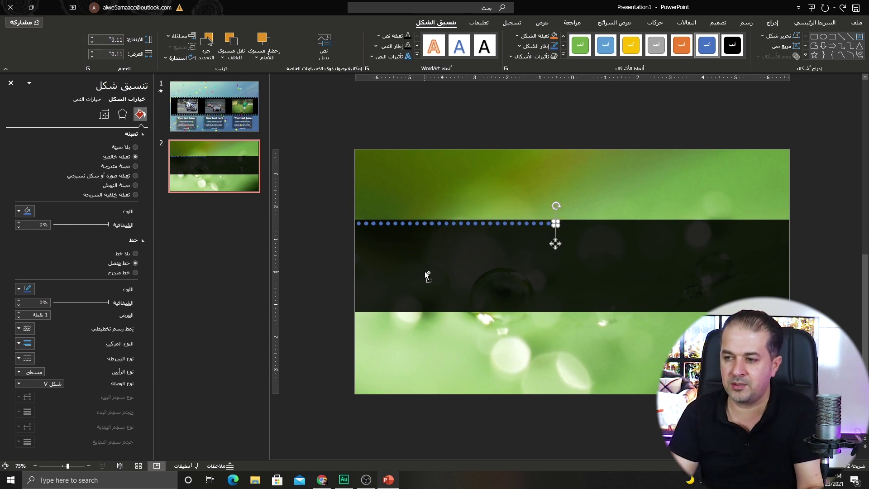
key("ctrl+d")
key("ctrl+d")
key("ctrl+d")
key("ctrl+d")
key("ctrl+d")
key("ctrl+d")
key("ctrl+d")
key("ctrl+d")
key("ctrl+d")
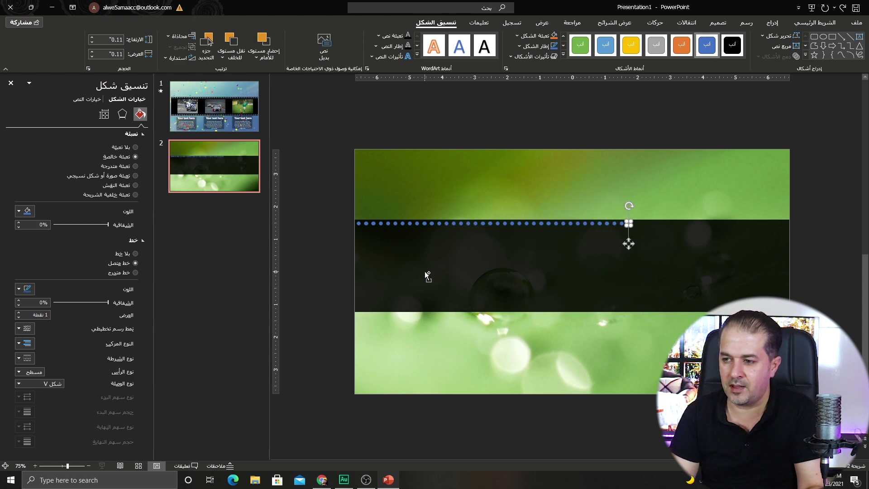
key("ctrl+d")
key("ctrl+d")
key("ctrl+d")
key("ctrl+d")
key("ctrl+d")
key("ctrl+d")
key("ctrl+d")
key("ctrl+d")
key("ctrl+d")
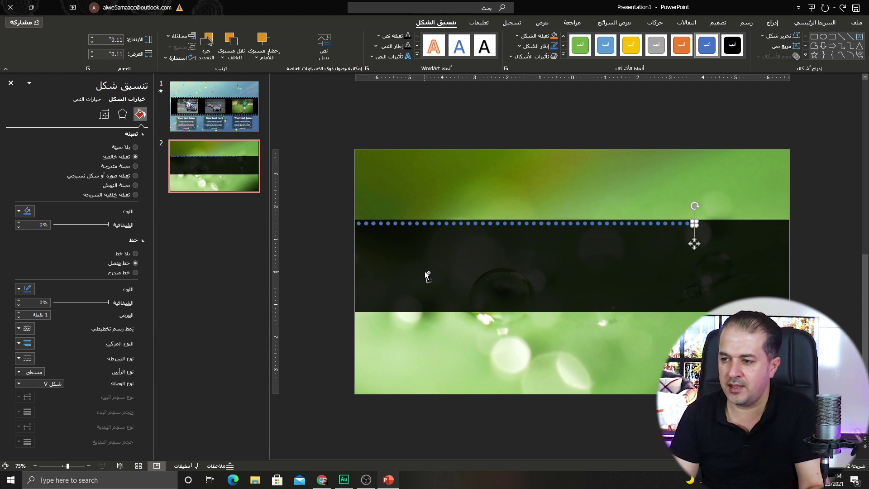
key("ctrl+d")
key("ctrl+d")
key("ctrl+d")
key("ctrl+d")
key("ctrl+d")
key("ctrl+d")
key("ctrl+d")
key("ctrl+d")
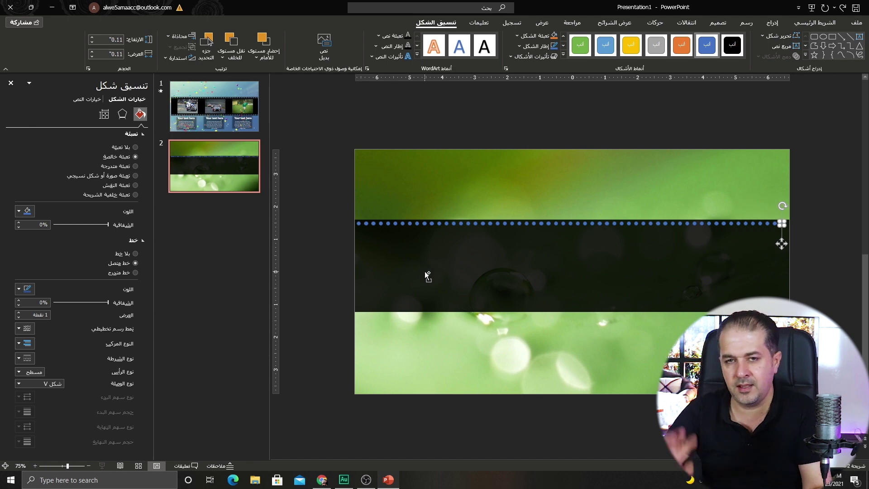
scroll(773, 270, "up", 5, "ctrl")
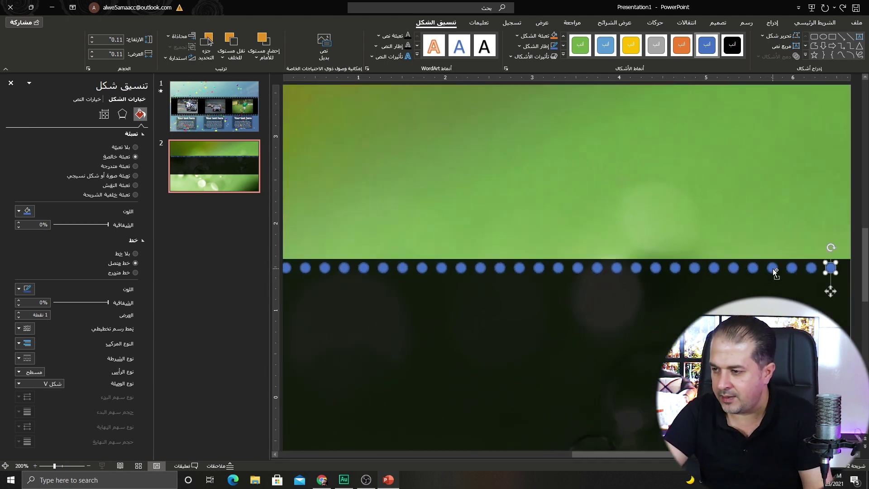
scroll(773, 268, "down", 5, "ctrl")
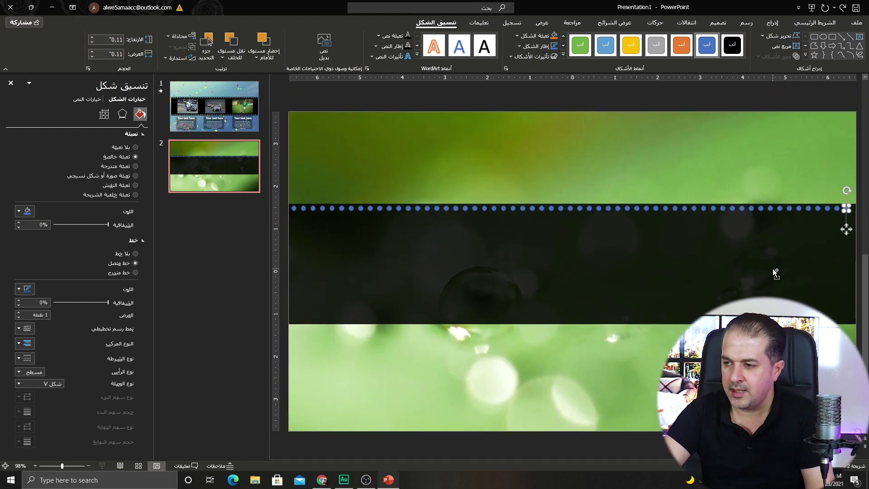
Step: Duplicate the whole row of small circles and place the copy along the black strip's lower edge
left_click_drag(831, 201, 337, 248)
key("ctrl+d")
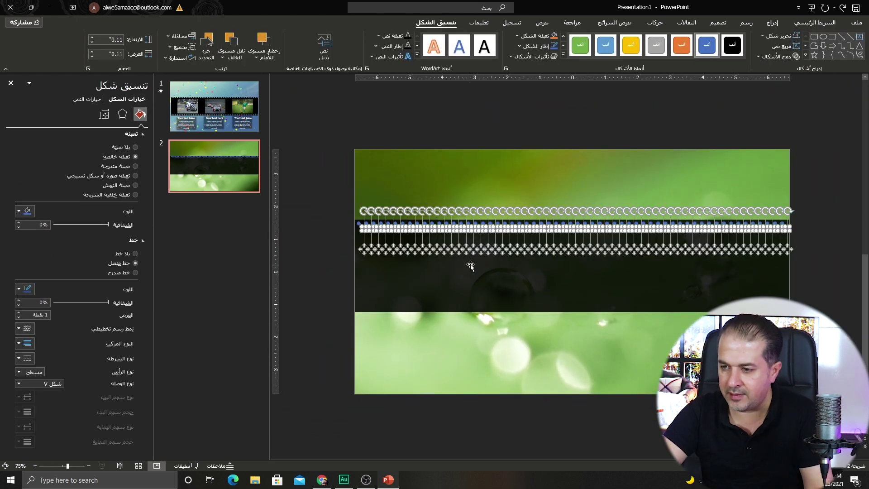
left_click_drag(472, 252, 468, 327)
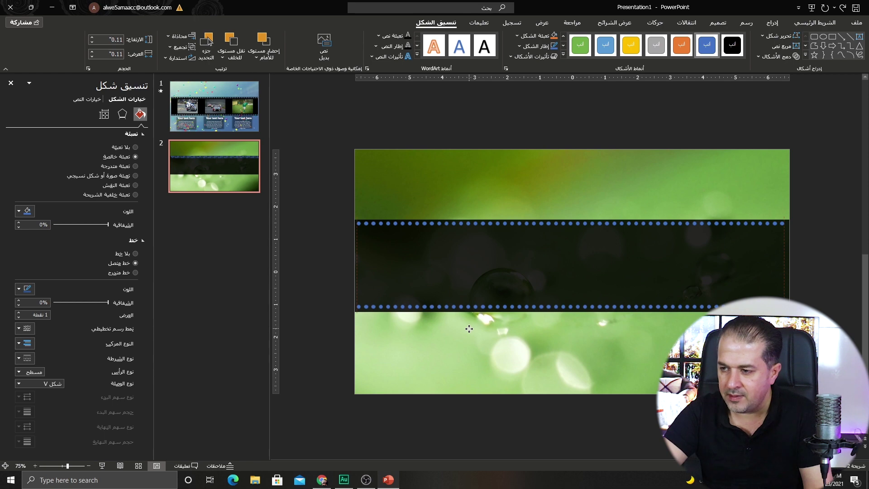
Step: Subtract both rows of circles from the black strip to punch film-strip holes through it
left_click(448, 260)
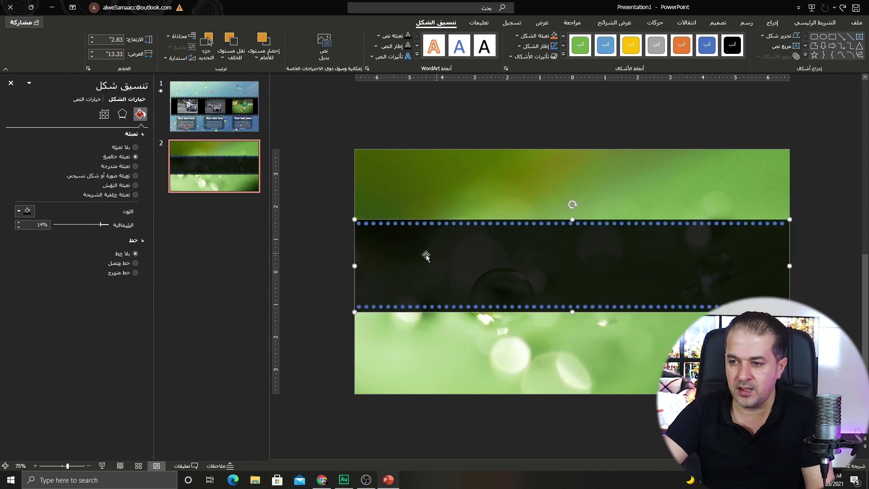
left_click_drag(326, 193, 817, 240)
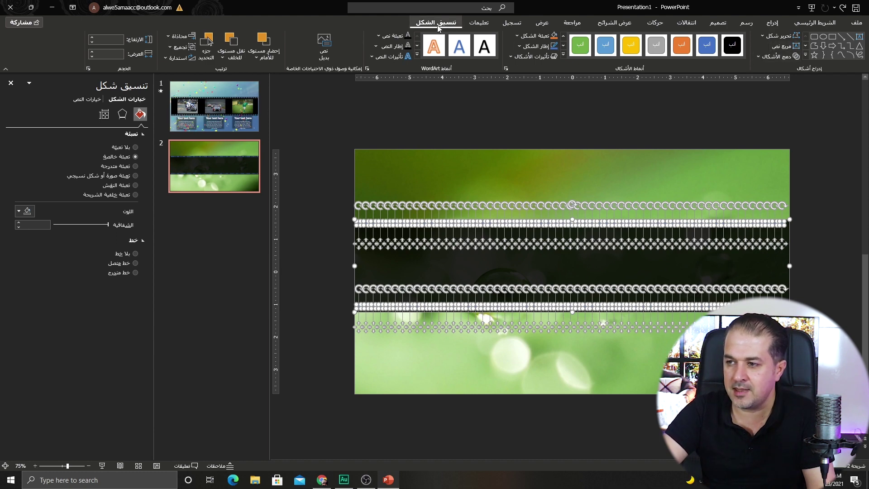
left_click(762, 56)
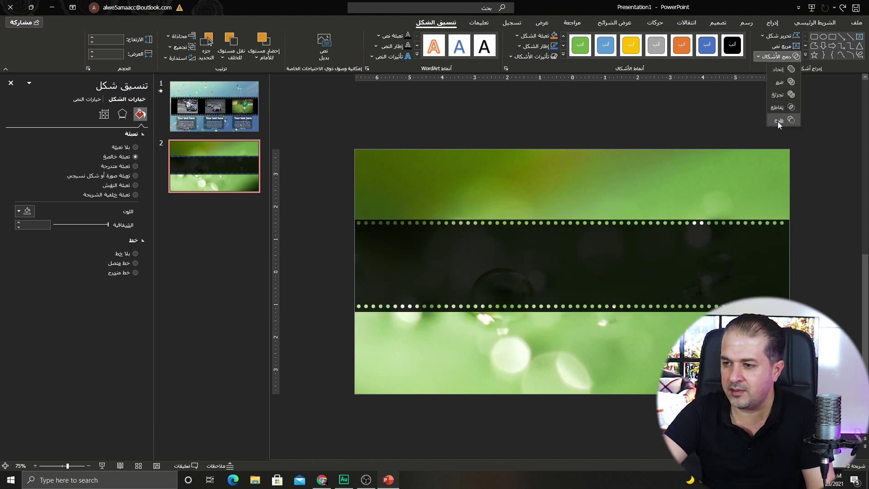
left_click(778, 121)
left_click(467, 257)
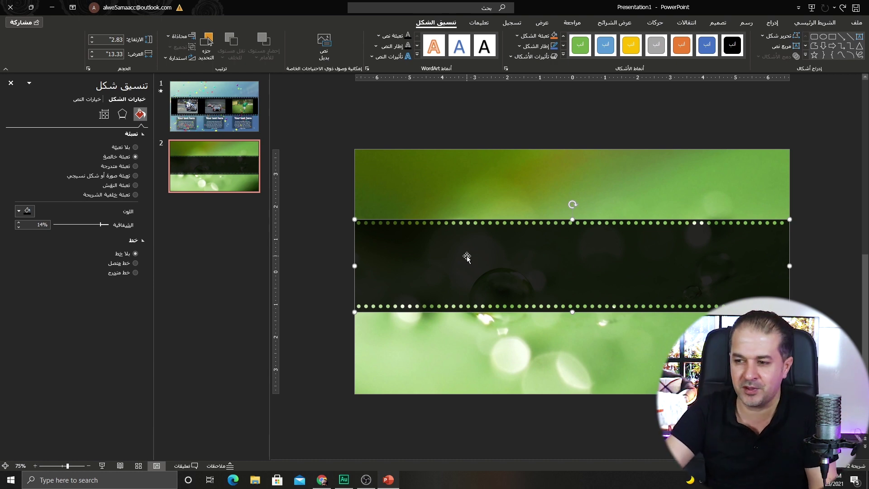
Step: Draw a rectangle about 3.14" wide and 2.01" high inside the left part of the film strip
left_click(776, 23)
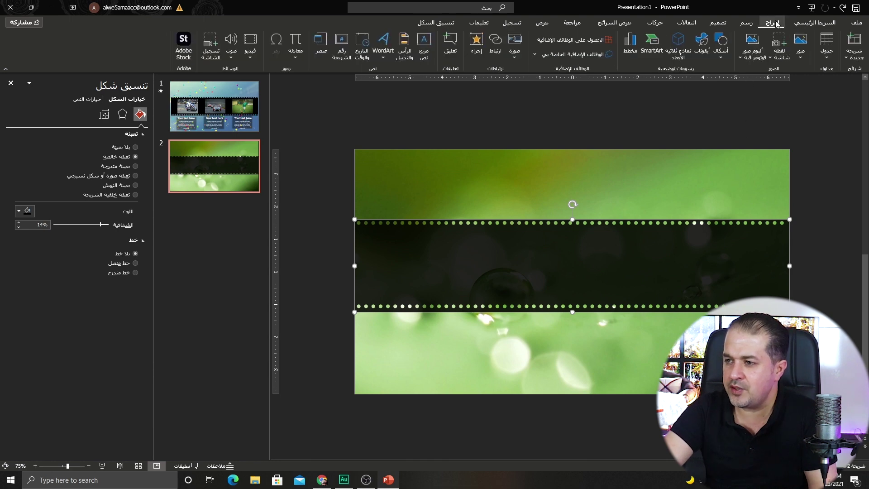
left_click(723, 59)
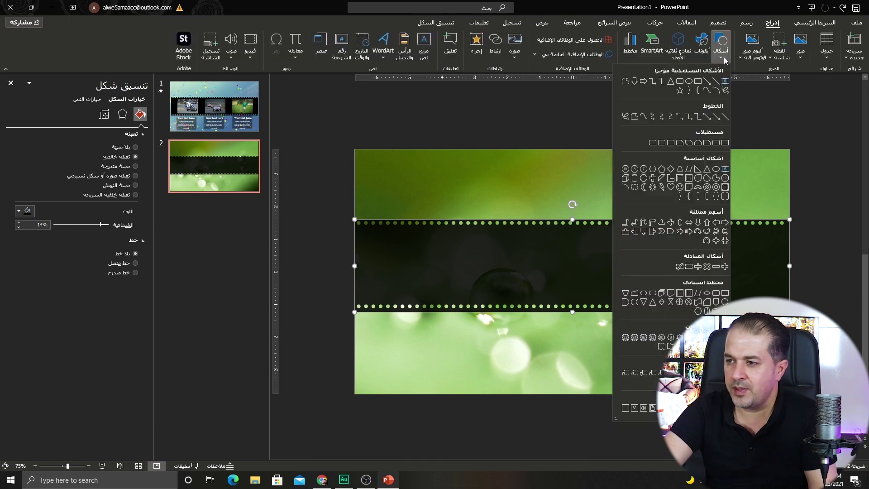
left_click(697, 83)
left_click_drag(375, 234, 478, 297)
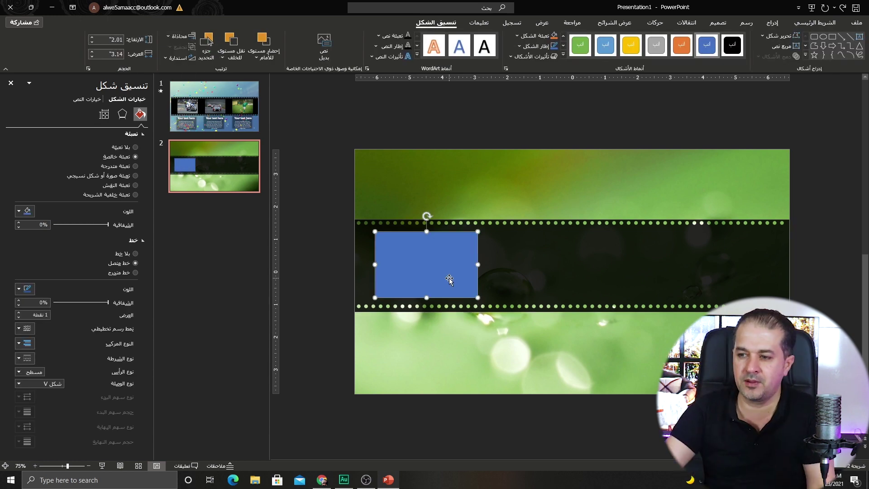
Step: Insert the three pictures motorbike-g624dbb870_1920, child-g856c4aa0c_1280 and 65 from the sports folder (رياضة) on this device
left_click(567, 200)
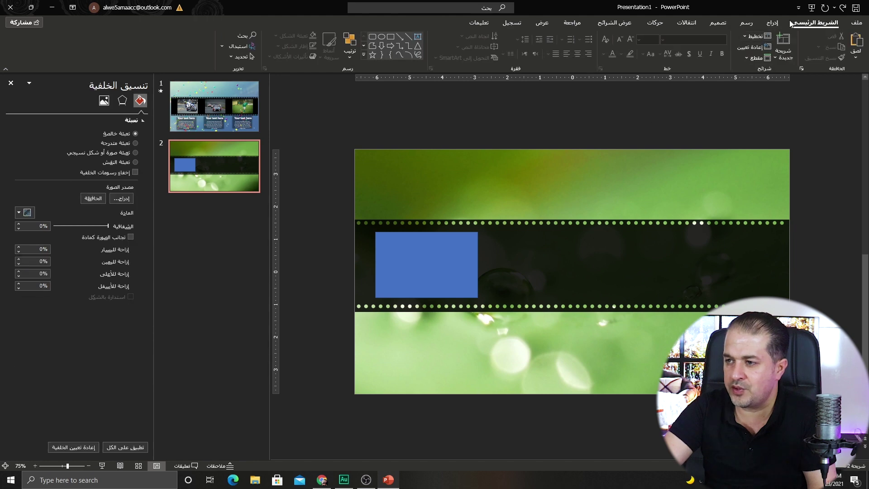
left_click(770, 22)
left_click(794, 57)
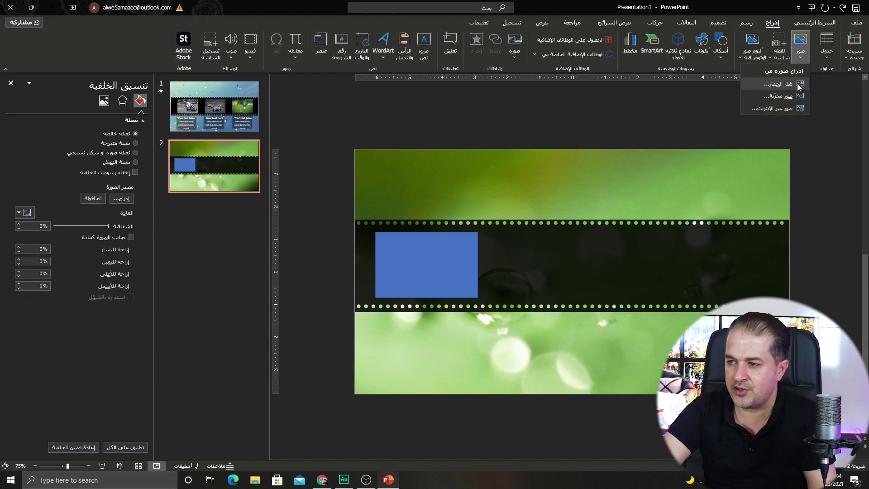
left_click(800, 84)
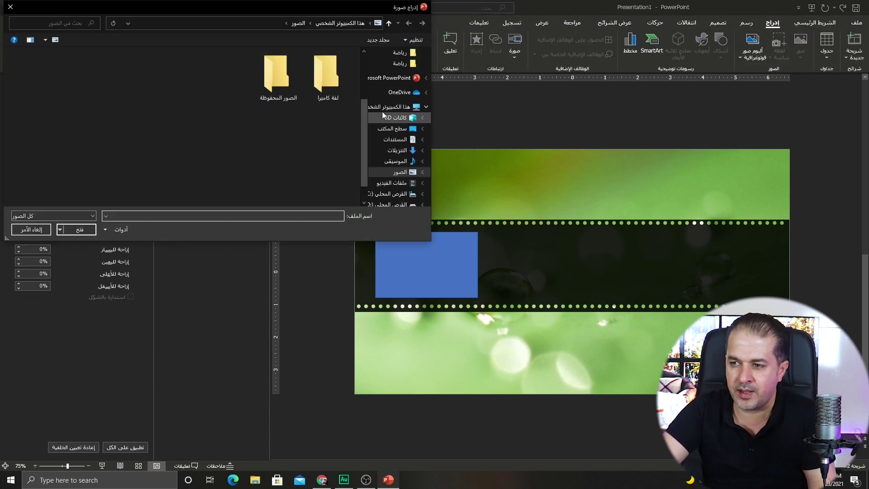
left_click(382, 64)
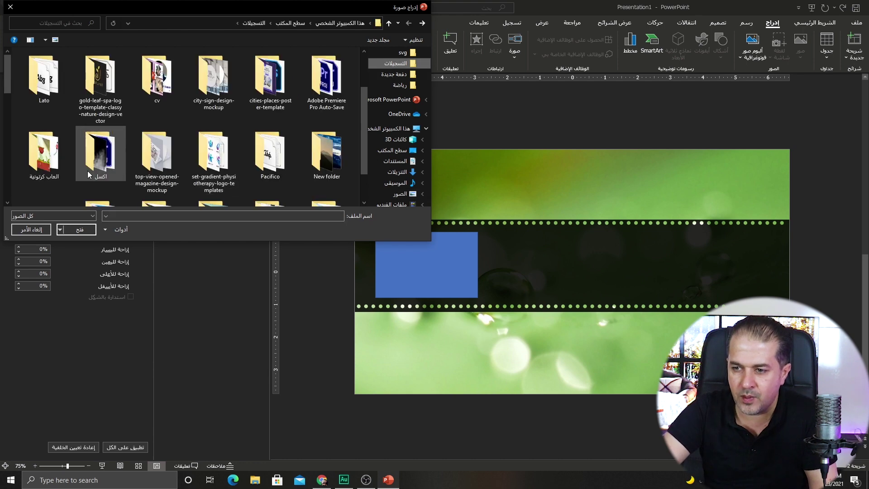
scroll(113, 173, "down", 2)
double_click(213, 179)
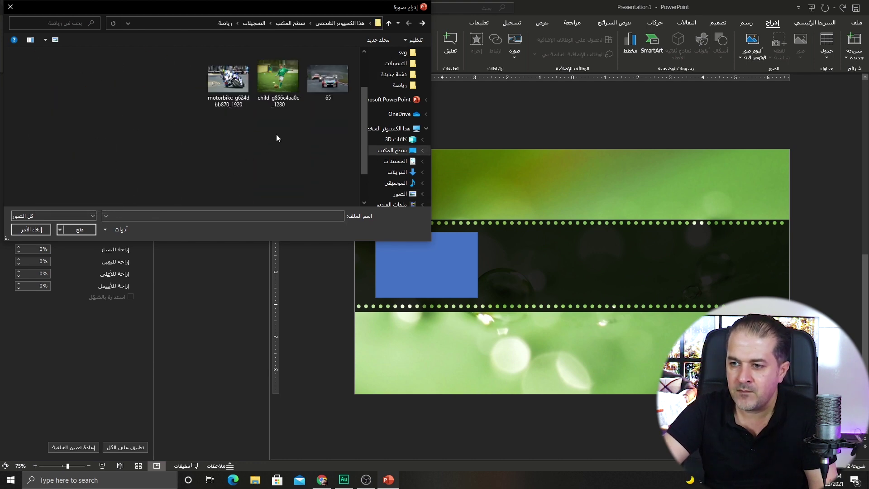
left_click_drag(196, 115, 349, 58)
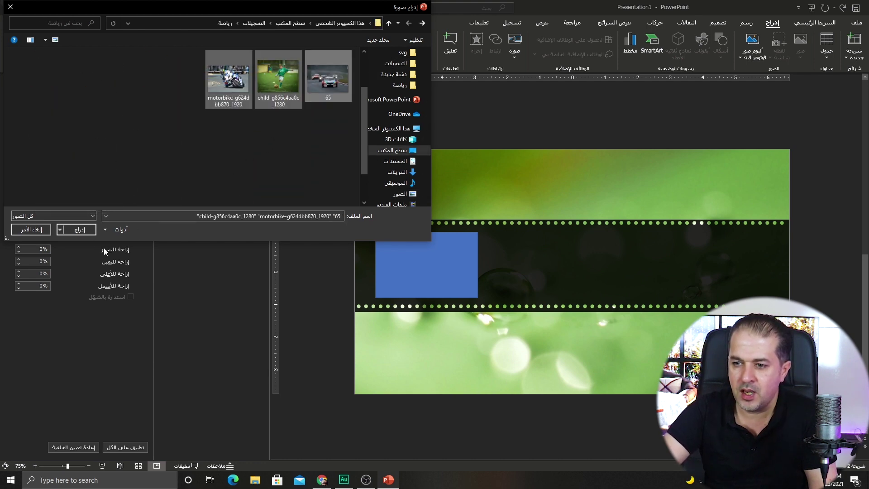
left_click(80, 229)
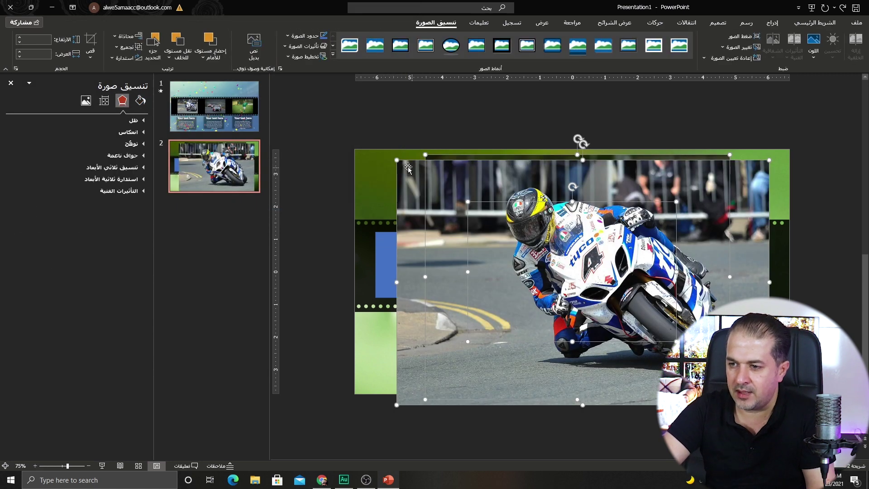
Step: Shrink the three pictures and line them up below the strip, the car picture about 3.89" wide and the motorbike about 3.9" wide
left_click_drag(396, 160, 605, 293)
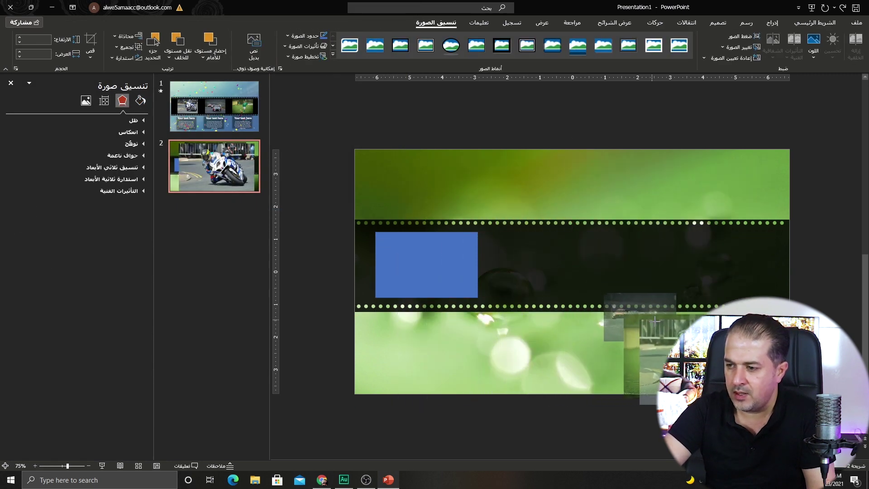
left_click_drag(641, 316, 390, 364)
left_click(601, 422)
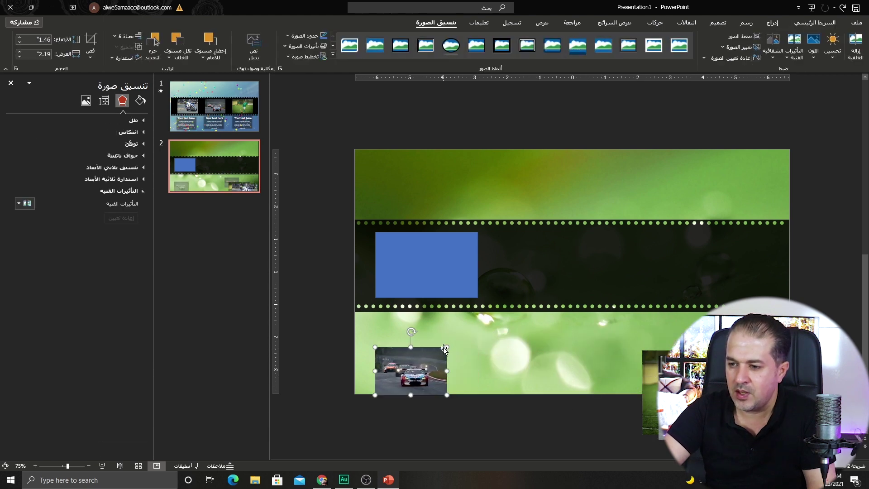
left_click_drag(445, 347, 499, 329)
left_click_drag(494, 344, 489, 373)
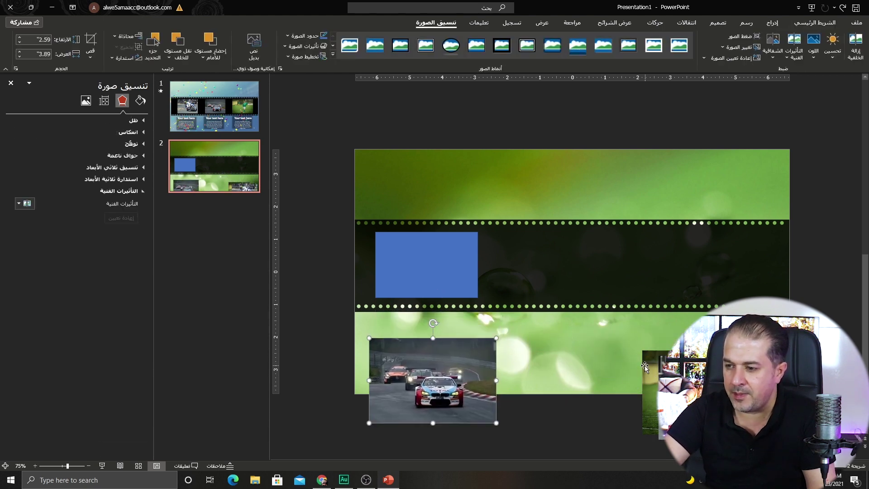
left_click_drag(647, 367, 558, 350)
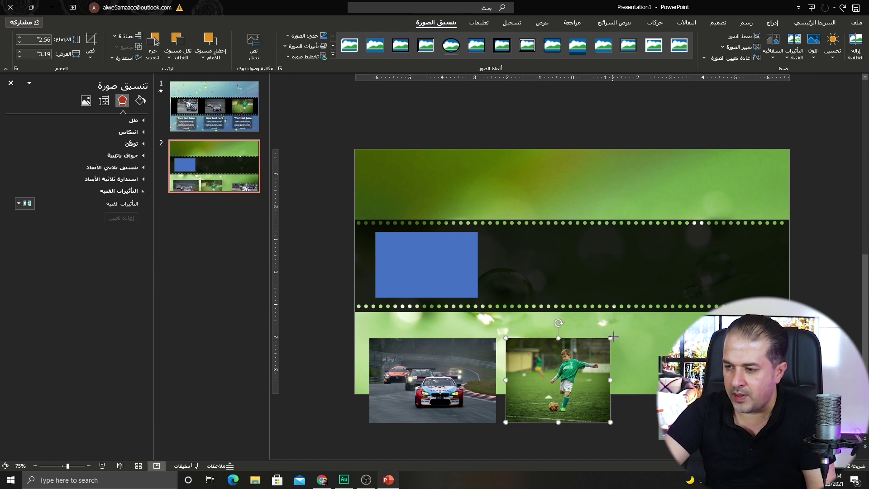
left_click_drag(612, 338, 620, 330)
left_click_drag(669, 372, 640, 346)
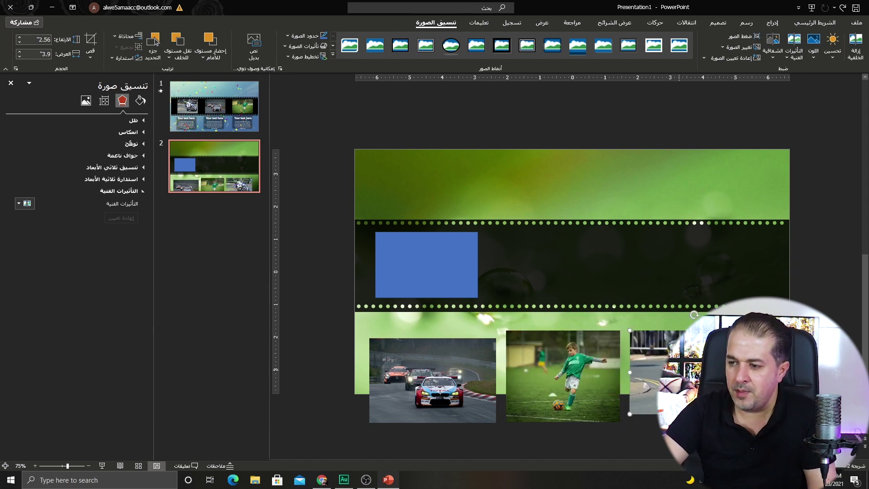
Step: Move the motorbike picture over the blue rectangle and crop it on all sides to the rectangle's size, 3.14" by 2.01"
left_click_drag(686, 366, 447, 272)
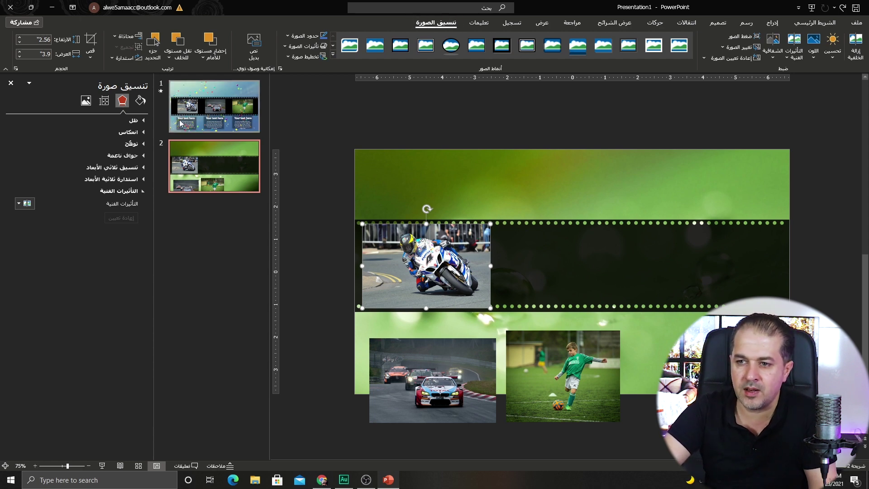
left_click(91, 42)
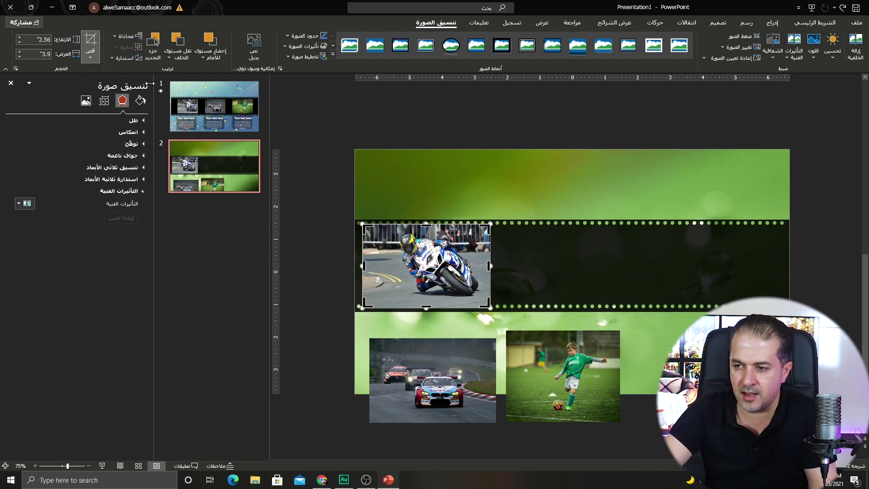
scroll(425, 265, "up", 10, "ctrl")
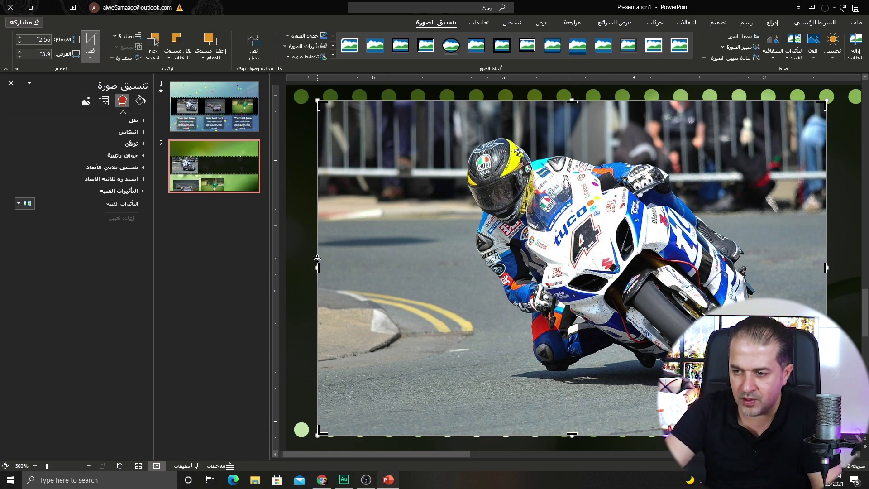
left_click_drag(318, 268, 366, 260)
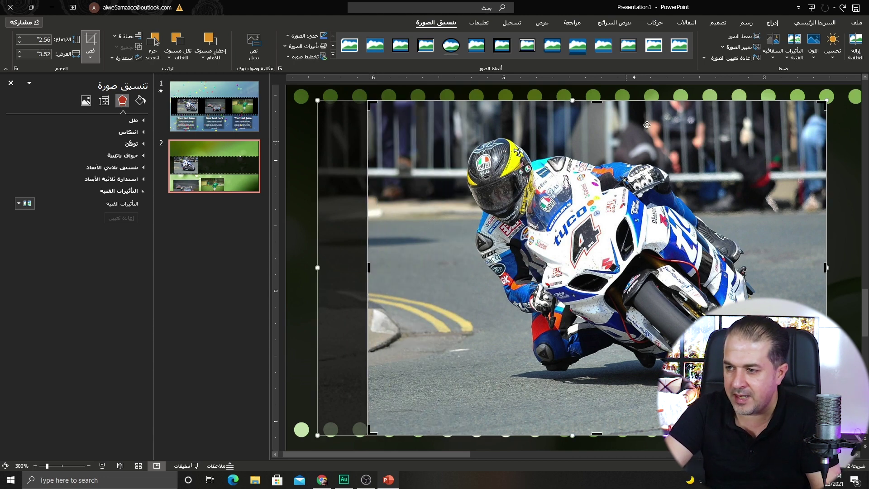
left_click_drag(598, 100, 588, 131)
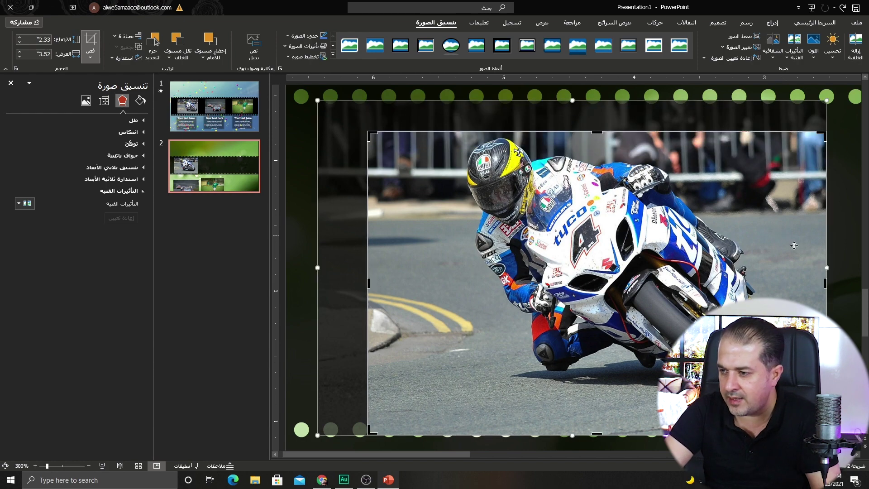
left_click_drag(825, 280, 777, 280)
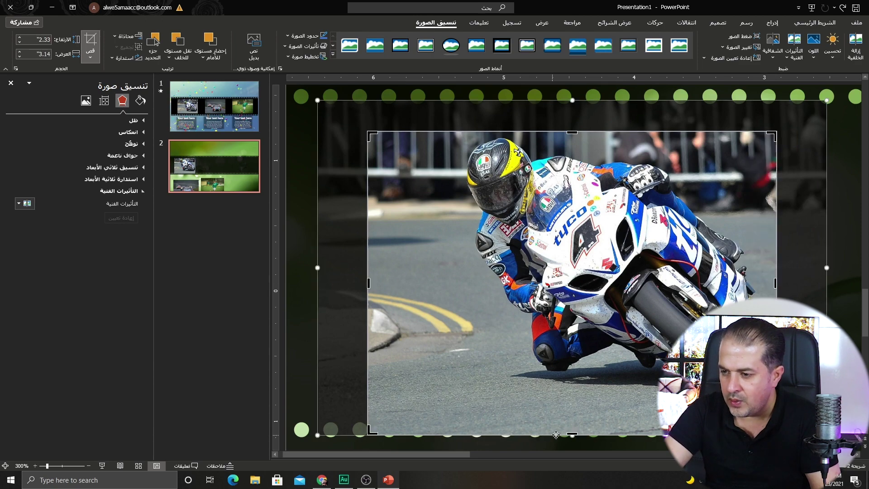
left_click_drag(571, 435, 572, 393)
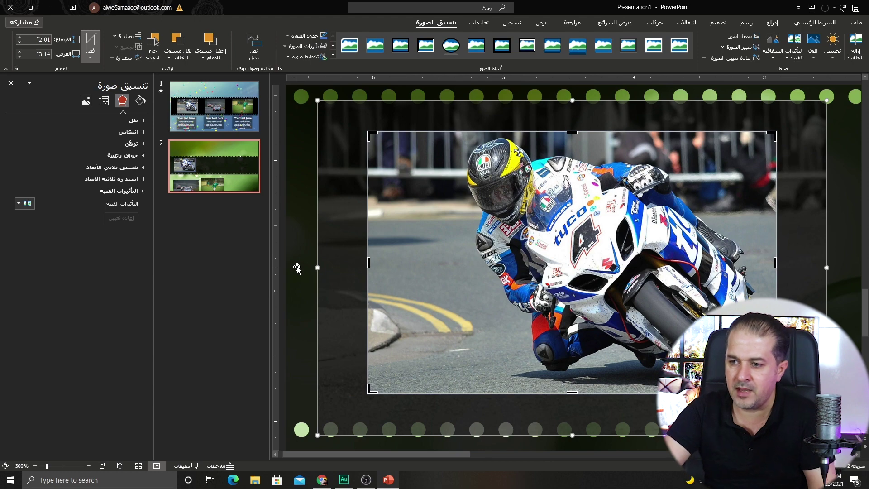
left_click(297, 267)
left_click(462, 269)
Step: Move the cropped motorbike picture off the blue rectangle and cut it to the clipboard
scroll(466, 270, "down", 5)
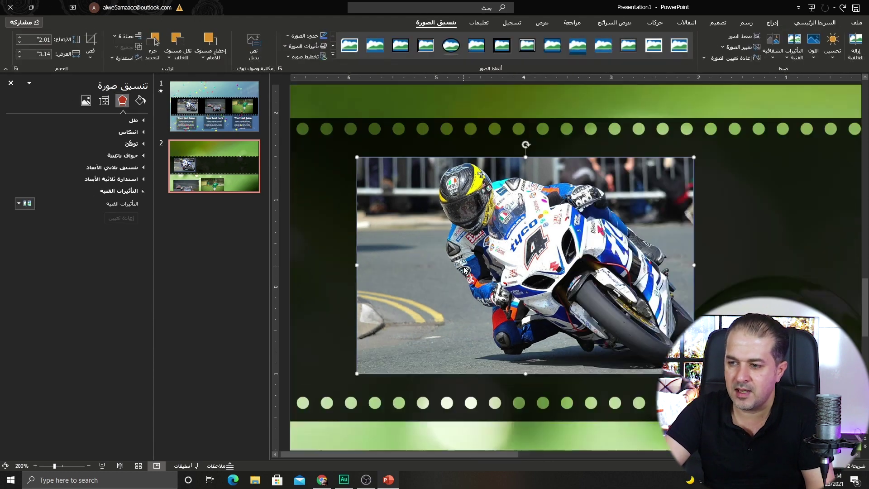
scroll(466, 271, "down", 4)
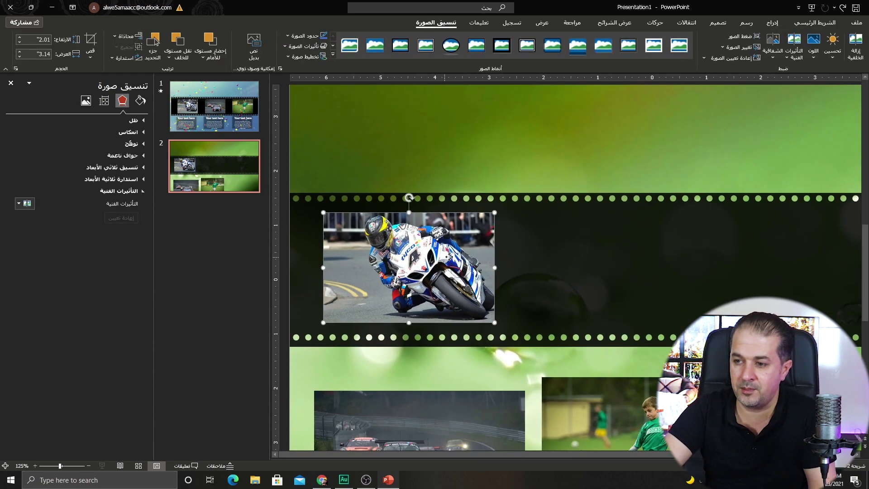
left_click_drag(449, 256, 672, 253)
key("ctrl+x")
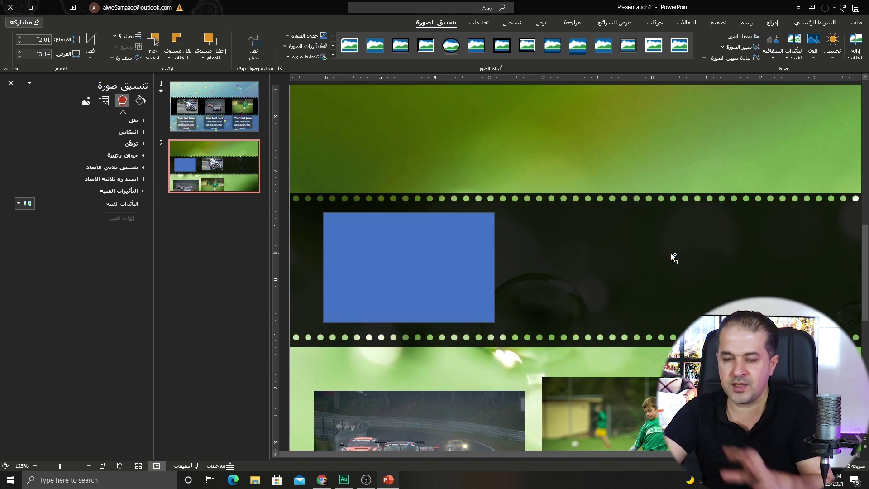
Step: Fill the blue rectangle with the motorbike picture from the clipboard and place a copy of it in the strip's middle
left_click(386, 232)
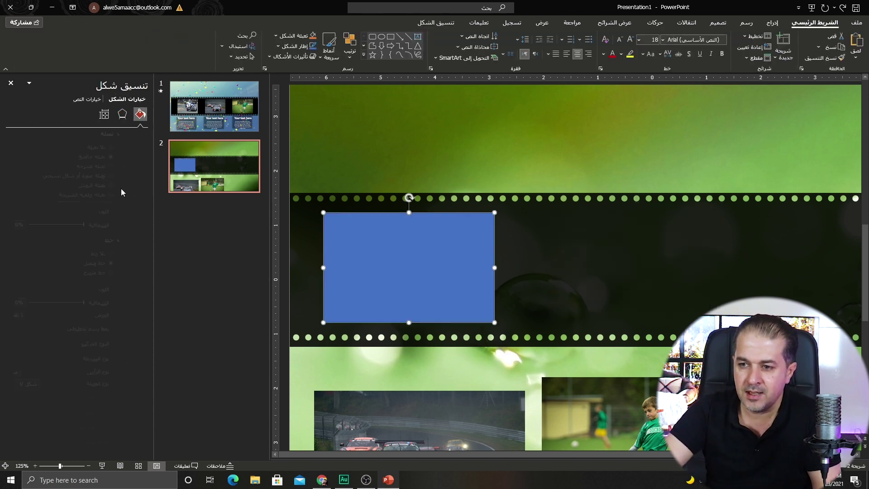
left_click(123, 177)
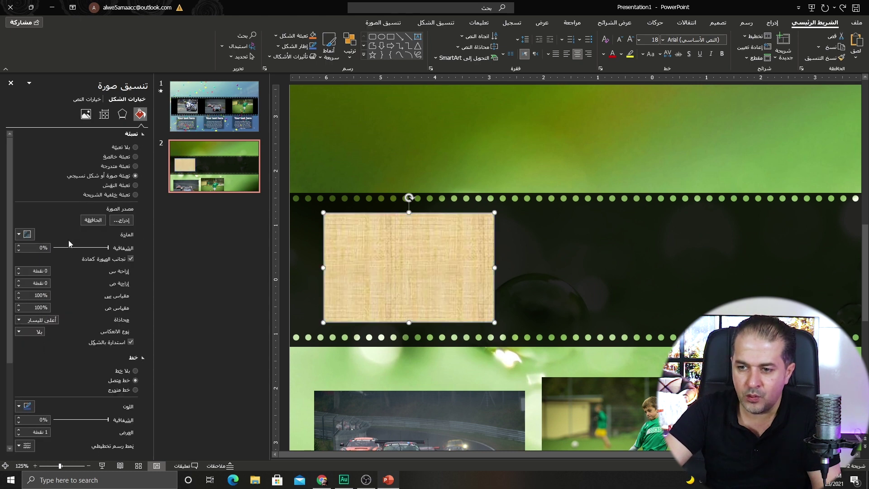
left_click(89, 221)
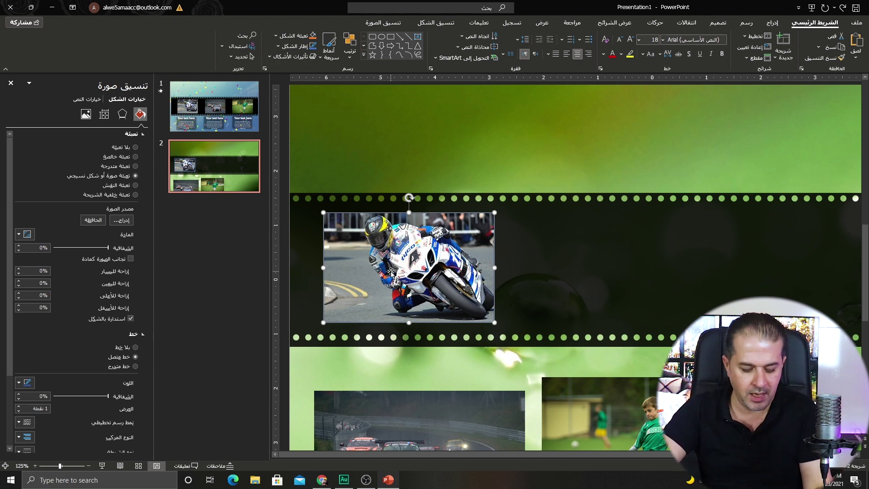
left_click_drag(392, 275, 630, 258)
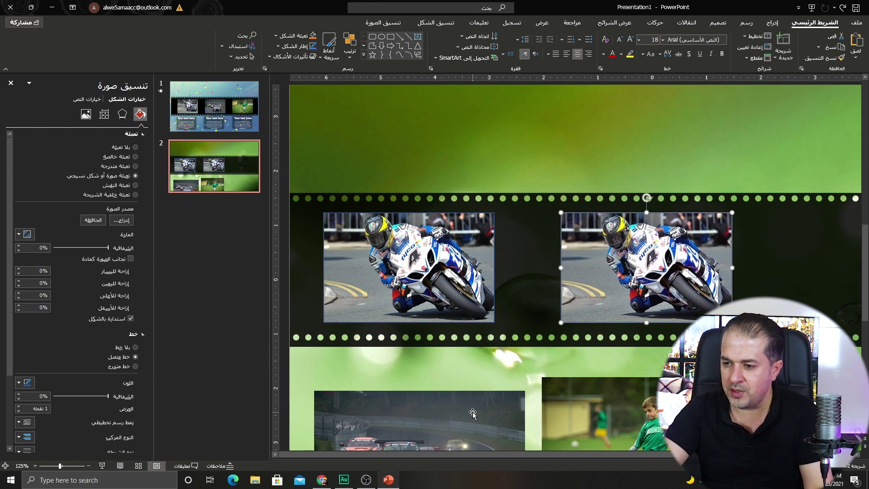
Step: Move the car picture over the middle frame of the film strip and bring it to the front
left_click_drag(421, 419, 649, 263)
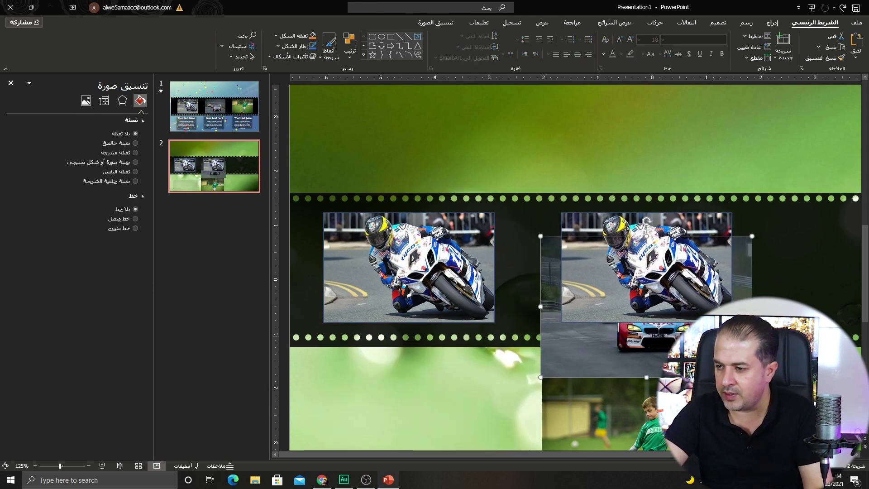
right_click(713, 336)
left_click(677, 239)
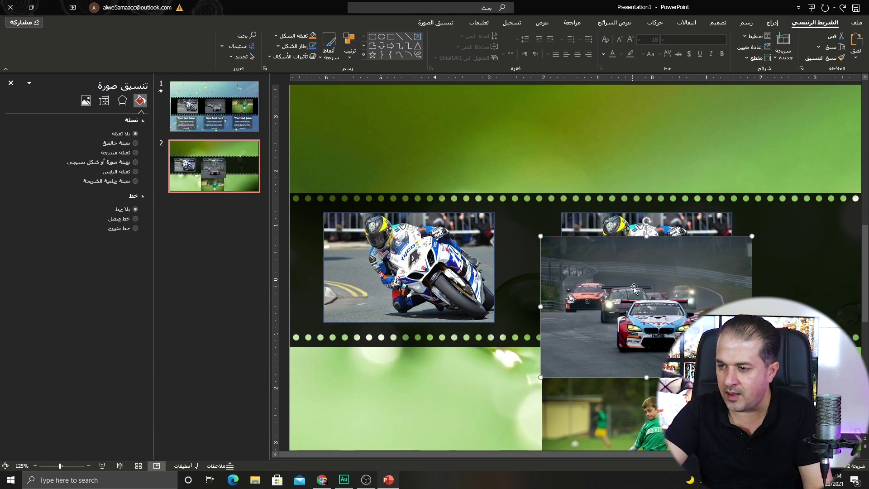
left_click_drag(599, 279, 596, 239)
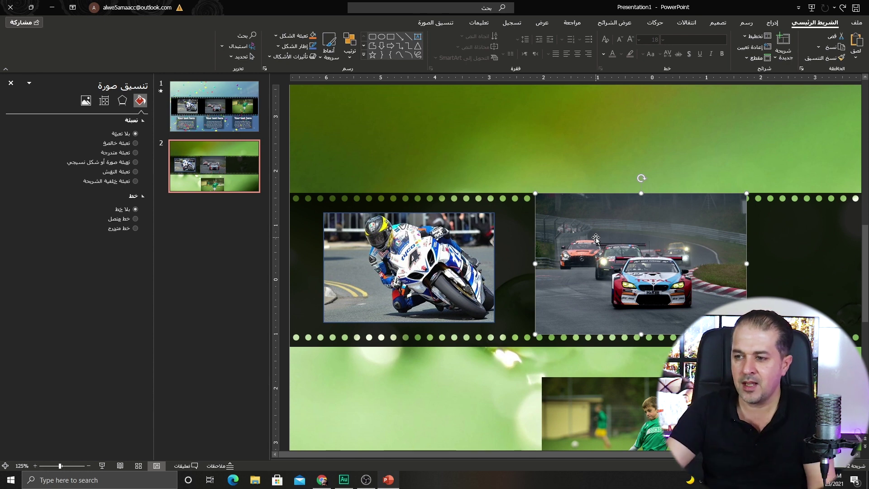
Step: Crop the car picture on all sides to the middle frame's size, 3.14" by 2.01"
left_click(440, 24)
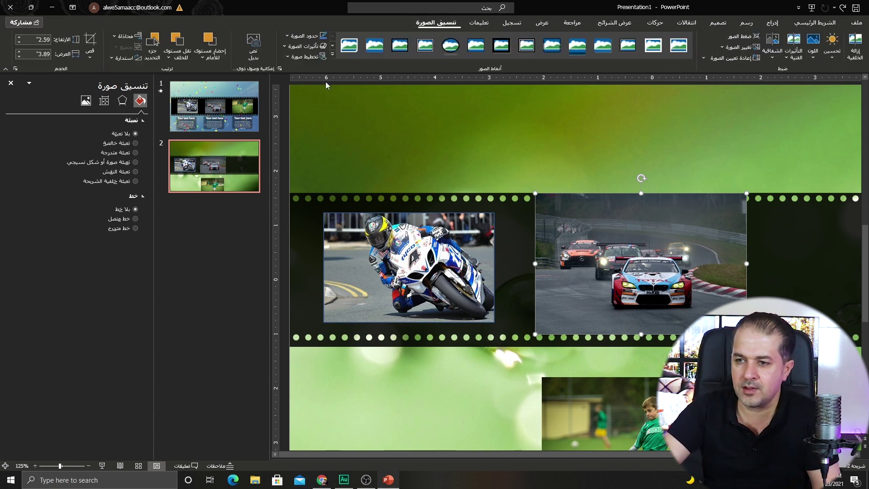
left_click(90, 45)
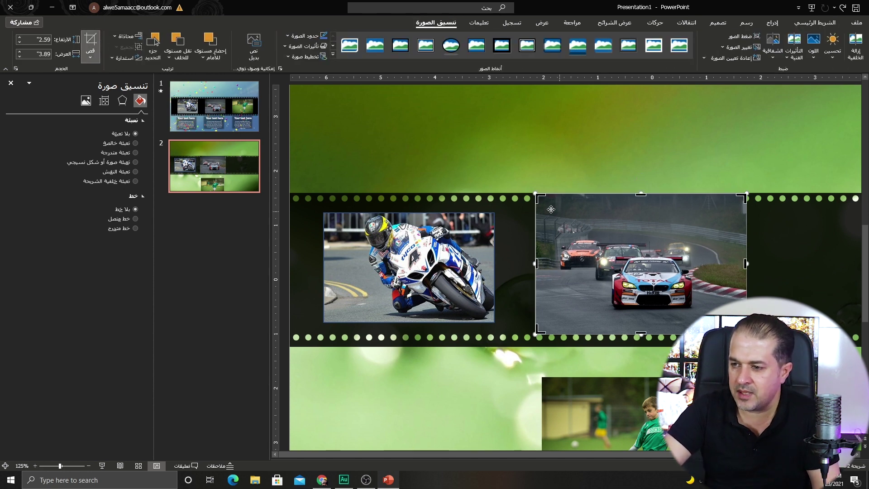
left_click_drag(539, 199, 561, 213)
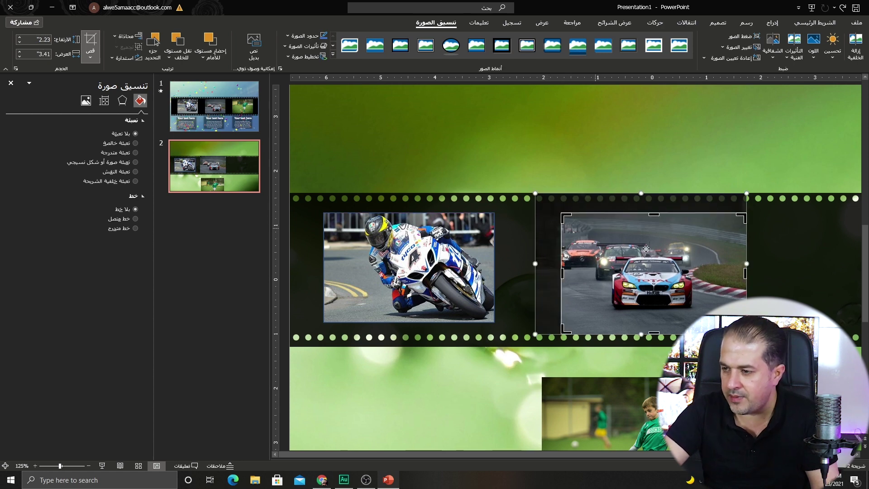
mouse_move(654, 333)
left_mouse_down()
mouse_move(654, 312)
mouse_move(654, 322)
left_mouse_up()
mouse_move(745, 269)
left_mouse_down()
mouse_move(721, 269)
mouse_move(730, 270)
left_mouse_up()
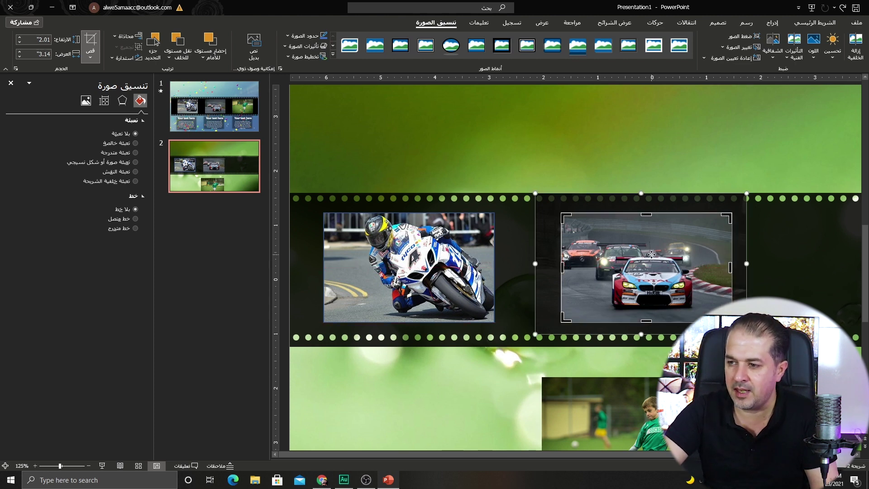
key("Escape")
Step: Cut the cropped car picture to the clipboard and fill the strip's middle frame with it
left_click(645, 281)
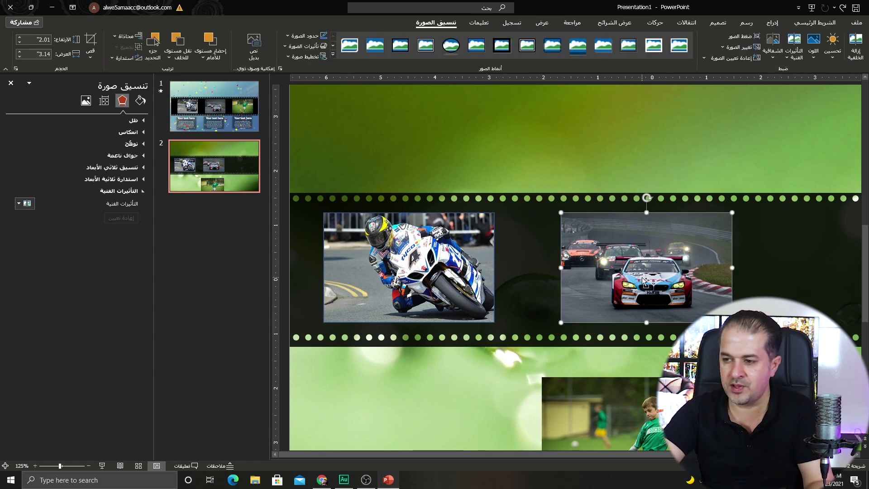
key("ctrl+z")
key("ctrl+z")
key("ctrl+z")
left_click(610, 257)
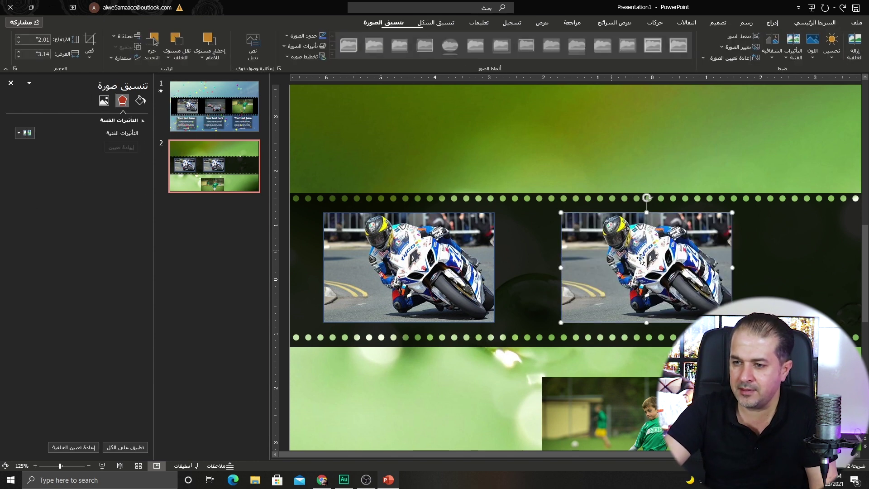
left_click(139, 114)
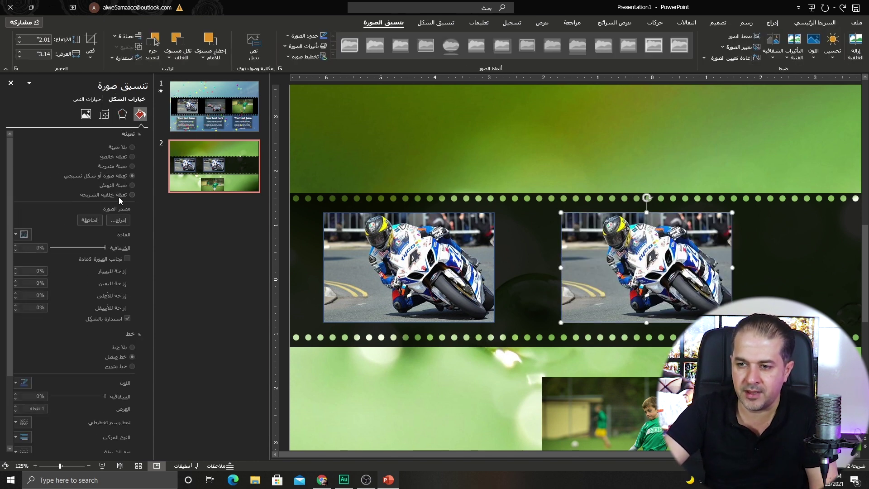
left_click(93, 220)
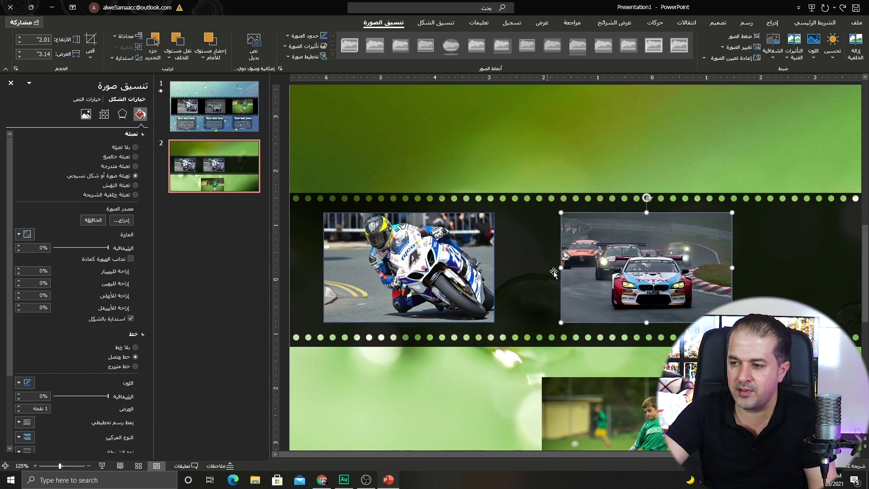
Step: Place a copy of the car frame at the strip's right end and move the football picture over it, in front
scroll(640, 404, "down", 3)
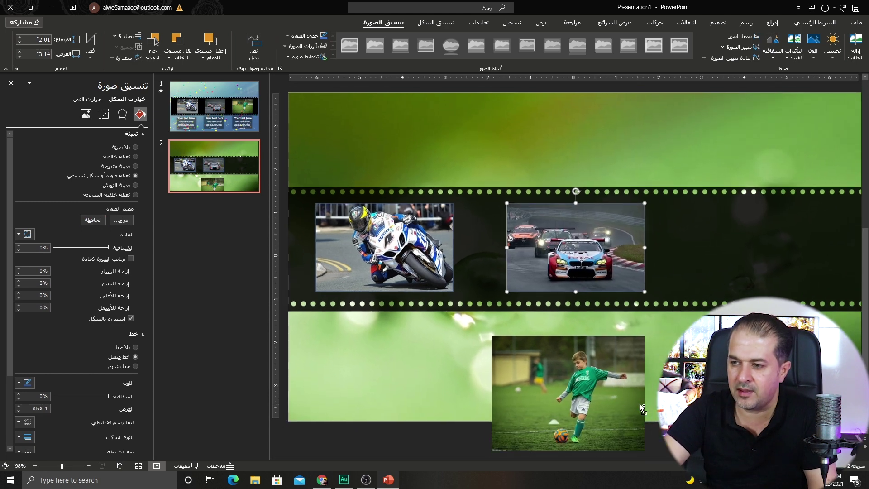
left_click_drag(589, 260, 740, 245)
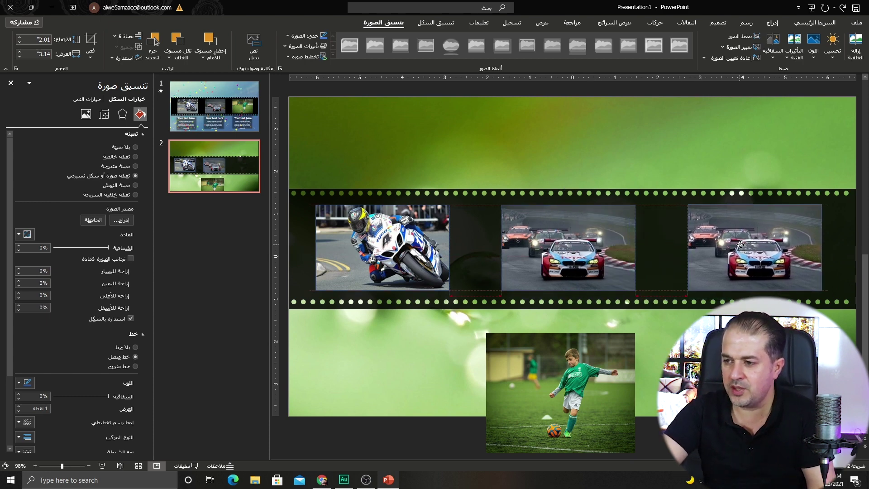
left_click(522, 373)
left_click_drag(521, 373, 656, 274)
scroll(656, 275, "up", 1)
right_click(657, 277)
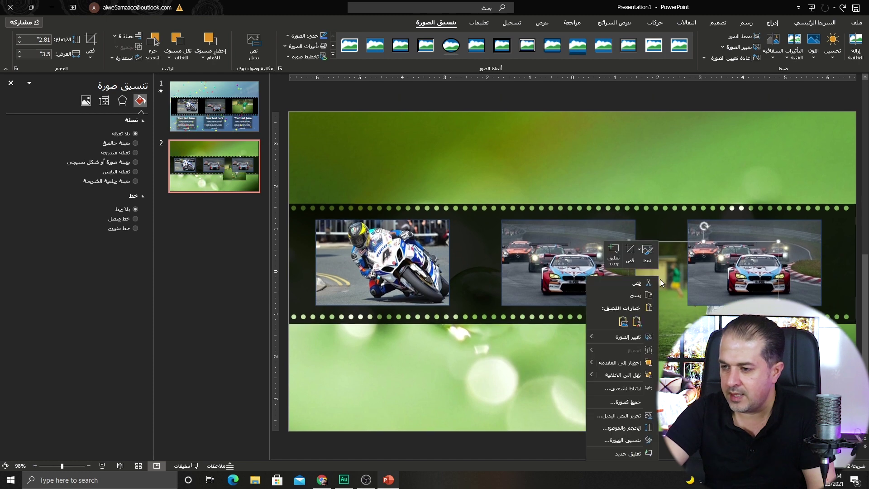
left_click(621, 362)
left_click_drag(666, 292, 714, 292)
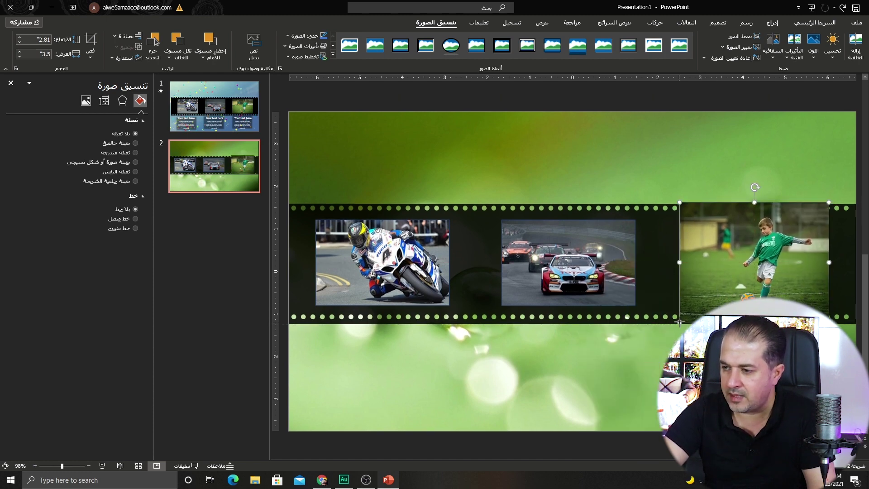
Step: Shrink the football picture to the frame's width, 3.14", and crop its top and bottom to a height of 2.01"
left_click_drag(679, 321, 687, 315)
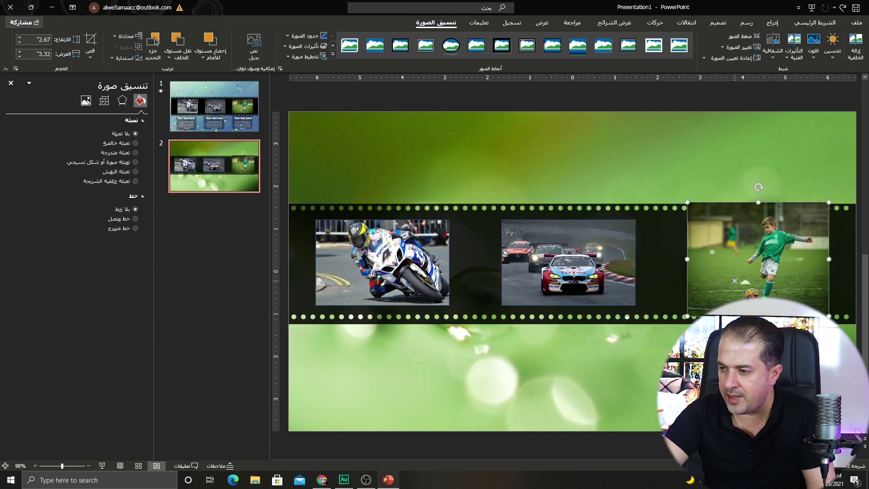
left_click_drag(829, 201, 821, 208)
scroll(767, 267, "up", 10, "ctrl")
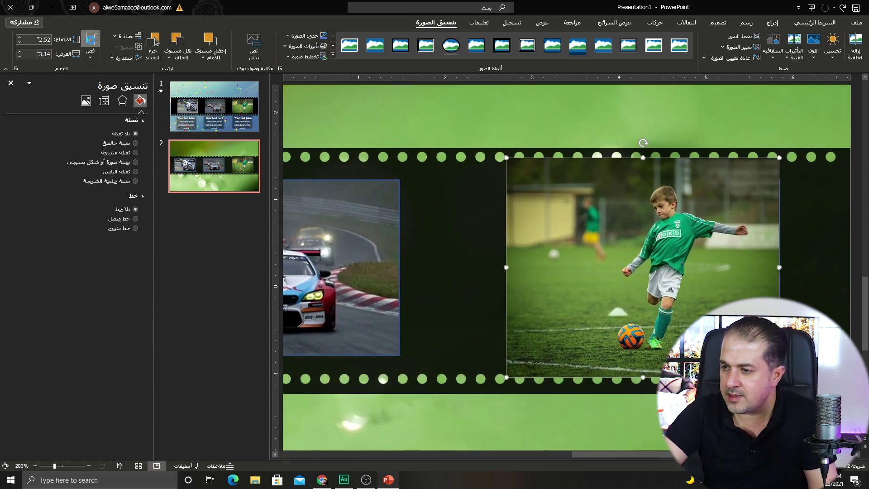
left_click(91, 41)
left_click_drag(642, 159, 642, 180)
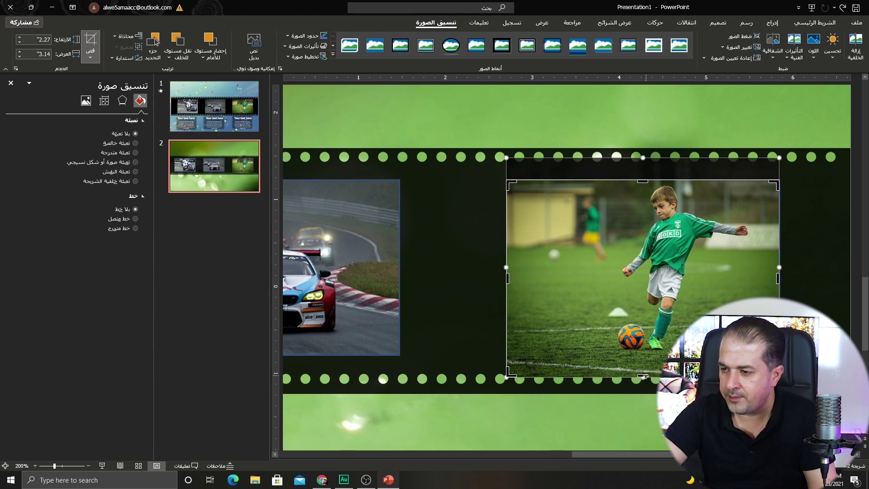
left_click_drag(644, 376, 643, 353)
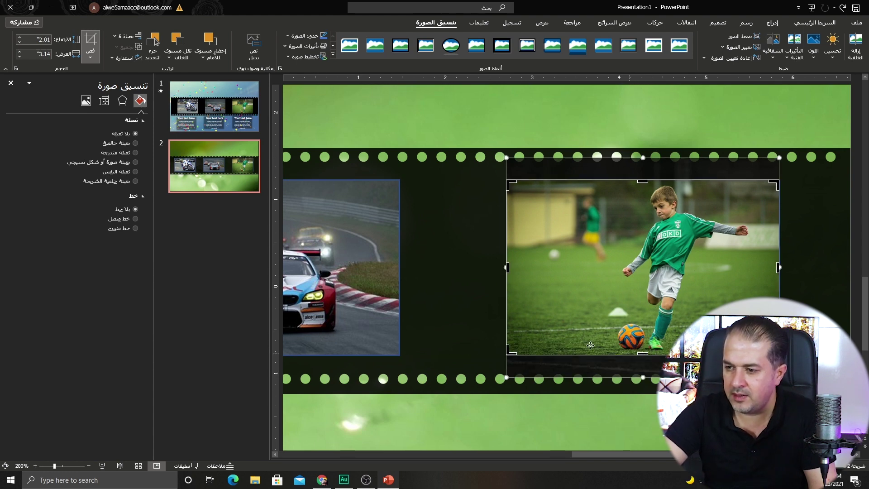
left_click(428, 286)
Step: Cut the cropped football picture to the clipboard and fill the strip's right-hand frame with it
left_click_drag(584, 242, 607, 251)
key("ctrl+x")
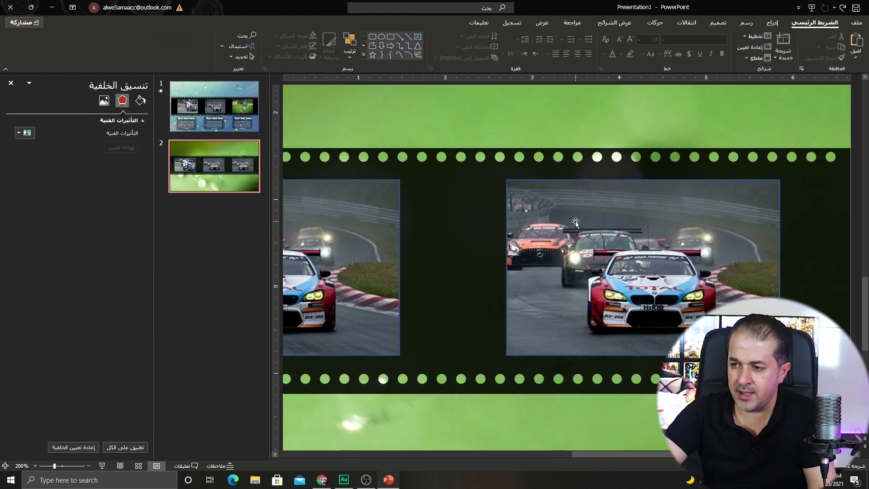
left_click(574, 221)
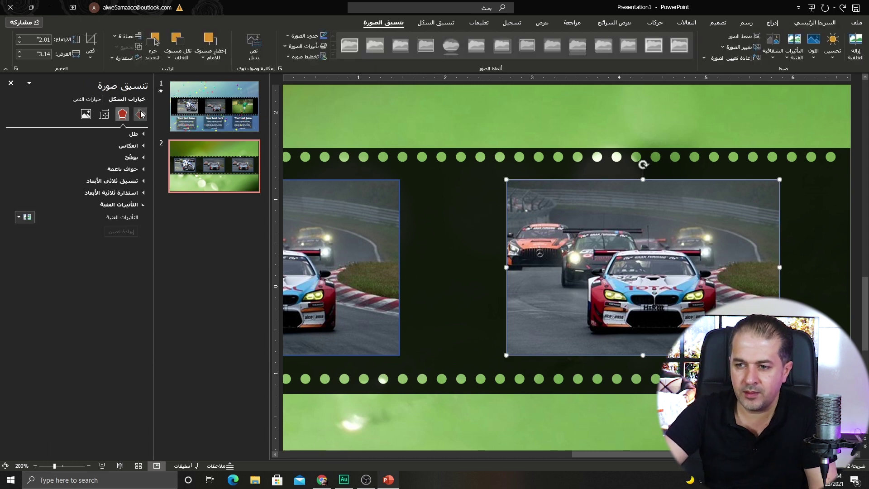
left_click(141, 114)
left_click(93, 220)
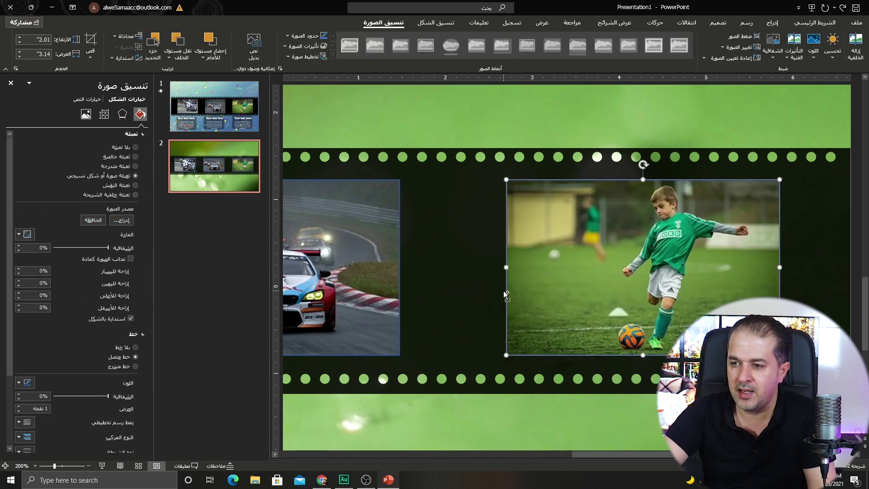
Step: Select the motorbike, car and football frames together and place copies of them directly below the strip
scroll(504, 293, "down", 10)
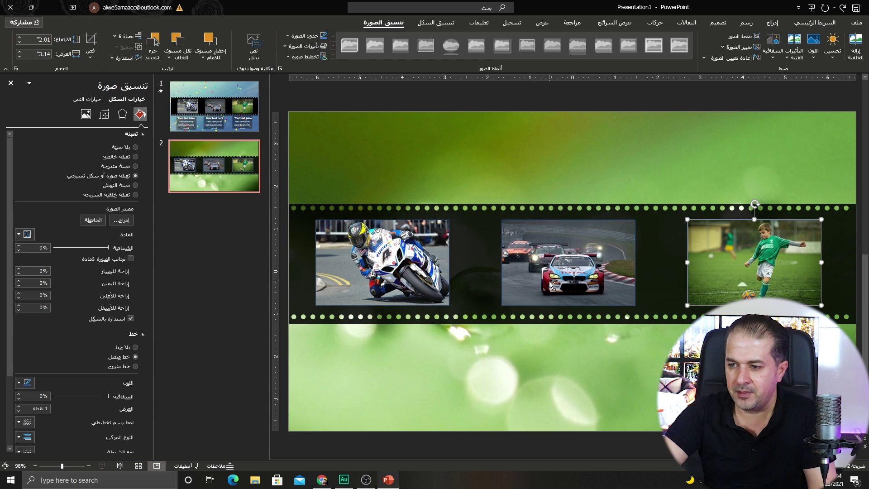
scroll(552, 283, "up", 1)
left_click(568, 259, "shift")
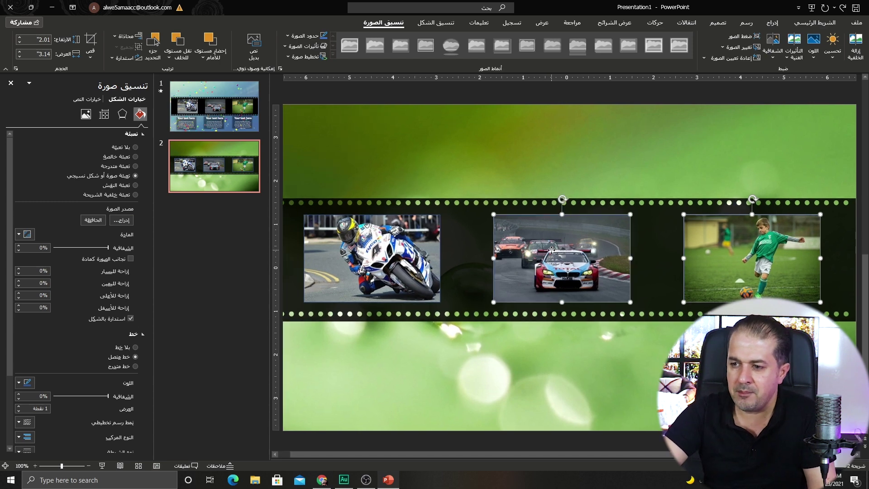
left_click(400, 251, "shift")
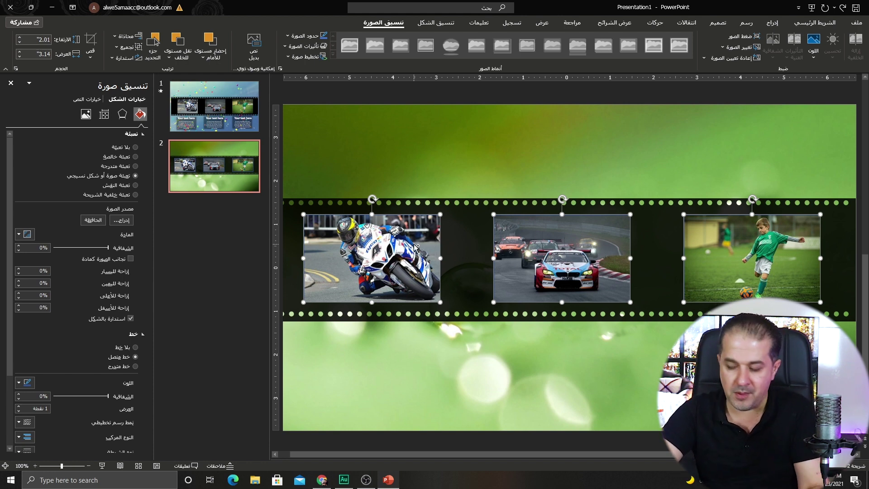
left_click_drag(415, 248, 403, 352)
Step: Recolor the three pictures in the strip to a grey-brown monochrome tone and remove their outlines
left_click(381, 257)
left_click(557, 253, "shift")
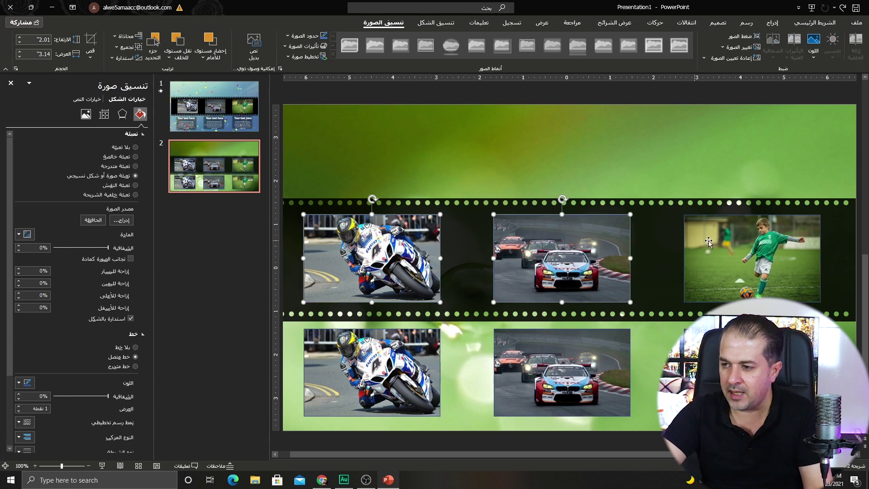
left_click(709, 242, "shift")
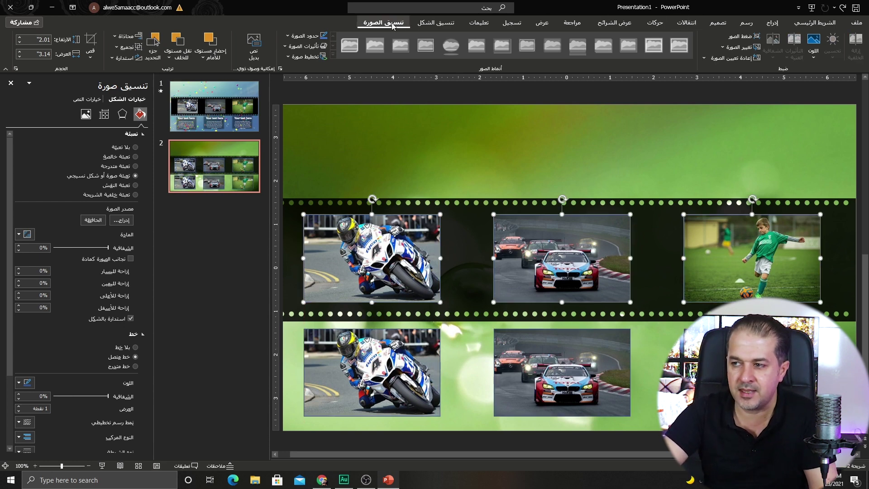
left_click(806, 61)
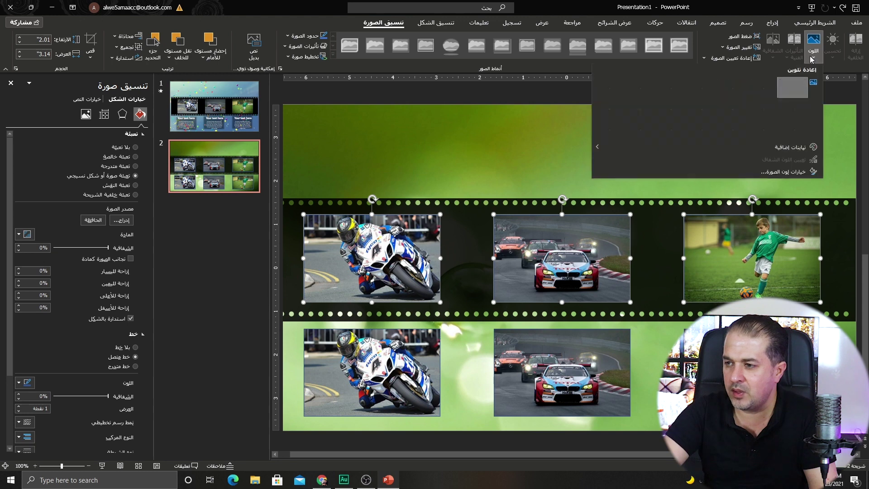
left_click(739, 89)
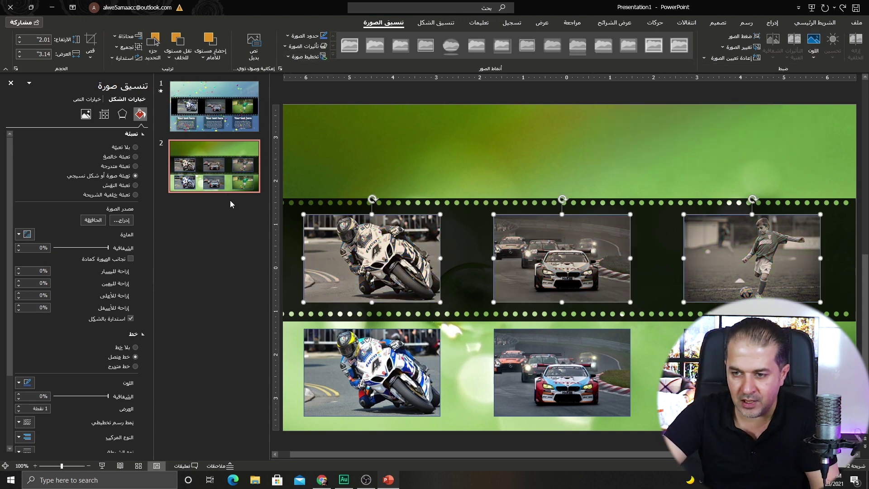
left_click(136, 348)
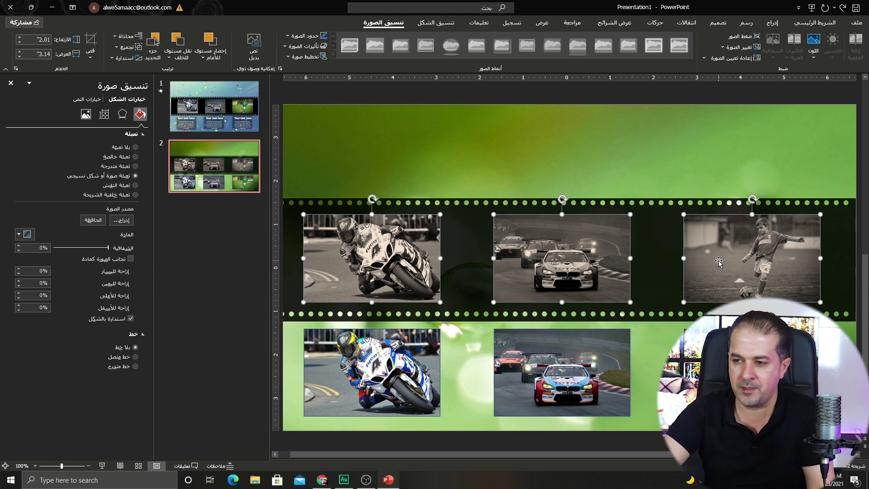
Step: Move the three full-colour copies up so they exactly cover the monochrome pictures in the strip
left_click(626, 356)
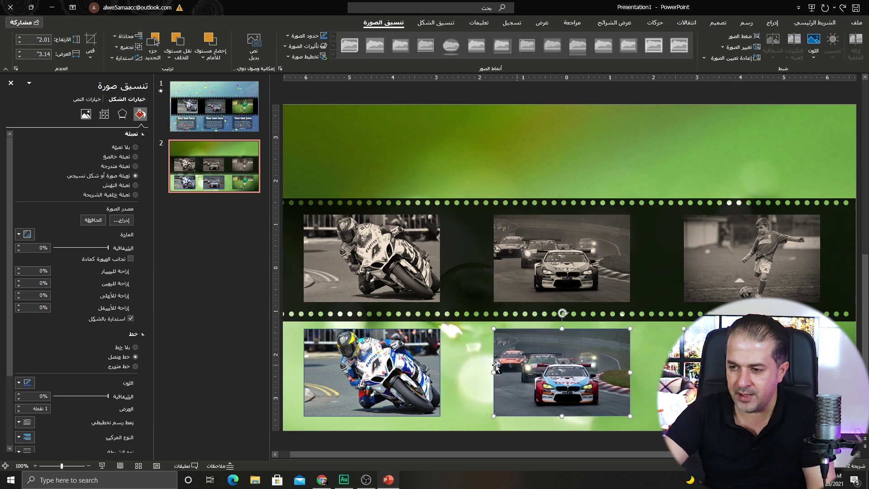
left_click(410, 367, "shift")
left_click_drag(409, 368, 390, 241)
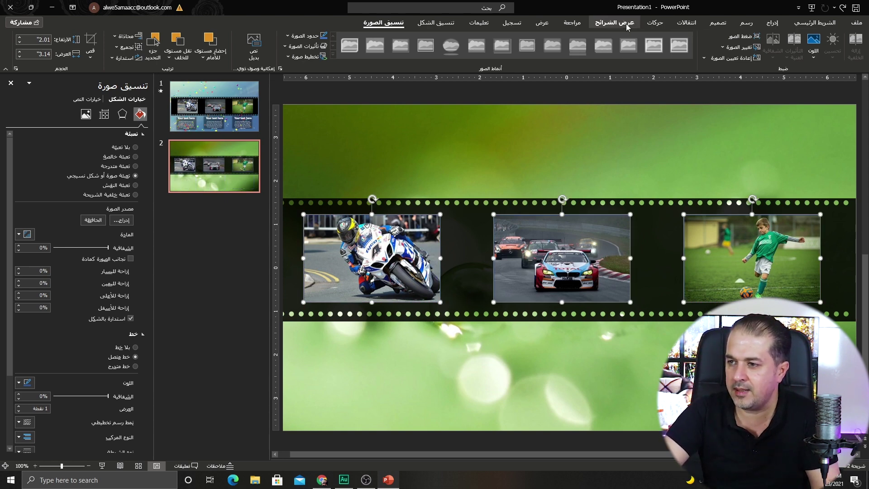
Step: Animate the three full-colour pictures with the Shape entrance effect in the Out direction, then close the formatting pane
left_click(655, 22)
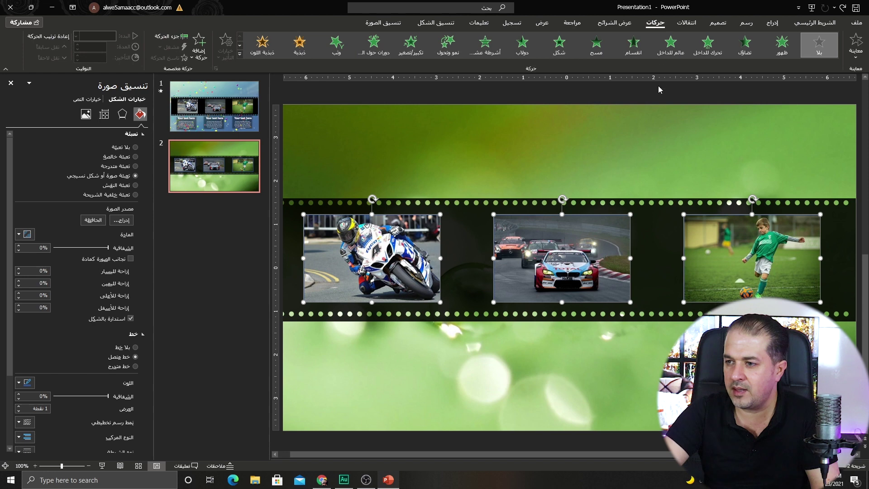
left_click(560, 50)
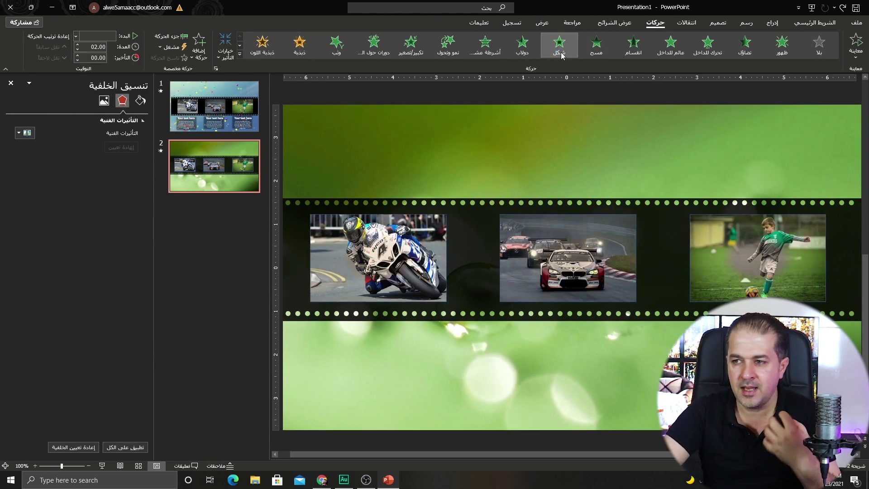
left_click(225, 60)
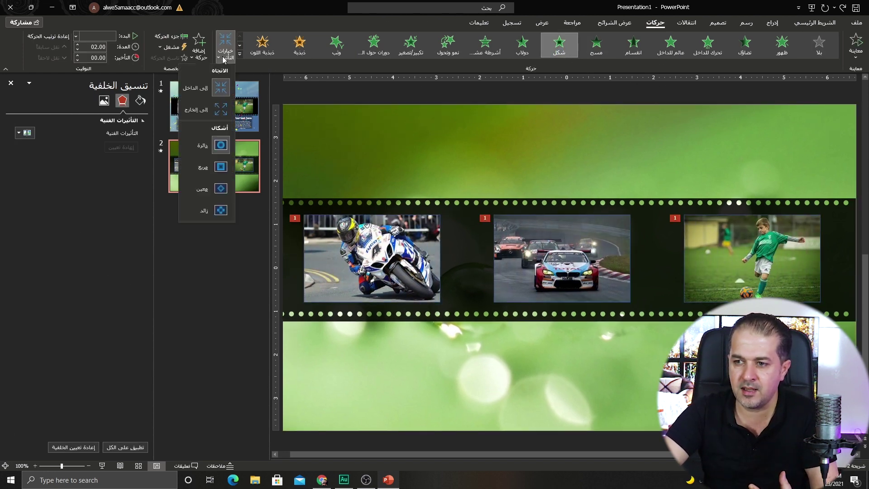
left_click(206, 110)
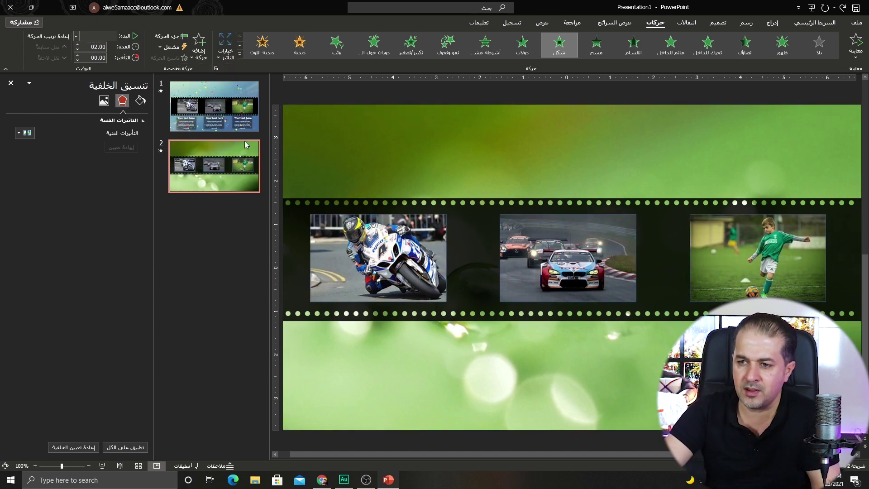
left_click(10, 83)
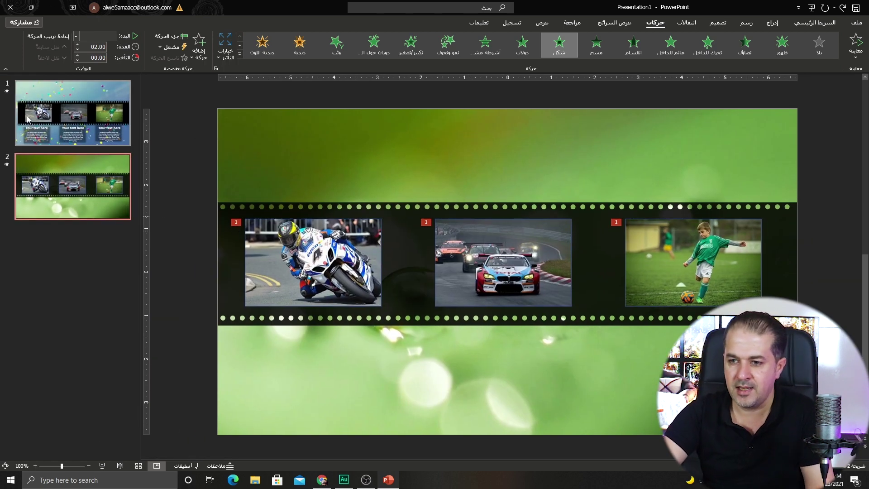
Step: Copy the first caption group from slide 1 and paste it below the motorbike picture on slide 2
key("Up")
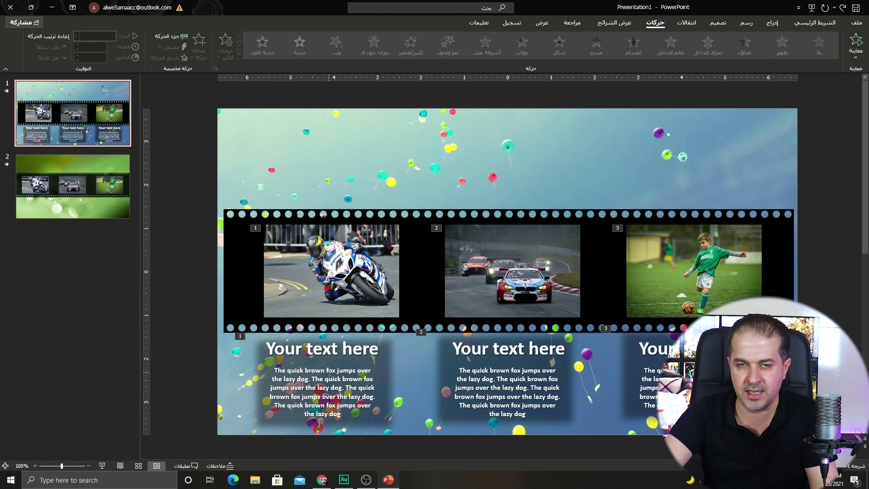
left_click(329, 361)
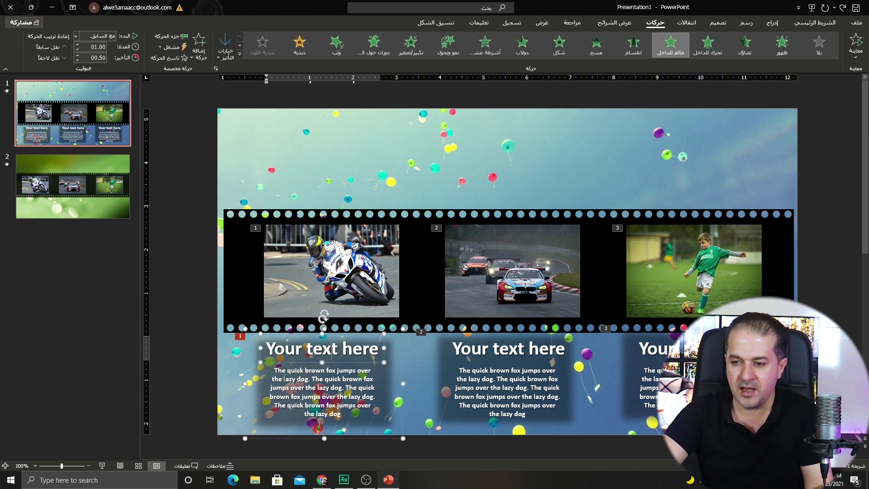
scroll(238, 393, "down", 2)
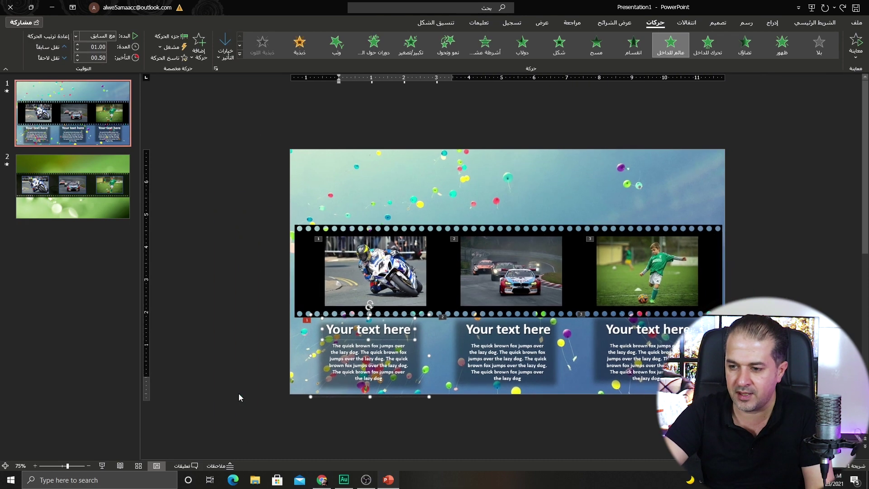
left_click_drag(288, 422, 434, 318)
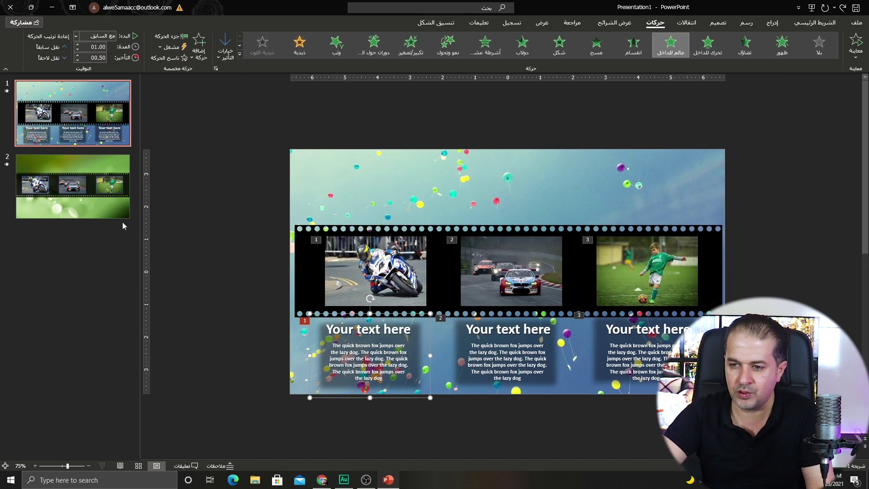
left_click(102, 198)
key("ctrl+v")
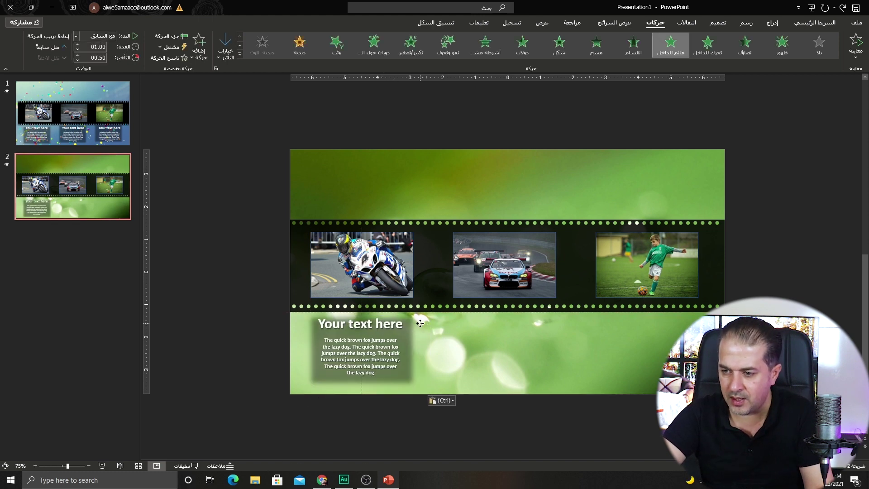
Step: Place further copies of the caption group below the car and football pictures
left_click_drag(429, 329, 564, 333)
key("ctrl+v")
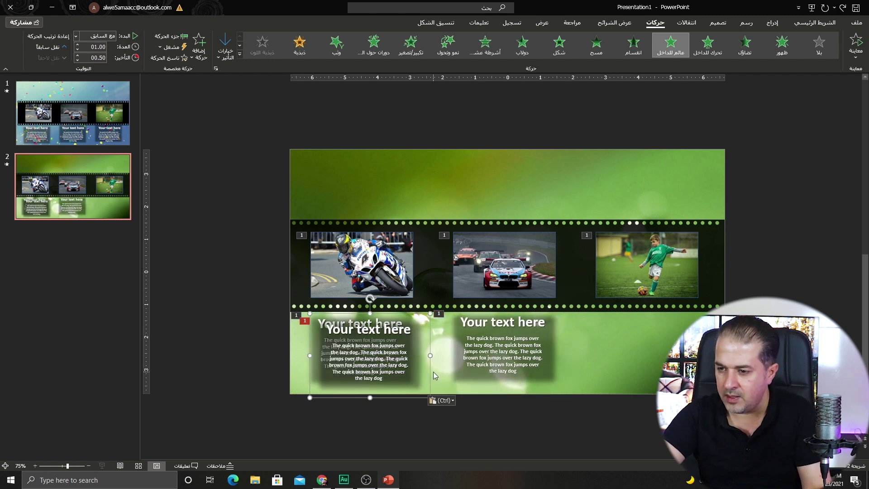
left_click_drag(431, 374, 707, 367)
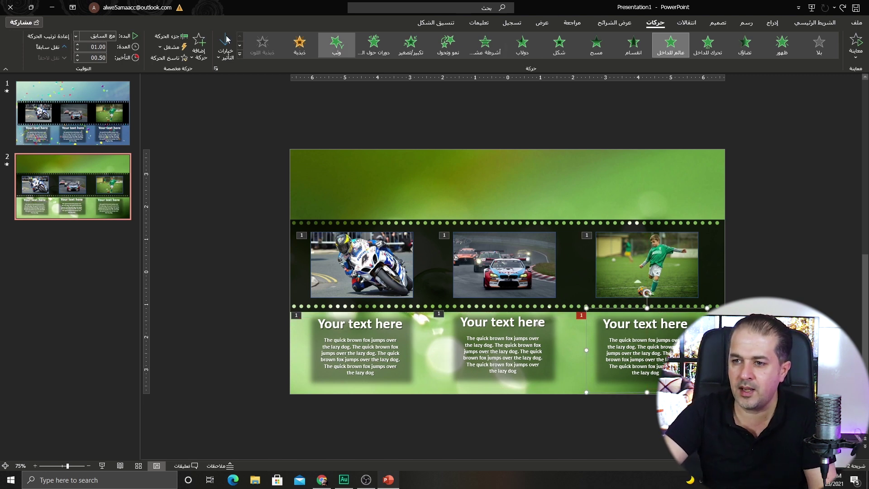
Step: Show the slide's animation list and delete the three animations that came with the caption groups
left_click(169, 37)
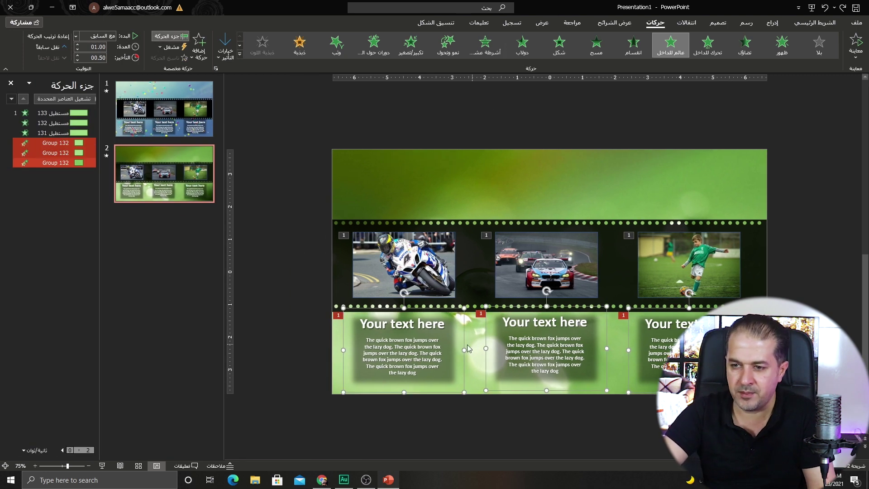
left_click(49, 224)
left_click(64, 162)
left_click(65, 153, "ctrl")
left_click(64, 144, "ctrl")
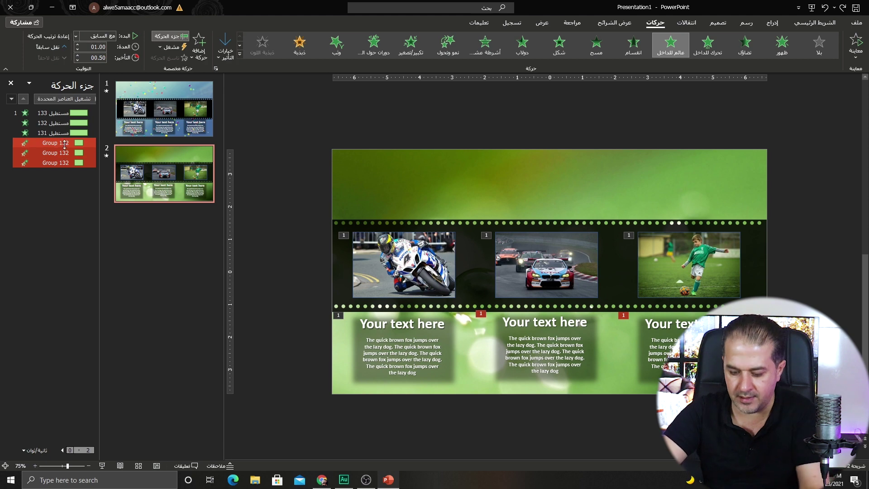
key("Delete")
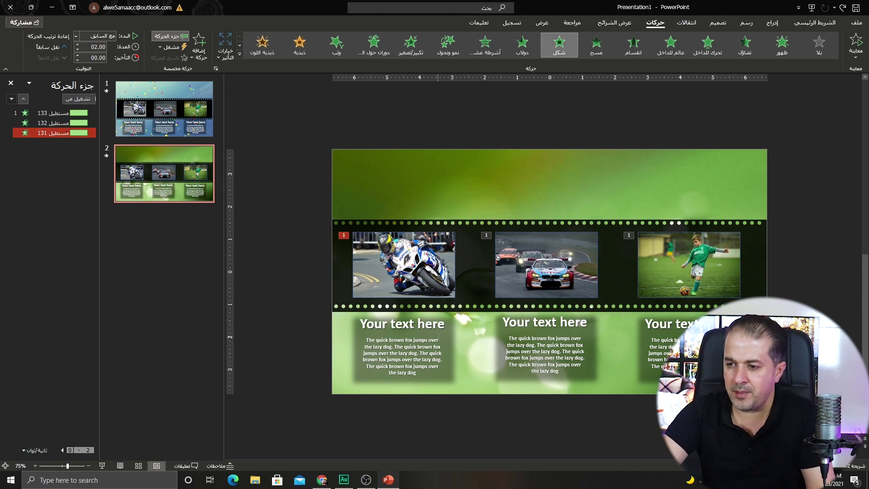
Step: Animate all three captions with the Float In entrance effect, using the Float Down direction and a delay of 0.50 seconds
left_click(402, 321)
left_click(542, 334, "shift")
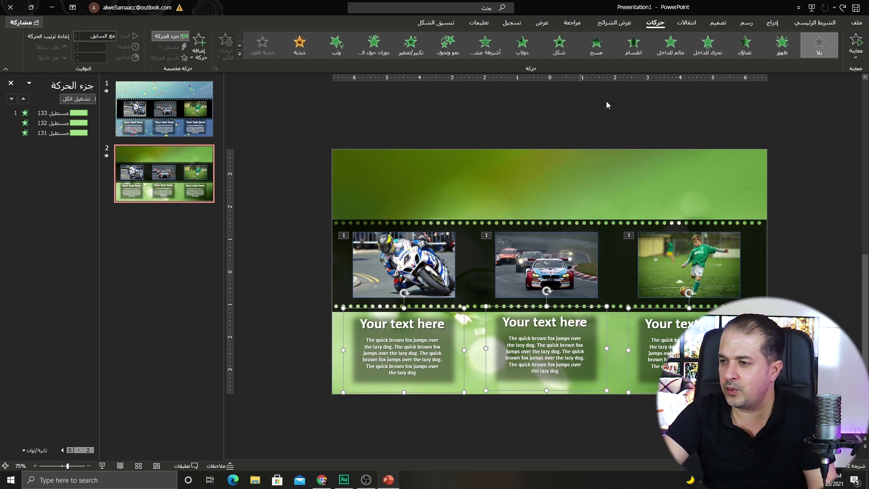
left_click(679, 50)
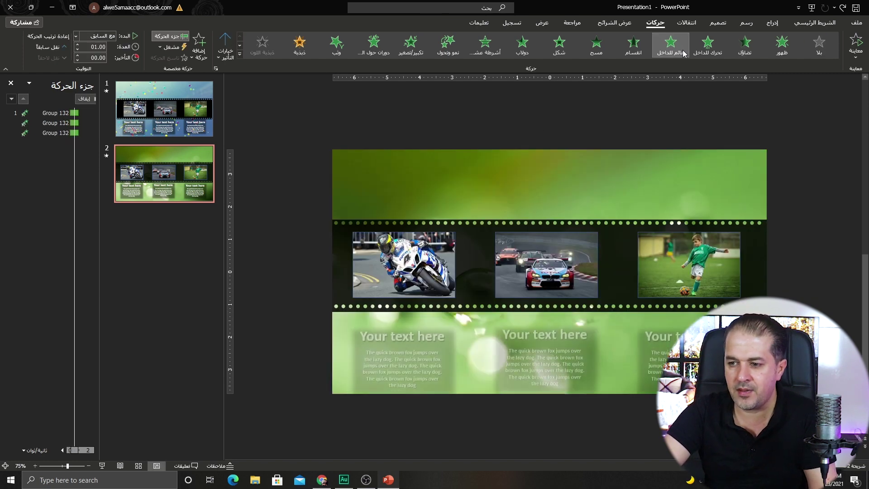
left_click(225, 49)
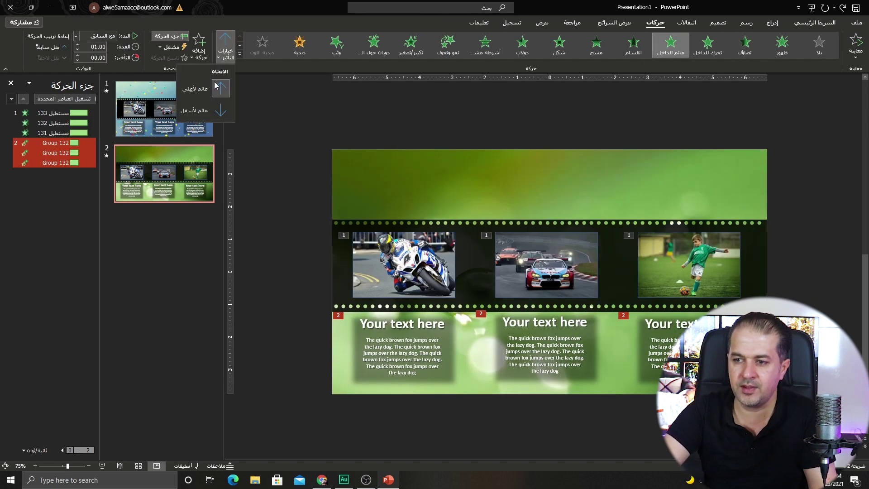
left_click(199, 110)
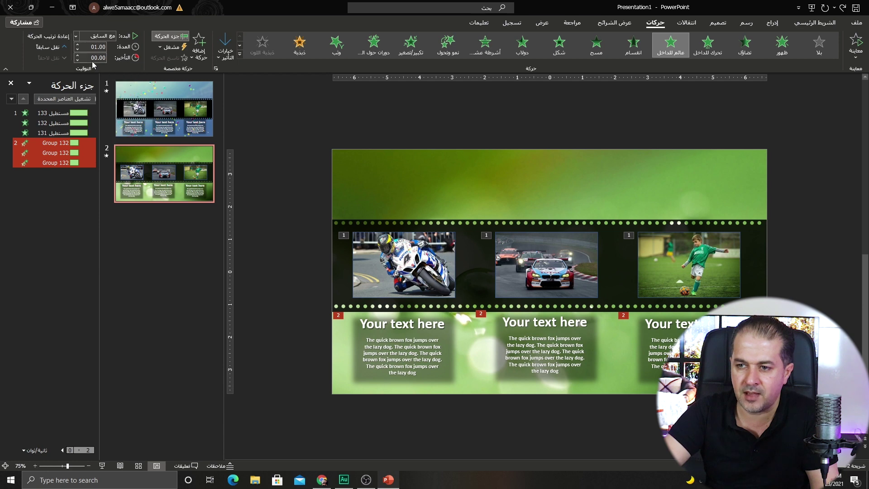
left_click(78, 56)
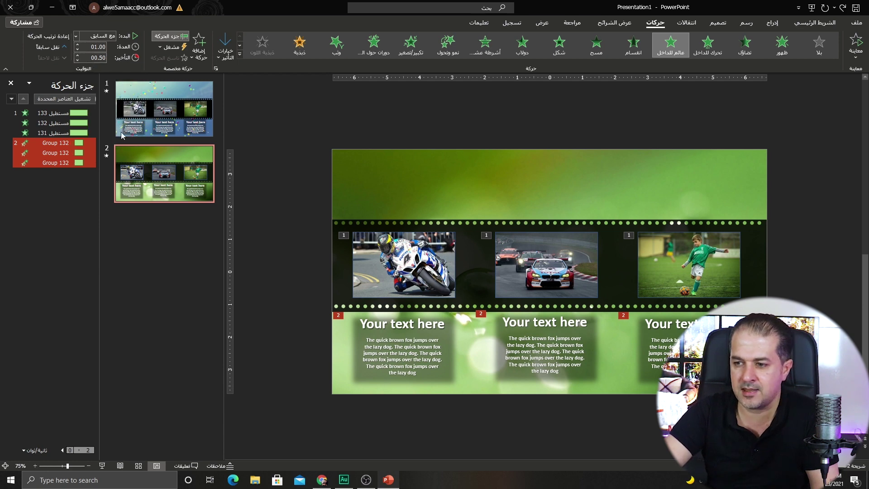
Step: Reorder the animations so the motorbike picture plays first, directly followed by its caption
left_click(256, 245)
left_click(409, 348)
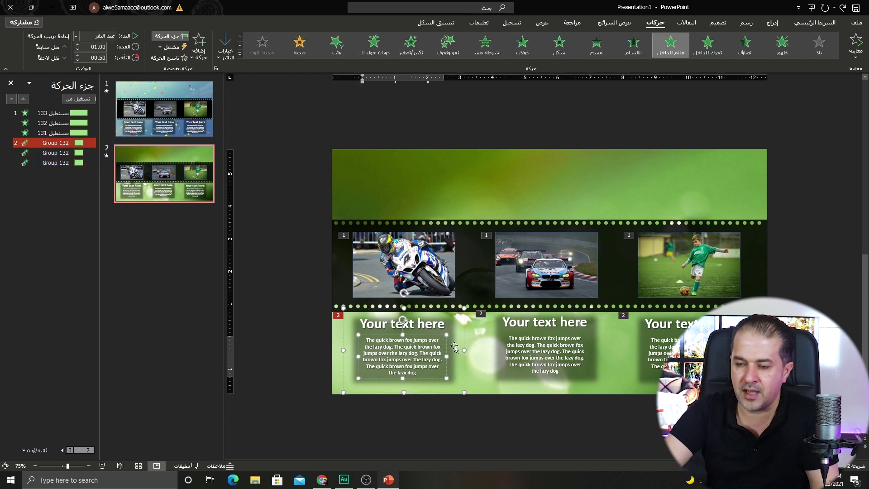
left_click(392, 262)
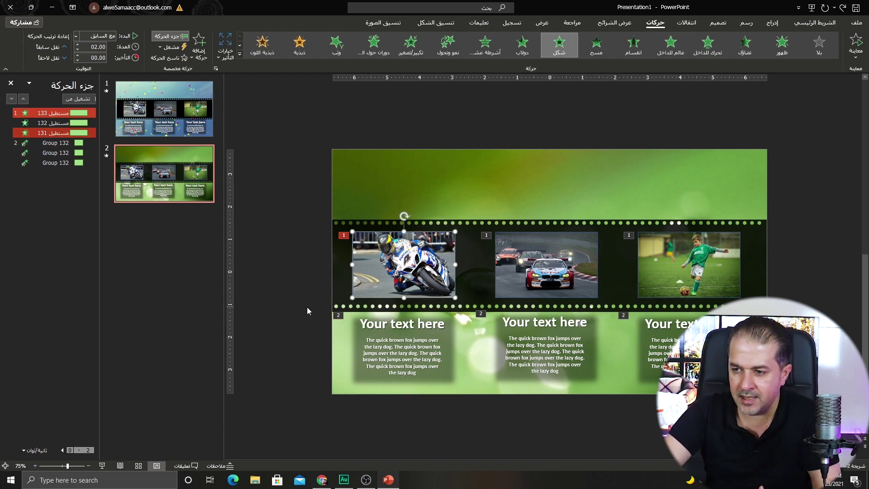
left_click(372, 177)
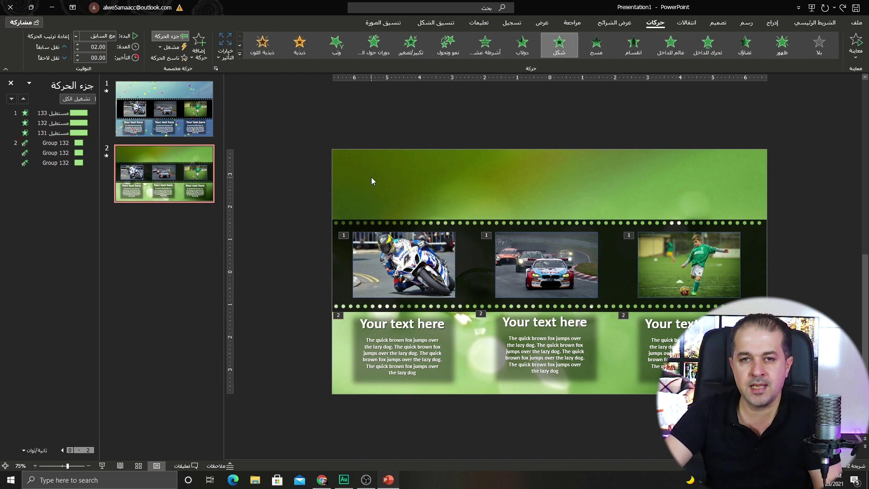
left_click(413, 296)
left_click(59, 123)
left_click(63, 131, "shift")
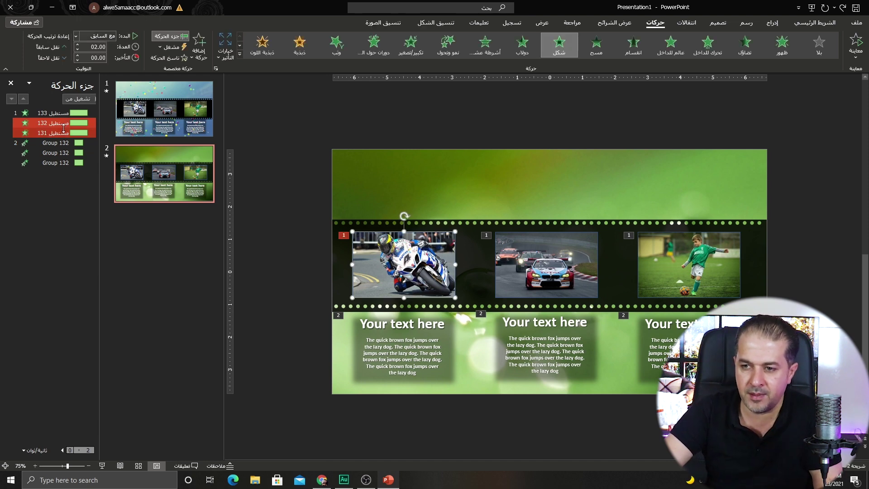
left_click(64, 133)
left_click_drag(65, 112, 65, 111)
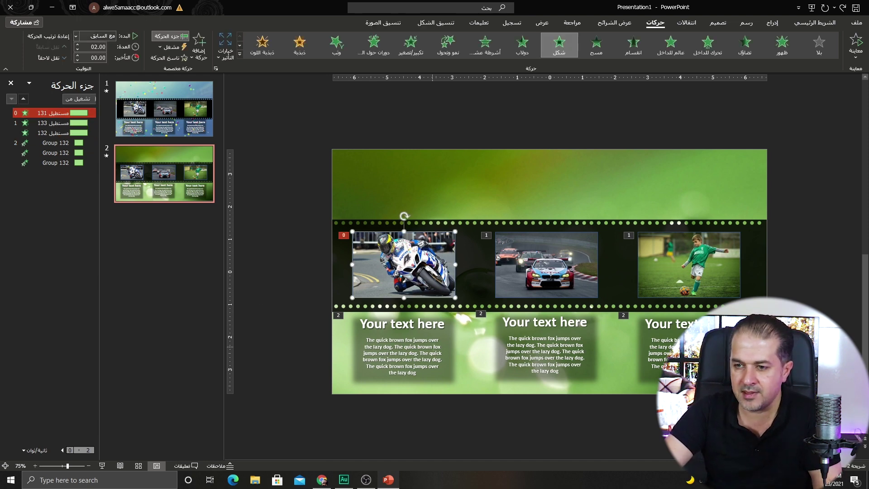
left_click(65, 143)
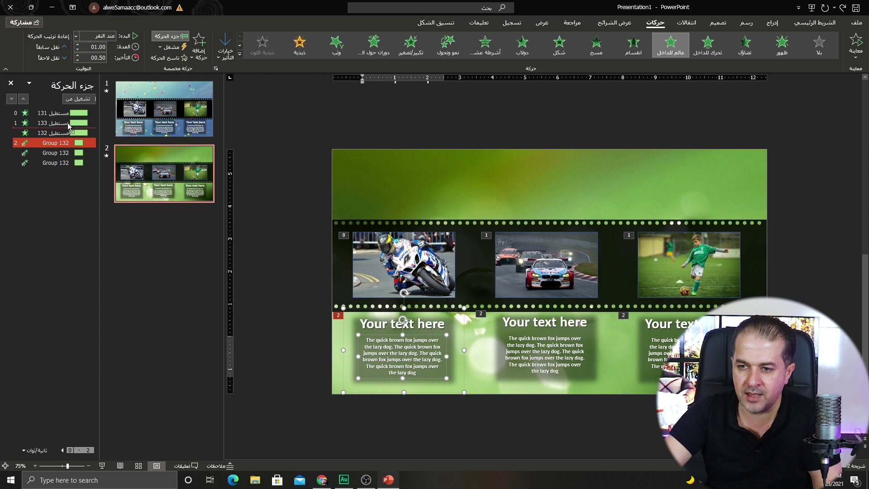
left_click_drag(69, 127, 68, 120)
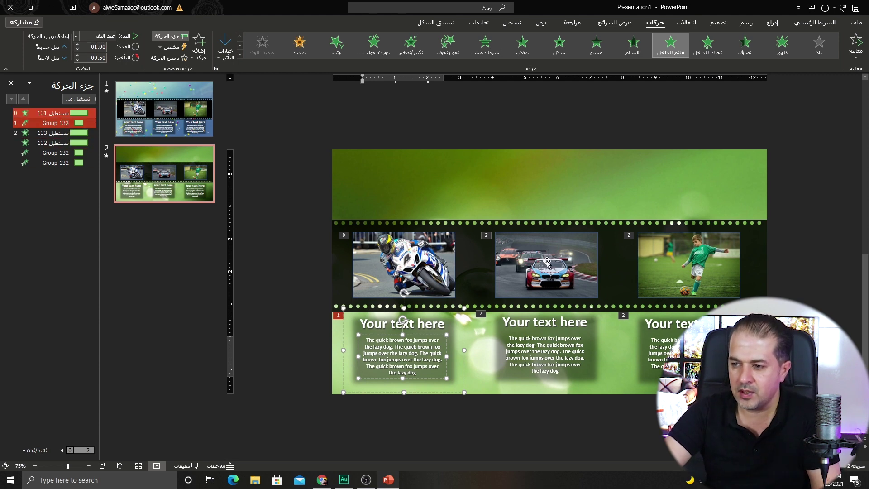
Step: Move the animations of the car picture and its caption ahead of the football picture's animation
left_click(52, 142)
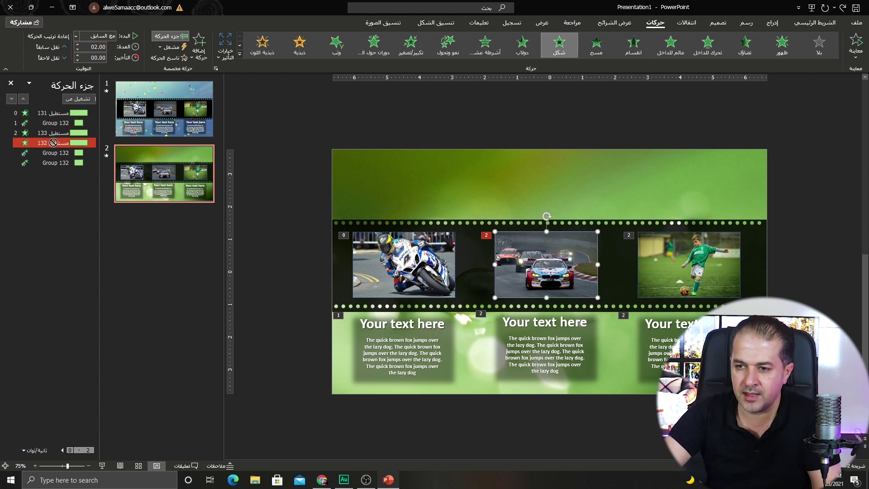
left_click_drag(53, 143, 53, 132)
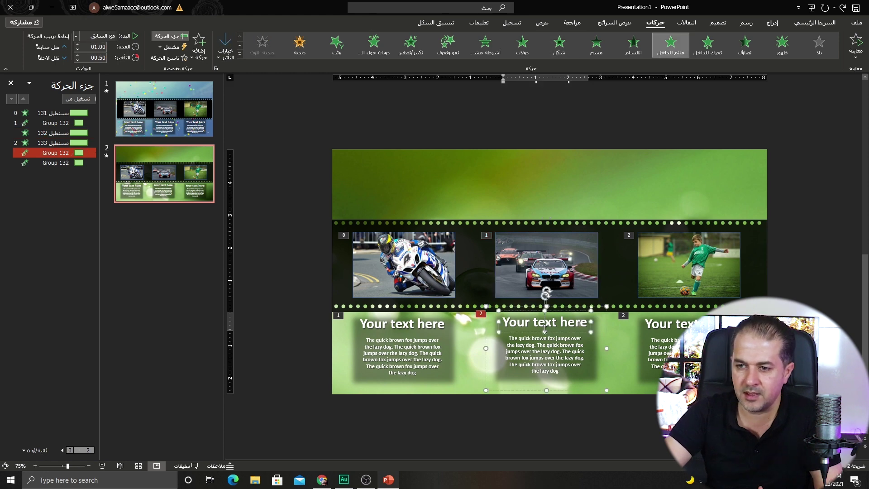
left_click(60, 153)
left_click_drag(63, 143, 64, 141)
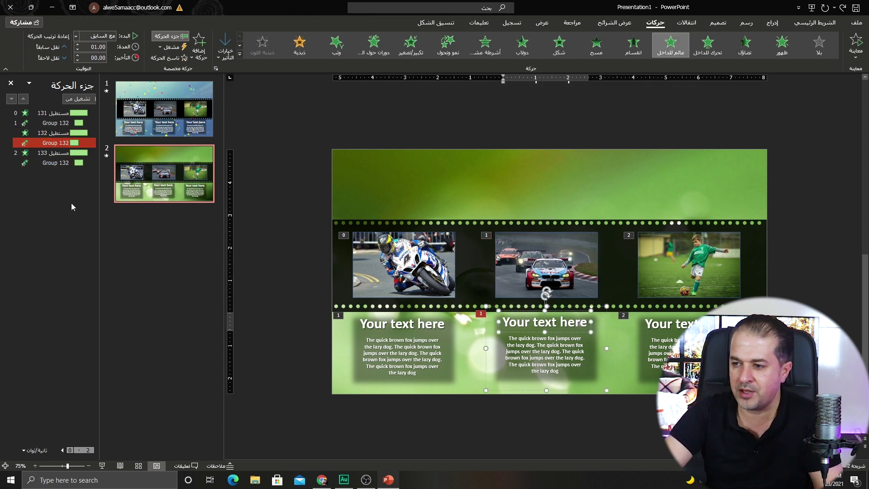
Step: Set each picture's animation to start on click and each caption's animation to start with previous
left_click(675, 255)
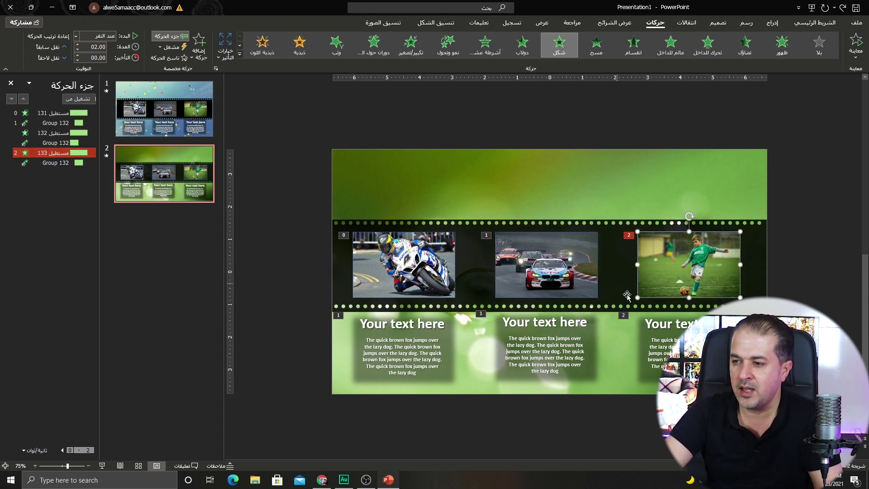
left_click(684, 356)
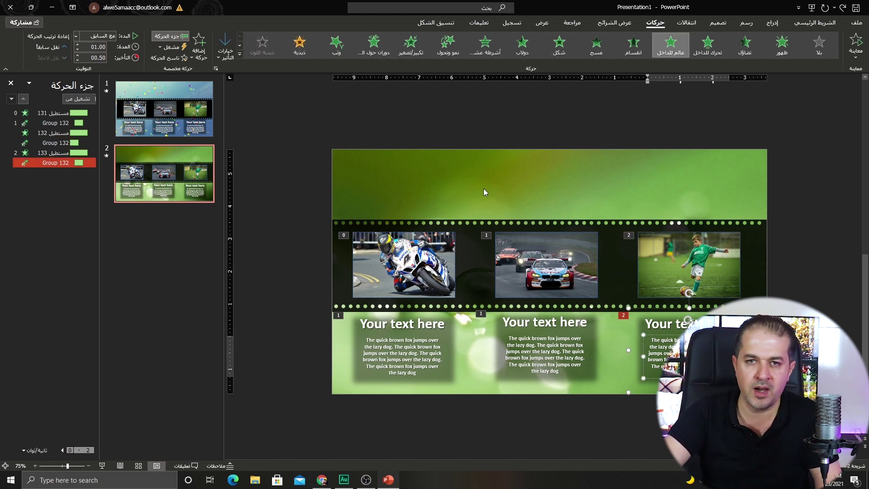
left_click(631, 155)
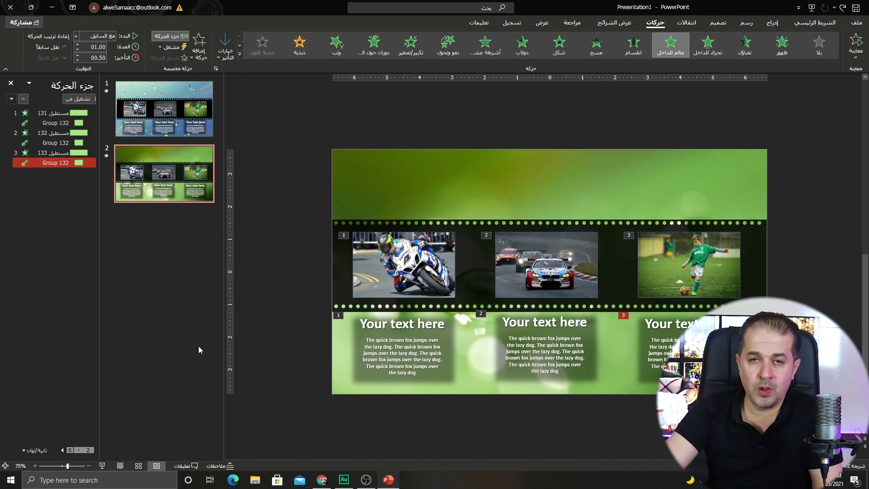
Step: Run the slide show from the green slide and play the animations of all three pictures and captions
left_click(102, 466)
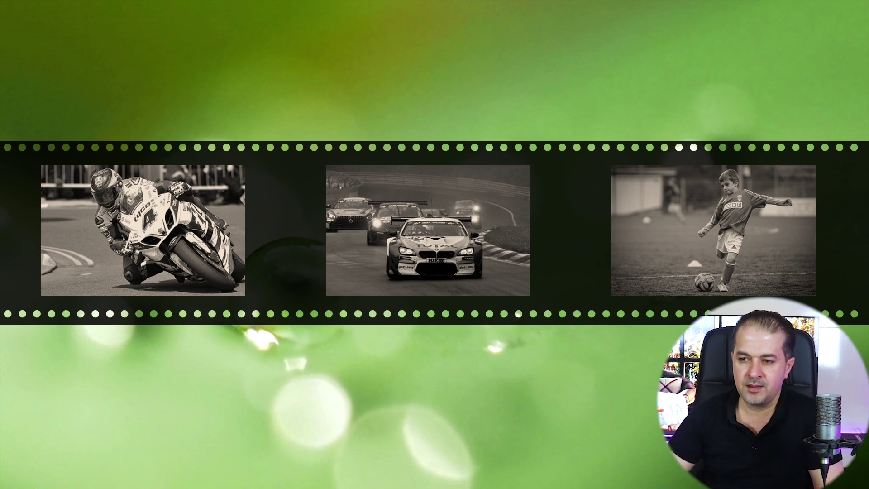
key("Right")
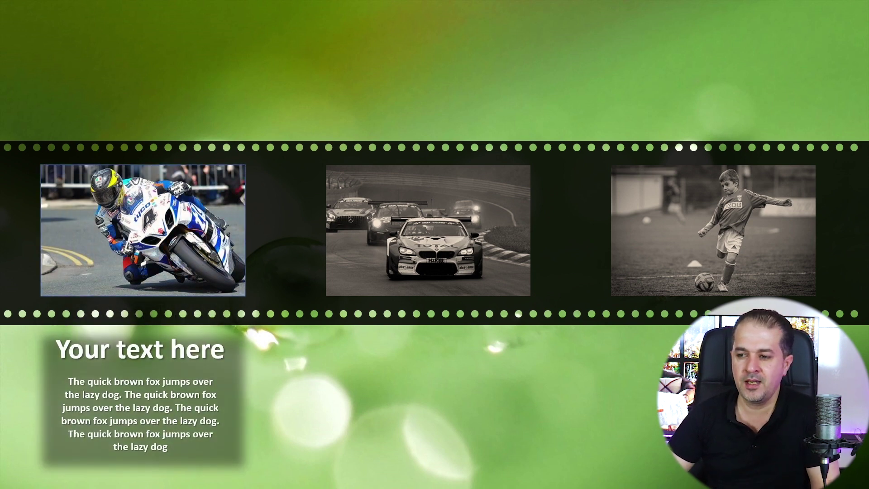
key("Right")
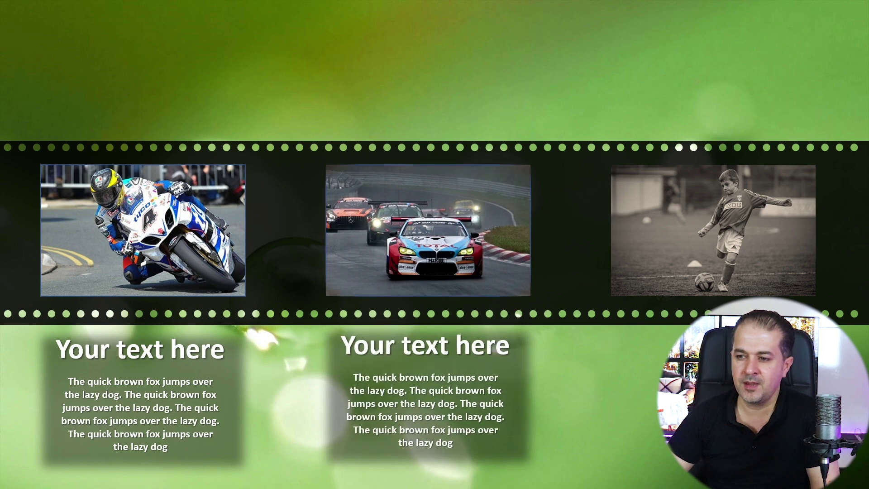
key("Right")
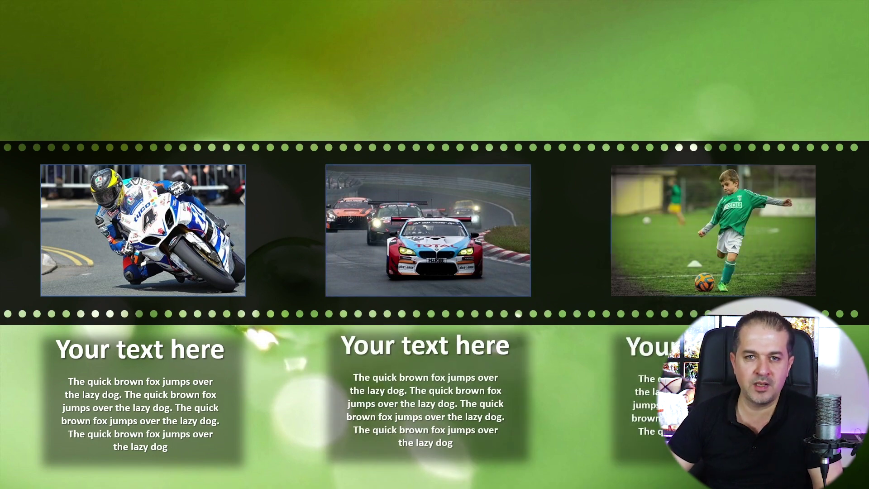